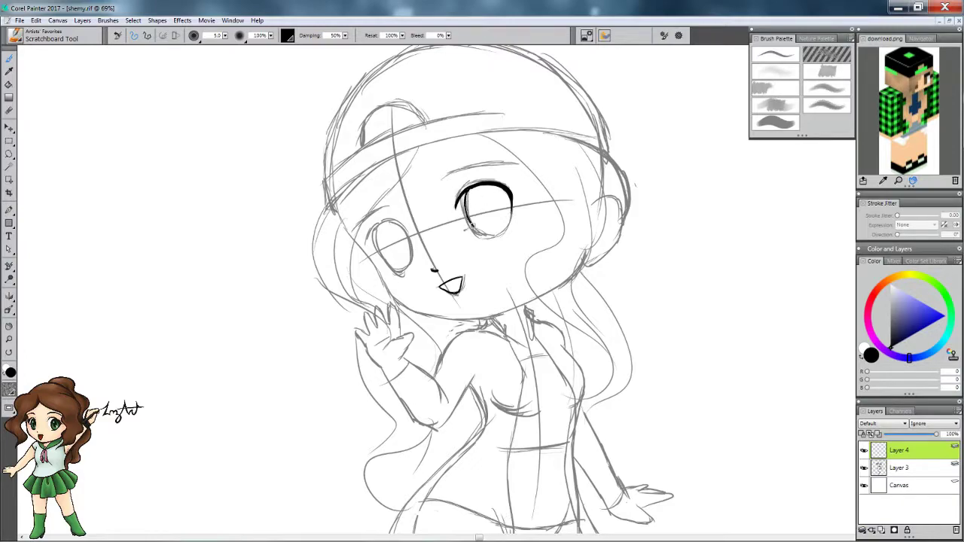
Ink the outlines of both eyes with heavier upper lids over the sketch, cleaning up the line ends.
{"action": "mouse_move", "coordinate": [368, 249]}
{"action": "left_mouse_down"}
{"action": "mouse_move", "coordinate": [410, 246]}
{"action": "mouse_move", "coordinate": [372, 232]}
{"action": "mouse_move", "coordinate": [387, 270]}
{"action": "left_mouse_up"}
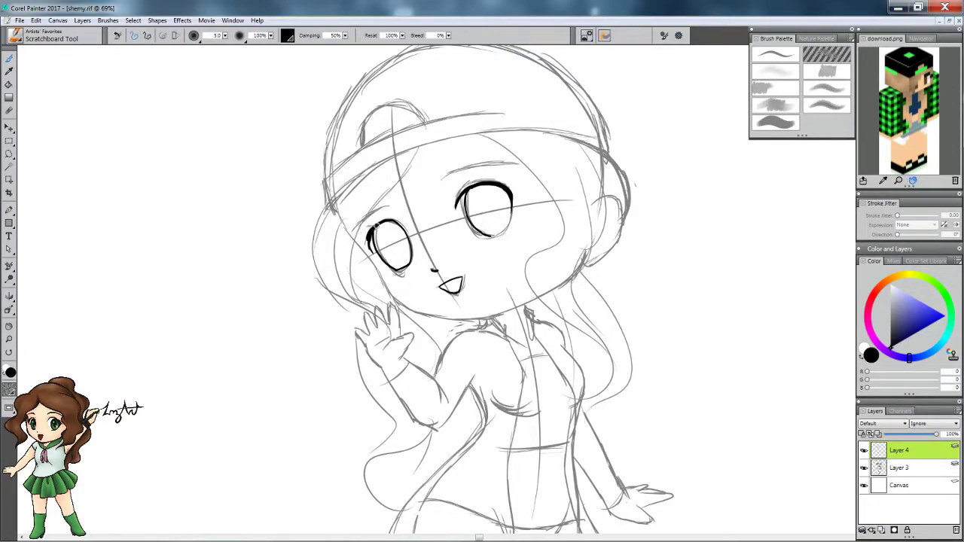
{"action": "key", "text": "n"}
{"action": "left_click_drag", "start_coordinate": [368, 234], "coordinate": [368, 256]}
{"action": "key", "text": "b"}
{"action": "key", "text": "n"}
{"action": "key", "text": "b"}
{"action": "key", "text": "n"}
{"action": "key", "text": "b"}
{"action": "mouse_move", "coordinate": [510, 190]}
{"action": "left_mouse_down"}
{"action": "mouse_move", "coordinate": [478, 185]}
{"action": "mouse_move", "coordinate": [506, 190]}
{"action": "left_mouse_up"}
Ink both eyebrows and the face contour from the temple around the chin to the opposite cheek.
{"action": "key", "text": "n"}
{"action": "key", "text": "b"}
{"action": "left_click_drag", "start_coordinate": [442, 181], "coordinate": [517, 163]}
{"action": "mouse_move", "coordinate": [357, 219]}
{"action": "left_mouse_down"}
{"action": "mouse_move", "coordinate": [391, 206]}
{"action": "mouse_move", "coordinate": [382, 280]}
{"action": "mouse_move", "coordinate": [587, 258]}
{"action": "left_mouse_up"}
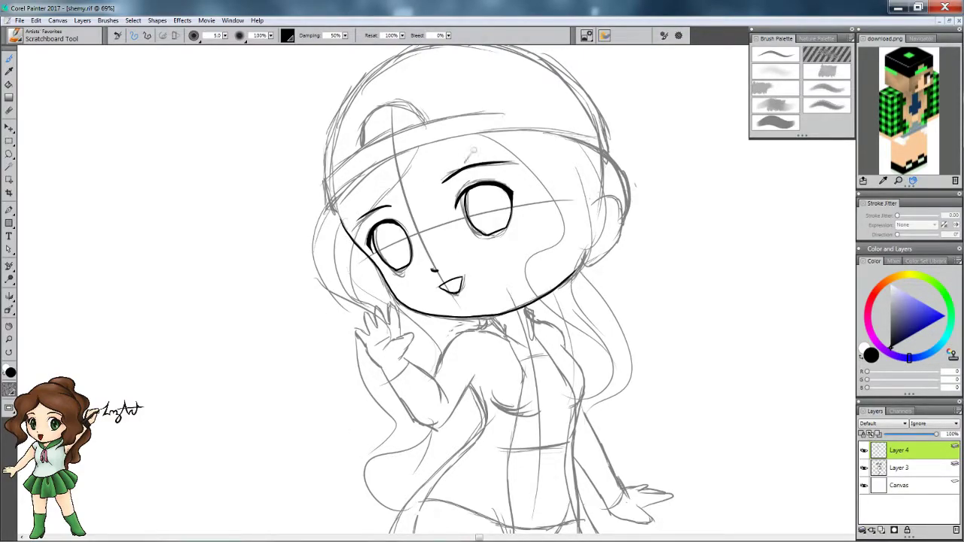
{"action": "mouse_move", "coordinate": [465, 128]}
{"action": "left_mouse_down"}
{"action": "mouse_move", "coordinate": [565, 328]}
{"action": "mouse_move", "coordinate": [573, 440]}
{"action": "left_mouse_up"}
{"action": "mouse_move", "coordinate": [599, 147]}
{"action": "left_mouse_down"}
{"action": "mouse_move", "coordinate": [630, 283]}
{"action": "mouse_move", "coordinate": [569, 441]}
{"action": "left_mouse_up"}
{"action": "left_click_drag", "start_coordinate": [618, 170], "coordinate": [648, 416]}
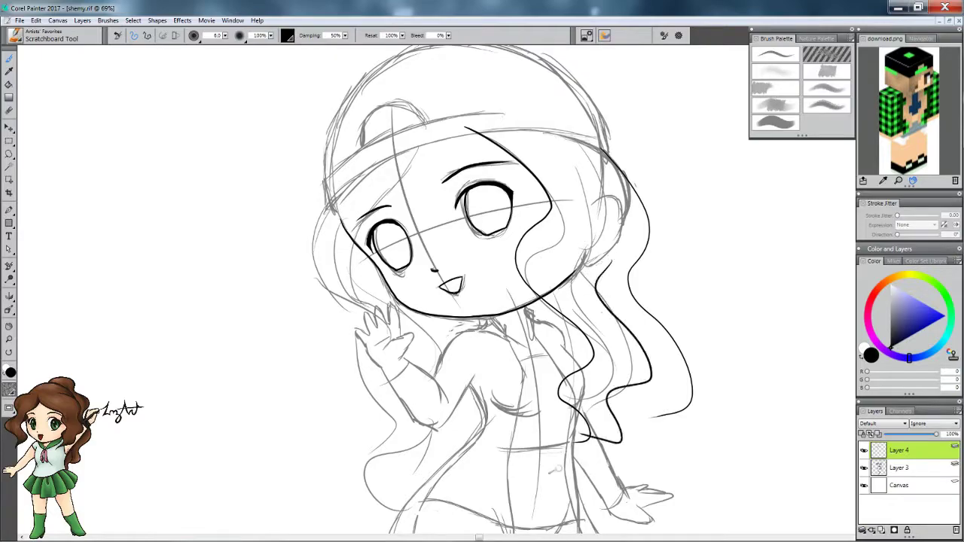
{"action": "key", "text": "ctrl+z"}
{"action": "key", "text": "ctrl+z"}
{"action": "key", "text": "ctrl+z"}
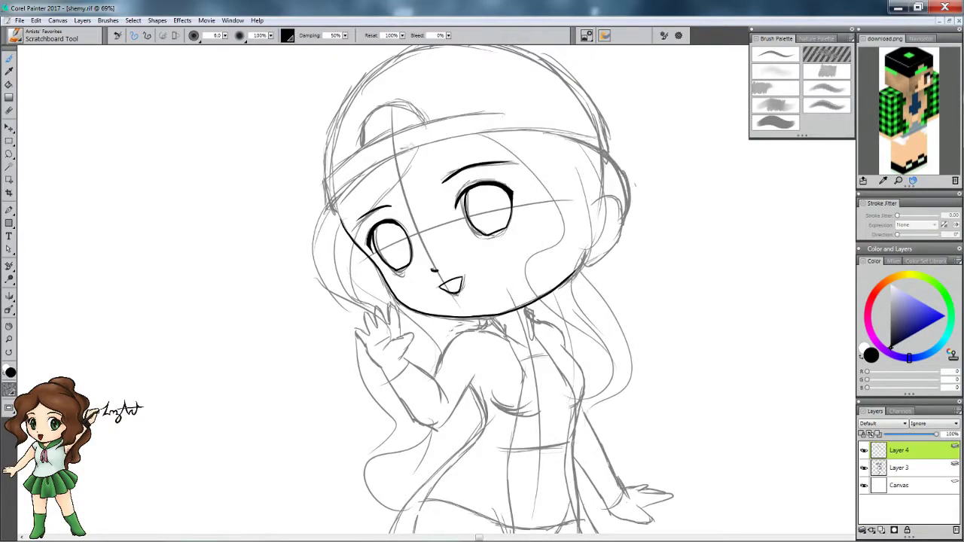
Ink the long wavy hair strands framing both sides of the face from the cap down past the shoulders.
{"action": "left_click_drag", "start_coordinate": [422, 137], "coordinate": [408, 393]}
{"action": "left_click_drag", "start_coordinate": [383, 168], "coordinate": [392, 336]}
{"action": "left_click_drag", "start_coordinate": [466, 128], "coordinate": [559, 458]}
{"action": "mouse_move", "coordinate": [565, 137]}
{"action": "left_mouse_down"}
{"action": "mouse_move", "coordinate": [595, 465]}
{"action": "mouse_move", "coordinate": [563, 496]}
{"action": "left_mouse_up"}
{"action": "key", "text": "n"}
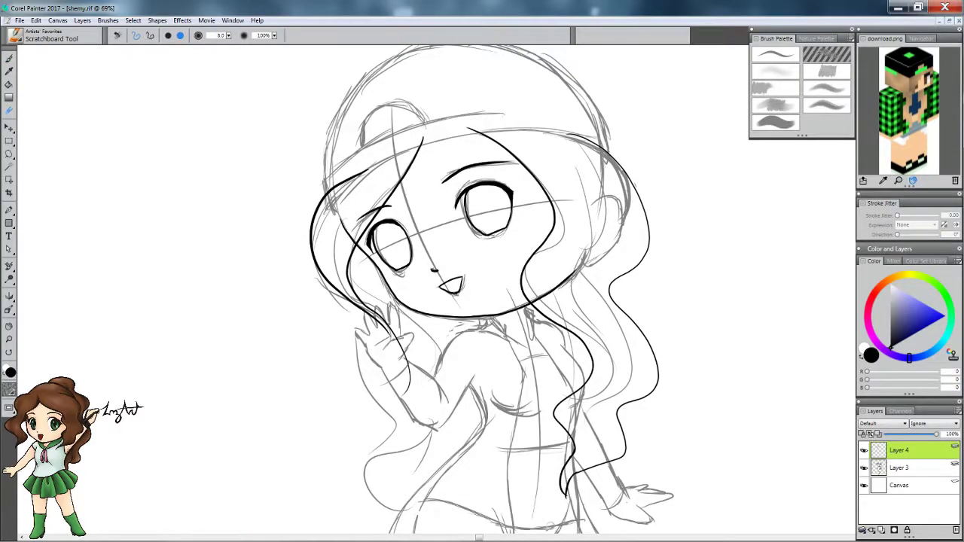
{"action": "key", "text": "b"}
{"action": "left_click_drag", "start_coordinate": [585, 463], "coordinate": [575, 472]}
Ink both halves of the jacket collar and the upper front edges of the open jacket.
{"action": "left_click_drag", "start_coordinate": [482, 315], "coordinate": [518, 331]}
{"action": "left_click_drag", "start_coordinate": [518, 328], "coordinate": [527, 416]}
{"action": "left_click_drag", "start_coordinate": [467, 316], "coordinate": [500, 333]}
{"action": "left_click_drag", "start_coordinate": [500, 325], "coordinate": [509, 344]}
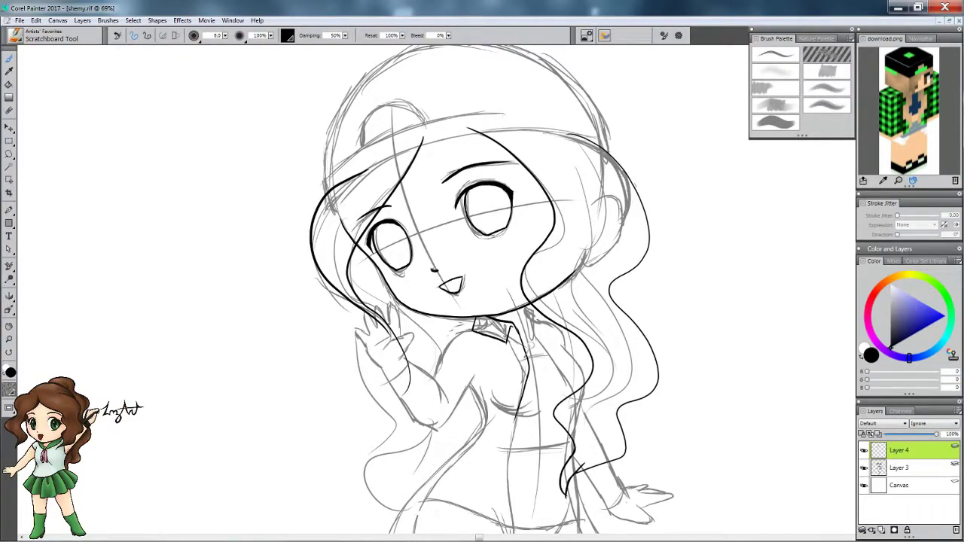
{"action": "left_click_drag", "start_coordinate": [519, 307], "coordinate": [532, 334]}
{"action": "left_click_drag", "start_coordinate": [530, 328], "coordinate": [536, 399]}
{"action": "left_click_drag", "start_coordinate": [527, 307], "coordinate": [541, 331]}
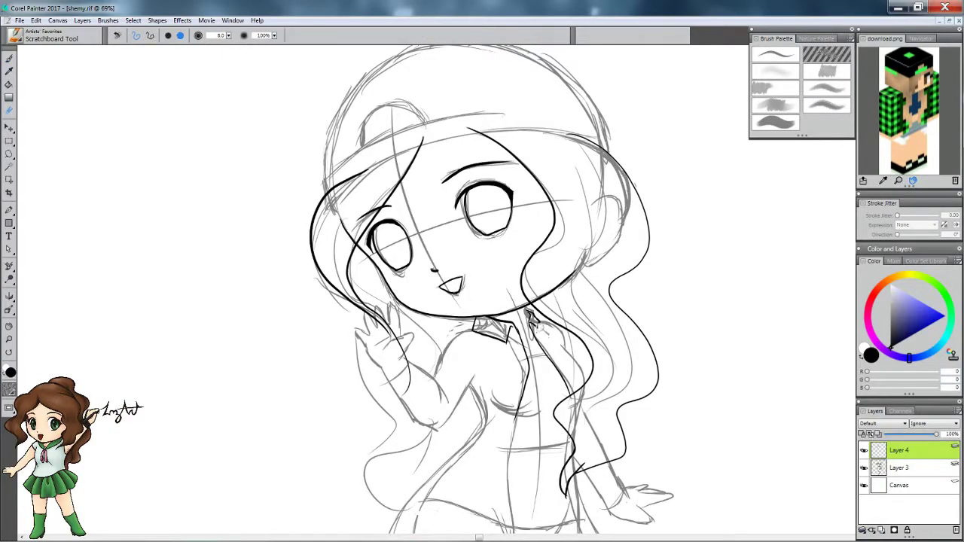
Ink the shoulder and the bent sleeve of the raised arm, including its cuff and fold lines.
{"action": "left_click_drag", "start_coordinate": [452, 393], "coordinate": [379, 334]}
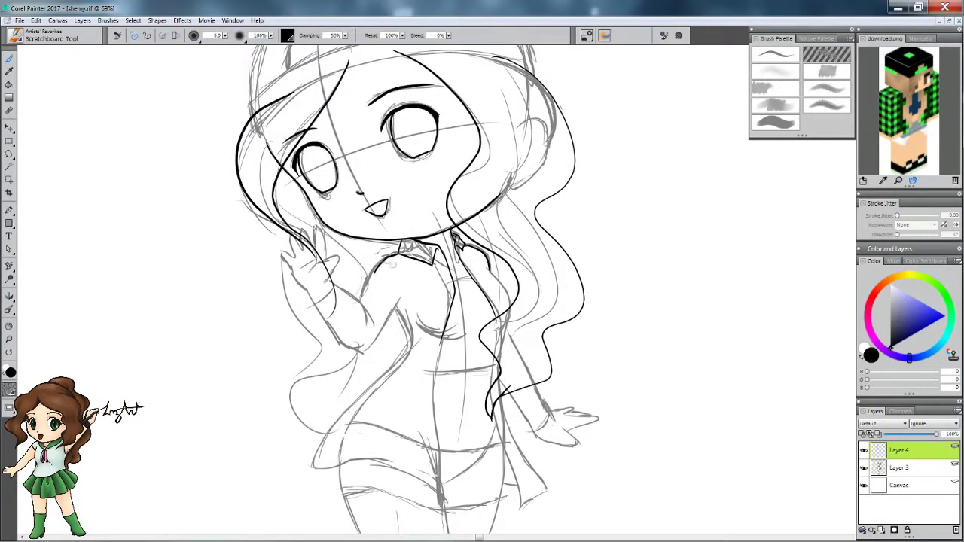
{"action": "left_click_drag", "start_coordinate": [331, 282], "coordinate": [370, 324]}
{"action": "left_click_drag", "start_coordinate": [316, 307], "coordinate": [366, 355]}
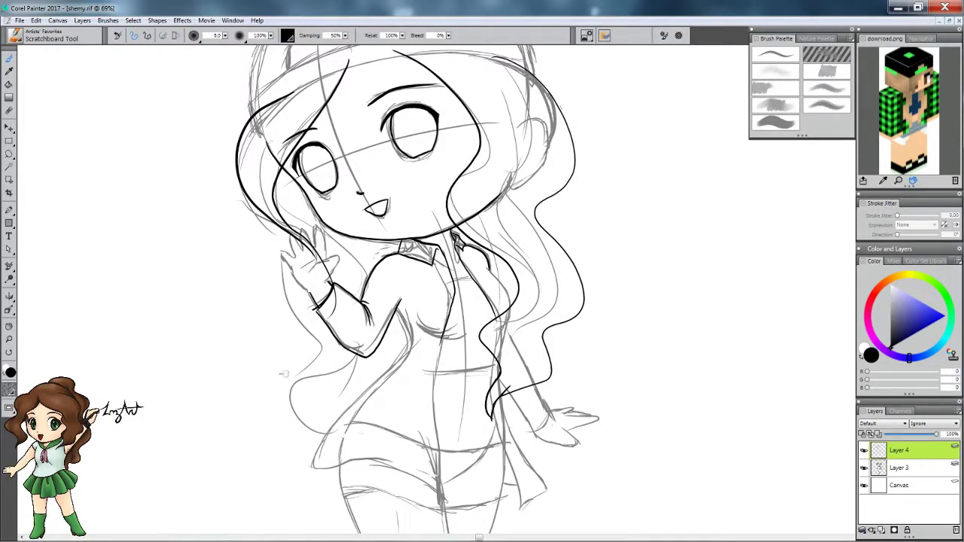
{"action": "key", "text": "n"}
{"action": "key", "text": "b"}
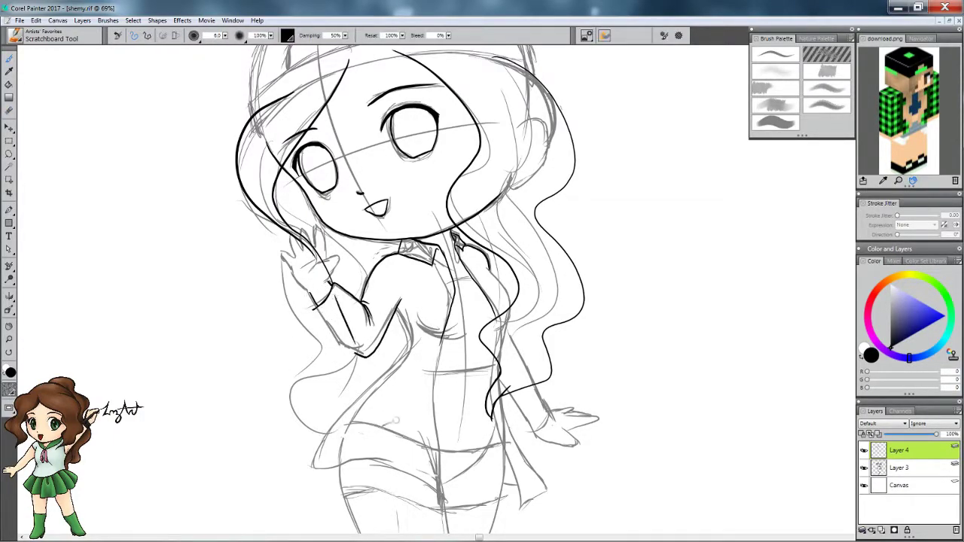
{"action": "left_click_drag", "start_coordinate": [312, 309], "coordinate": [357, 357]}
{"action": "left_click_drag", "start_coordinate": [310, 310], "coordinate": [361, 357]}
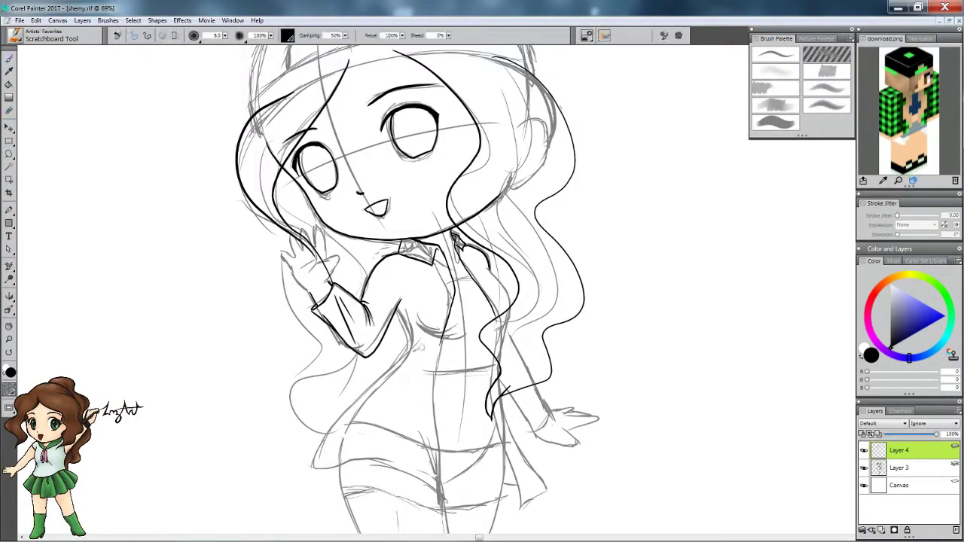
Ink the jacket panel below the raised arm with its side contour, front edge and wavy hem.
{"action": "key", "text": "n"}
{"action": "key", "text": "b"}
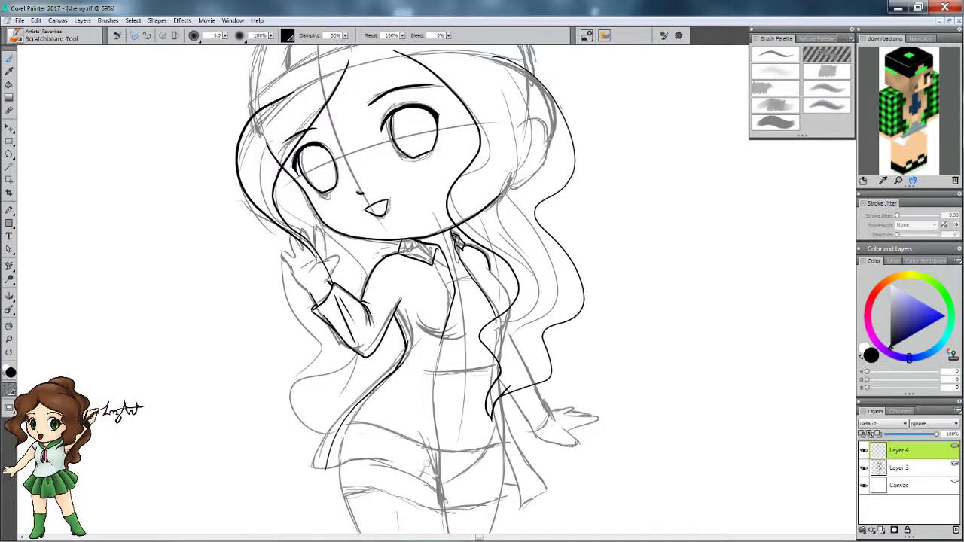
{"action": "left_click_drag", "start_coordinate": [421, 339], "coordinate": [437, 511]}
{"action": "left_click_drag", "start_coordinate": [325, 468], "coordinate": [436, 482]}
{"action": "key", "text": "n"}
{"action": "key", "text": "b"}
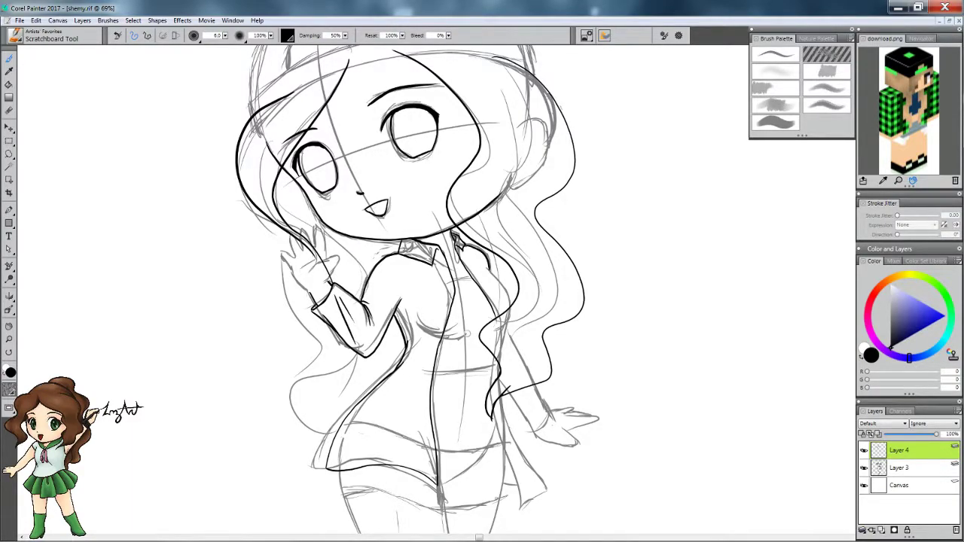
Ink the opposite jacket panel down to its pointed lower flap and erase stray overlapping lines.
{"action": "left_click_drag", "start_coordinate": [482, 268], "coordinate": [527, 497]}
{"action": "mouse_move", "coordinate": [487, 335]}
{"action": "left_mouse_down"}
{"action": "mouse_move", "coordinate": [520, 501]}
{"action": "mouse_move", "coordinate": [549, 498]}
{"action": "mouse_move", "coordinate": [536, 482]}
{"action": "mouse_move", "coordinate": [520, 508]}
{"action": "left_mouse_up"}
{"action": "key", "text": "n"}
{"action": "key", "text": "b"}
{"action": "left_click_drag", "start_coordinate": [488, 471], "coordinate": [512, 510]}
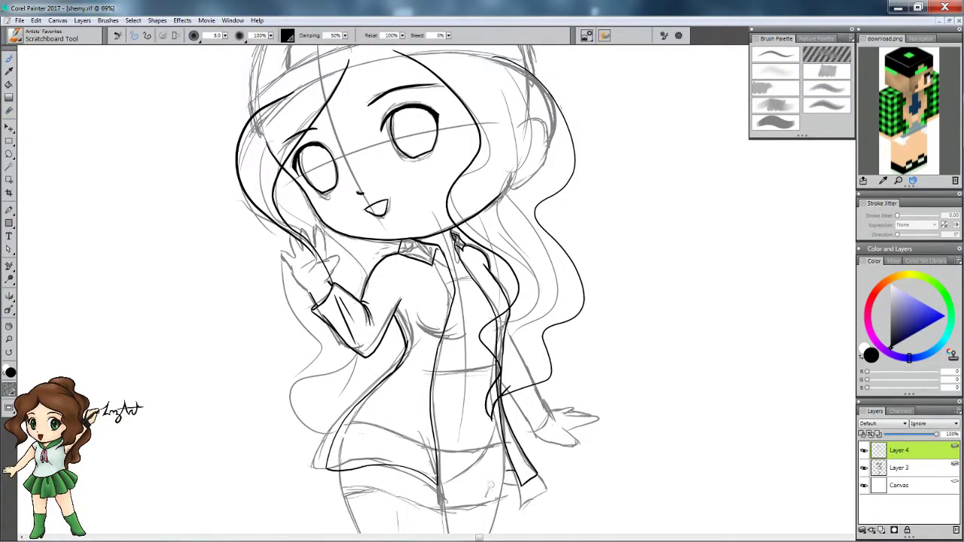
{"action": "key", "text": "n"}
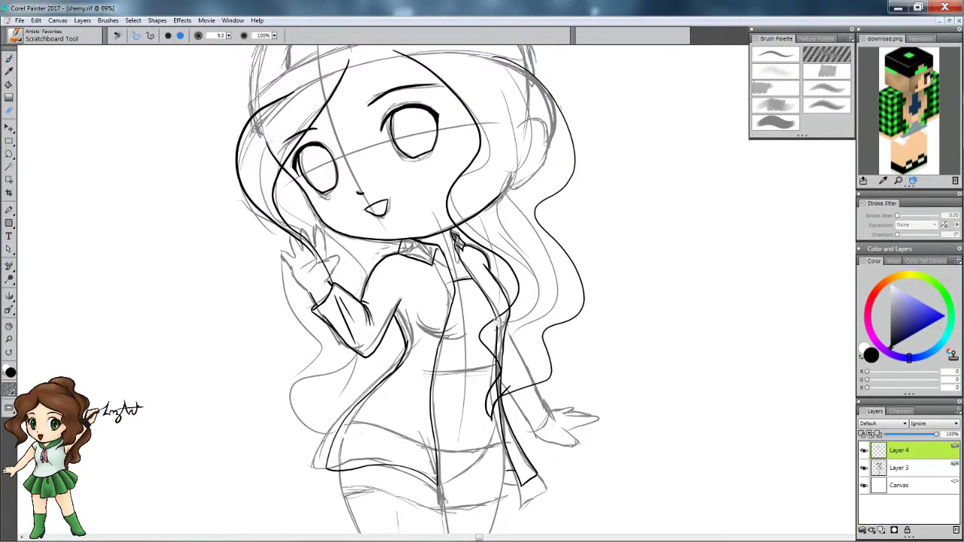
{"action": "left_click_drag", "start_coordinate": [503, 399], "coordinate": [509, 466]}
{"action": "key", "text": "b"}
{"action": "left_click_drag", "start_coordinate": [489, 312], "coordinate": [516, 474]}
{"action": "key", "text": "n"}
{"action": "mouse_move", "coordinate": [506, 415]}
{"action": "left_mouse_down"}
{"action": "mouse_move", "coordinate": [540, 476]}
{"action": "mouse_move", "coordinate": [524, 481]}
{"action": "mouse_move", "coordinate": [503, 458]}
{"action": "left_mouse_up"}
{"action": "key", "text": "b"}
Ink the bottom hem of the crop top and the curved fold under the bust.
{"action": "left_click_drag", "start_coordinate": [433, 371], "coordinate": [490, 367]}
{"action": "key", "text": "ctrl+z"}
{"action": "left_click_drag", "start_coordinate": [438, 343], "coordinate": [461, 334]}
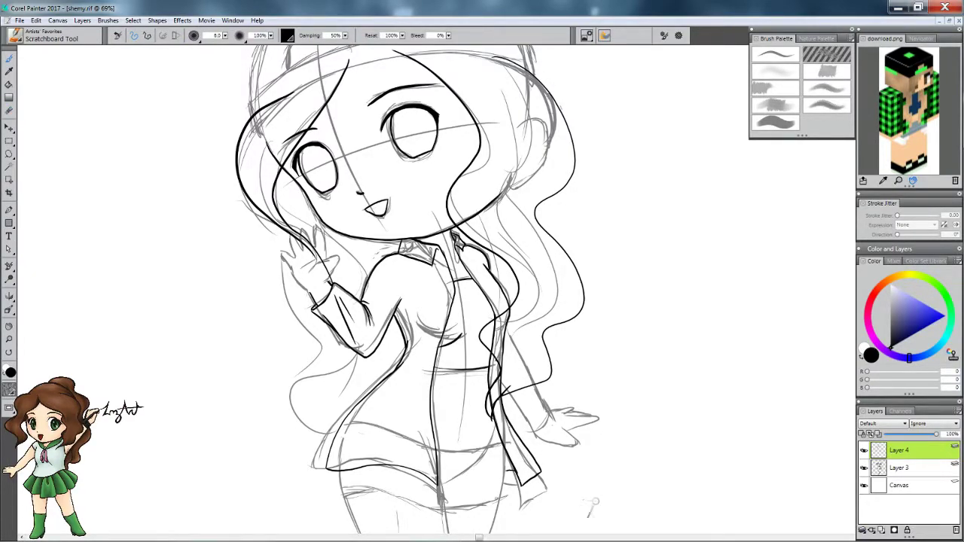
Ink the short skirt's waistline, sides and hem, and the outlines of the thighs below it.
{"action": "left_click_drag", "start_coordinate": [452, 467], "coordinate": [422, 248]}
{"action": "left_click_drag", "start_coordinate": [312, 257], "coordinate": [418, 529]}
{"action": "left_click_drag", "start_coordinate": [468, 211], "coordinate": [417, 208]}
{"action": "mouse_move", "coordinate": [476, 224]}
{"action": "left_mouse_down"}
{"action": "mouse_move", "coordinate": [316, 273]}
{"action": "mouse_move", "coordinate": [311, 260]}
{"action": "mouse_move", "coordinate": [316, 280]}
{"action": "left_mouse_up"}
{"action": "mouse_move", "coordinate": [455, 243]}
{"action": "left_mouse_down"}
{"action": "mouse_move", "coordinate": [380, 263]}
{"action": "mouse_move", "coordinate": [455, 527]}
{"action": "left_mouse_up"}
{"action": "mouse_move", "coordinate": [469, 275]}
{"action": "left_mouse_down"}
{"action": "mouse_move", "coordinate": [426, 380]}
{"action": "mouse_move", "coordinate": [441, 332]}
{"action": "mouse_move", "coordinate": [419, 370]}
{"action": "left_mouse_up"}
{"action": "key", "text": "ctrl+z"}
{"action": "key", "text": "ctrl+z"}
Ink the outlines of the lower legs and feet over the sketch.
{"action": "left_click_drag", "start_coordinate": [318, 503], "coordinate": [299, 301]}
{"action": "left_click_drag", "start_coordinate": [372, 277], "coordinate": [378, 401]}
{"action": "mouse_move", "coordinate": [340, 178]}
{"action": "left_mouse_down"}
{"action": "mouse_move", "coordinate": [333, 381]}
{"action": "mouse_move", "coordinate": [379, 390]}
{"action": "left_mouse_up"}
{"action": "mouse_move", "coordinate": [403, 339]}
{"action": "left_mouse_down"}
{"action": "mouse_move", "coordinate": [436, 414]}
{"action": "mouse_move", "coordinate": [483, 419]}
{"action": "left_mouse_up"}
{"action": "left_click_drag", "start_coordinate": [436, 368], "coordinate": [482, 409]}
Ink the lowered arm's sleeve and cuff and erase the sleeve and jacket lines that overlap the hair.
{"action": "key", "text": "n"}
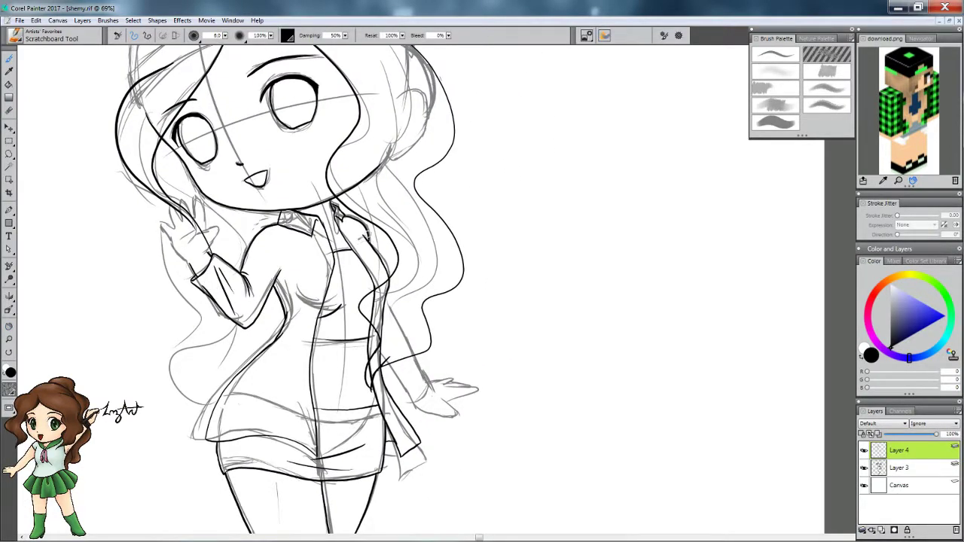
{"action": "mouse_move", "coordinate": [374, 297]}
{"action": "left_mouse_down"}
{"action": "mouse_move", "coordinate": [428, 387]}
{"action": "mouse_move", "coordinate": [428, 406]}
{"action": "mouse_move", "coordinate": [414, 405]}
{"action": "left_mouse_up"}
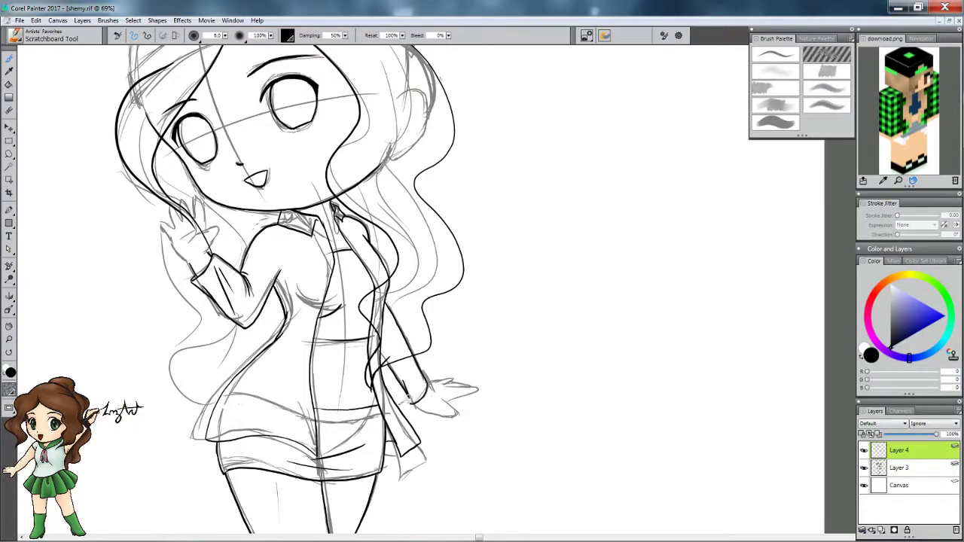
{"action": "key", "text": "ctrl+plus"}
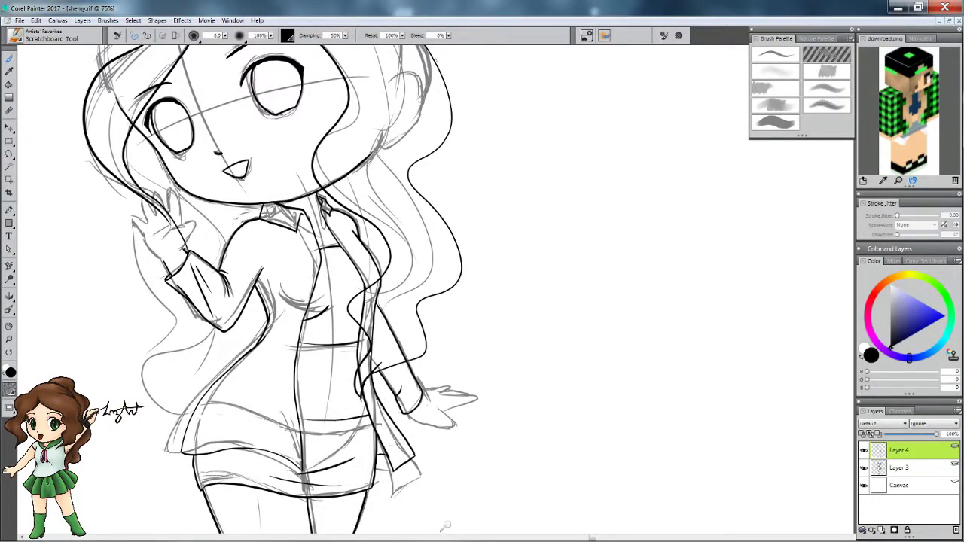
{"action": "key", "text": "n"}
{"action": "mouse_move", "coordinate": [381, 285]}
{"action": "left_mouse_down"}
{"action": "mouse_move", "coordinate": [369, 298]}
{"action": "mouse_move", "coordinate": [374, 339]}
{"action": "mouse_move", "coordinate": [407, 360]}
{"action": "mouse_move", "coordinate": [370, 376]}
{"action": "left_mouse_up"}
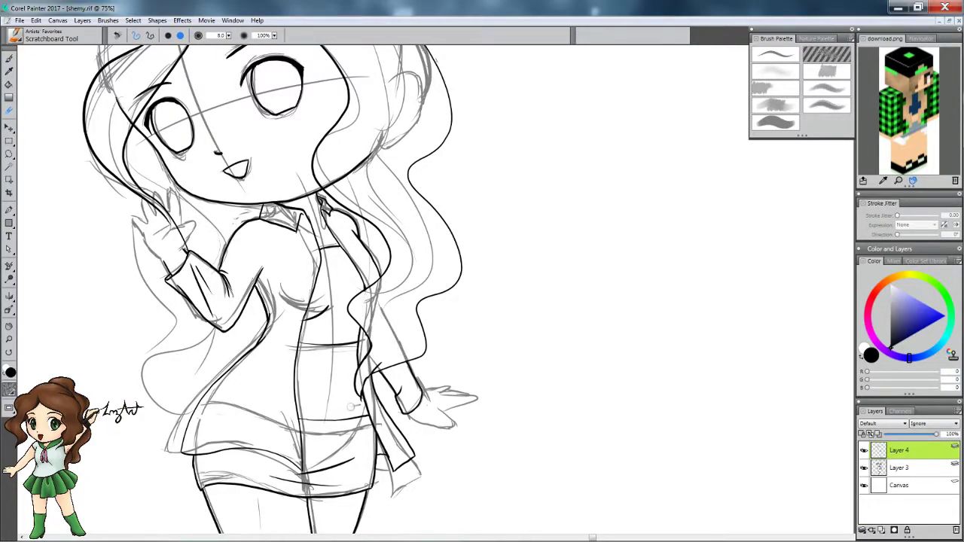
Ink the lowered hand with its fingers and check the line art with the sketch layer briefly hidden.
{"action": "key", "text": "b"}
{"action": "mouse_move", "coordinate": [408, 412]}
{"action": "left_mouse_down"}
{"action": "mouse_move", "coordinate": [456, 427]}
{"action": "mouse_move", "coordinate": [476, 399]}
{"action": "mouse_move", "coordinate": [475, 419]}
{"action": "mouse_move", "coordinate": [442, 423]}
{"action": "left_mouse_up"}
{"action": "key", "text": "ctrl+z"}
{"action": "key", "text": "n"}
{"action": "key", "text": "b"}
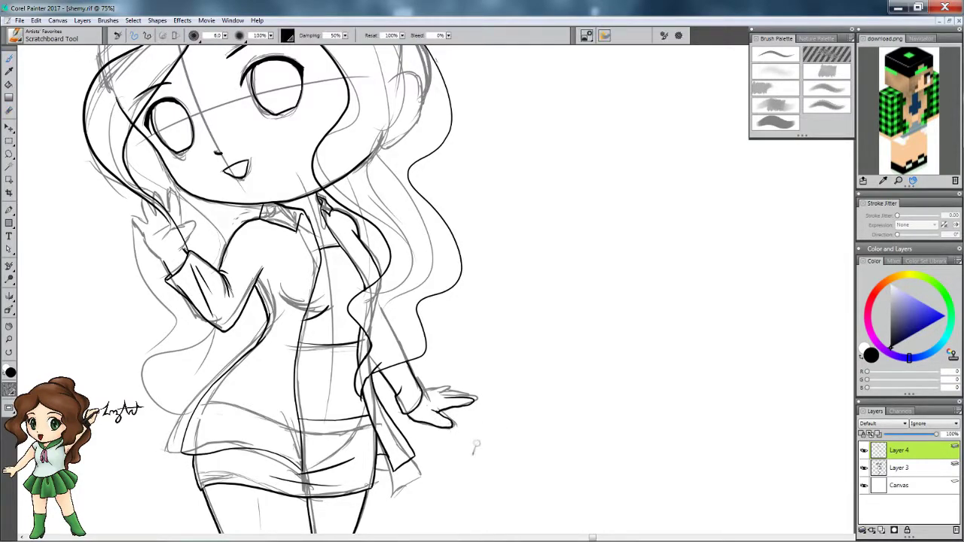
{"action": "mouse_move", "coordinate": [438, 390]}
{"action": "left_mouse_down"}
{"action": "mouse_move", "coordinate": [477, 397]}
{"action": "mouse_move", "coordinate": [451, 395]}
{"action": "left_mouse_up"}
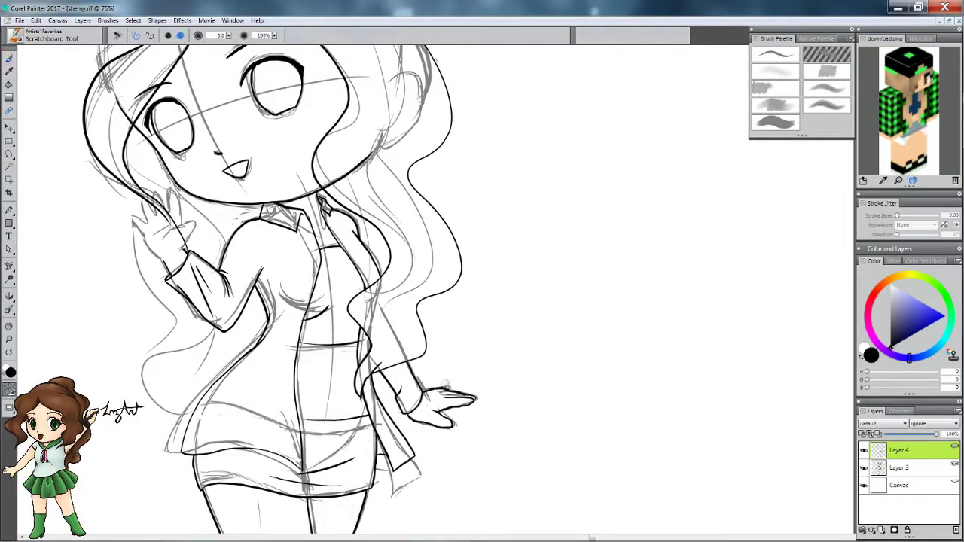
{"action": "left_click", "coordinate": [863, 468]}
{"action": "left_click", "coordinate": [864, 467]}
Ink the cap's lower edge across the forehead and erase the hair strands that extend above it.
{"action": "left_click_drag", "start_coordinate": [221, 171], "coordinate": [440, 416]}
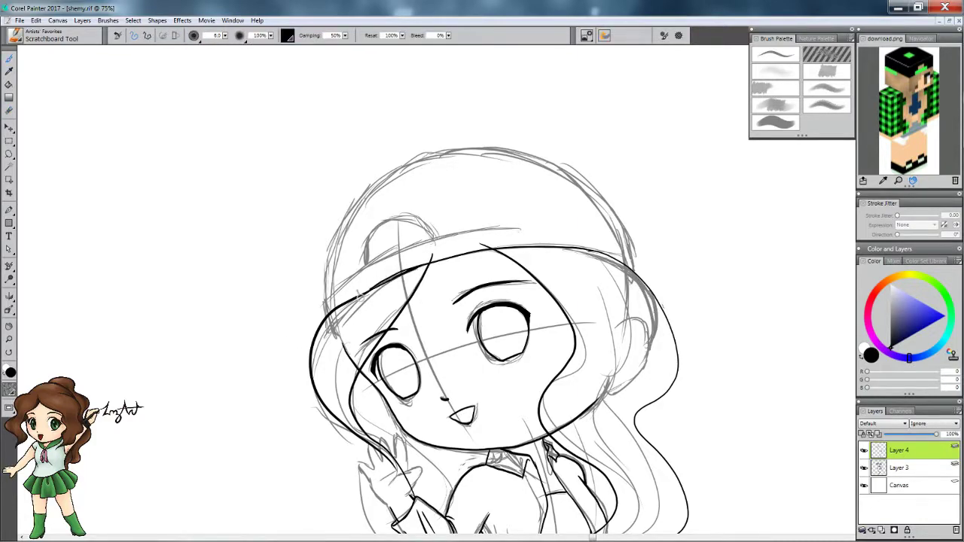
{"action": "key", "text": "n"}
{"action": "key", "text": "b"}
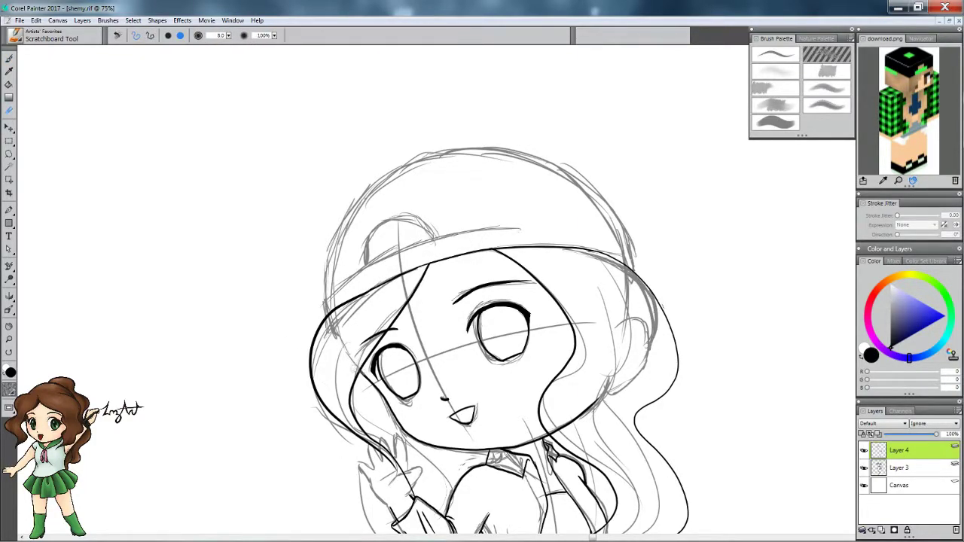
Ink the cap's strap opening and rounded crown, trimming the excess line ends.
{"action": "mouse_move", "coordinate": [344, 273]}
{"action": "left_mouse_down"}
{"action": "mouse_move", "coordinate": [462, 226]}
{"action": "mouse_move", "coordinate": [364, 262]}
{"action": "left_mouse_up"}
{"action": "key", "text": "ctrl+z"}
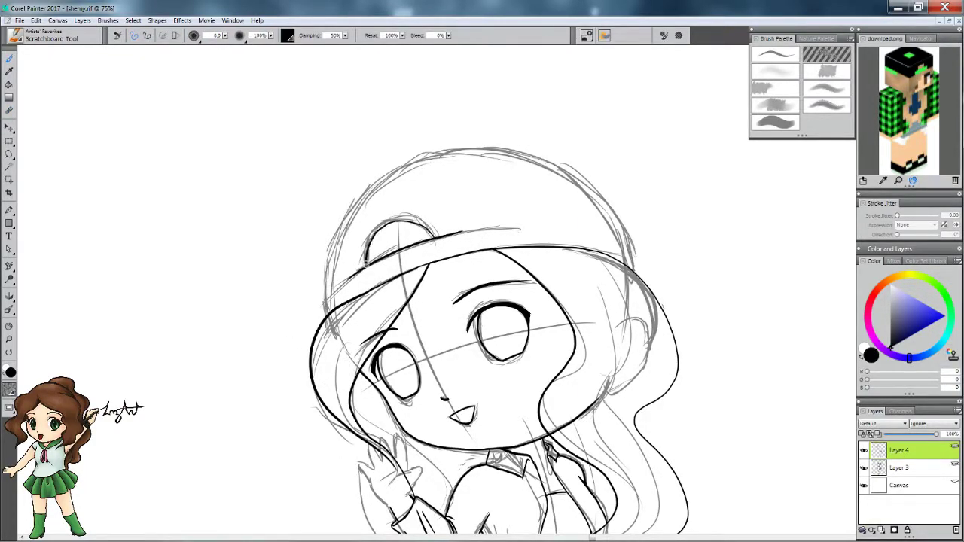
{"action": "mouse_move", "coordinate": [634, 280]}
{"action": "left_mouse_down"}
{"action": "mouse_move", "coordinate": [629, 248]}
{"action": "mouse_move", "coordinate": [363, 203]}
{"action": "mouse_move", "coordinate": [325, 316]}
{"action": "left_mouse_up"}
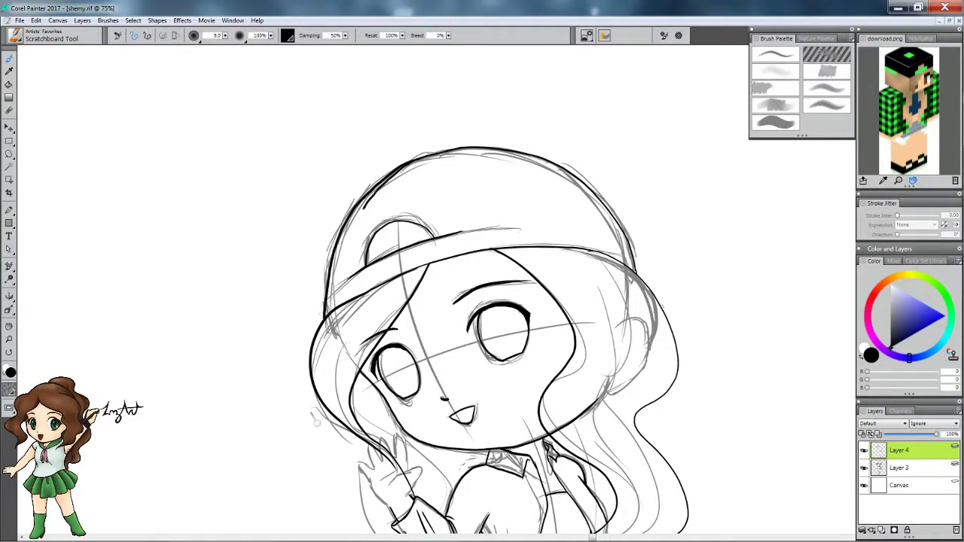
{"action": "key", "text": "n"}
{"action": "key", "text": "b"}
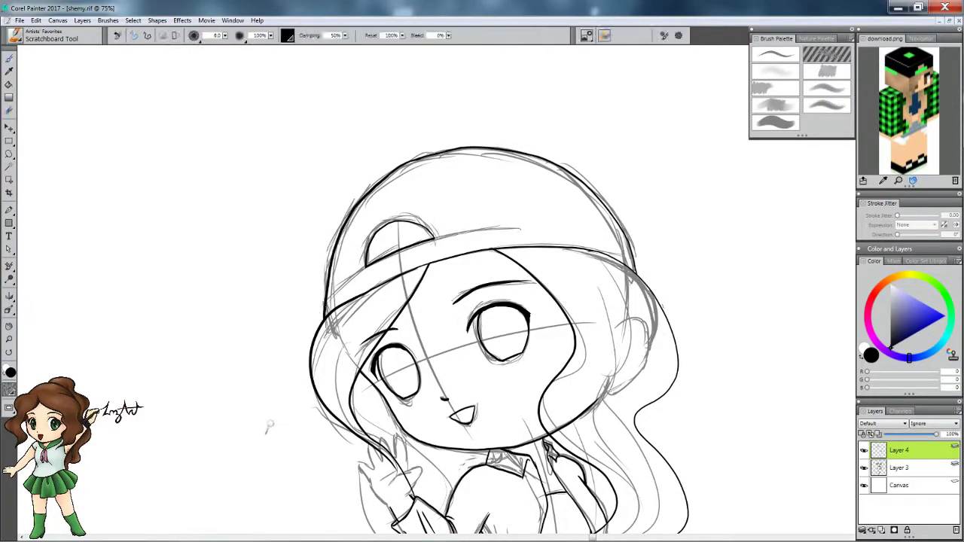
Ink the raised waving hand and erase the hair lines that cross its fingers and palm.
{"action": "mouse_move", "coordinate": [436, 415]}
{"action": "left_mouse_down"}
{"action": "mouse_move", "coordinate": [353, 212]}
{"action": "mouse_move", "coordinate": [361, 189]}
{"action": "left_mouse_up"}
{"action": "mouse_move", "coordinate": [298, 272]}
{"action": "left_mouse_down"}
{"action": "mouse_move", "coordinate": [277, 220]}
{"action": "mouse_move", "coordinate": [313, 202]}
{"action": "mouse_move", "coordinate": [350, 264]}
{"action": "left_mouse_up"}
{"action": "key", "text": "n"}
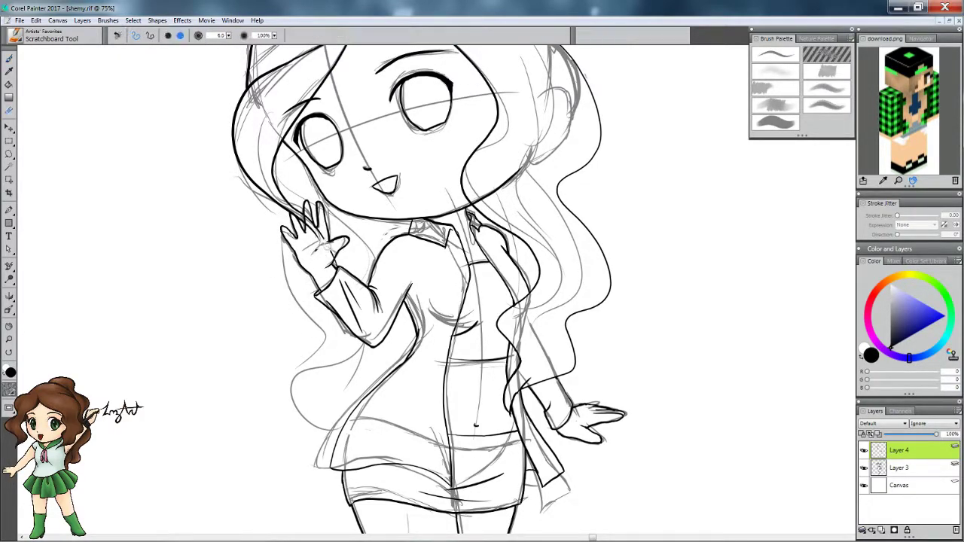
{"action": "mouse_move", "coordinate": [291, 219]}
{"action": "left_mouse_down"}
{"action": "mouse_move", "coordinate": [309, 199]}
{"action": "mouse_move", "coordinate": [293, 182]}
{"action": "left_mouse_up"}
{"action": "left_click_drag", "start_coordinate": [298, 233], "coordinate": [331, 217]}
{"action": "key", "text": "b"}
{"action": "mouse_move", "coordinate": [297, 249]}
{"action": "left_mouse_down"}
{"action": "mouse_move", "coordinate": [284, 217]}
{"action": "mouse_move", "coordinate": [342, 245]}
{"action": "mouse_move", "coordinate": [329, 265]}
{"action": "left_mouse_up"}
{"action": "key", "text": "n"}
{"action": "key", "text": "b"}
Ink the remaining outlines of the lower figure and the wavy hair lock behind the raised arm.
{"action": "scroll", "coordinate": [311, 409], "scroll_direction": "down", "scroll_amount": 5}
{"action": "left_click_drag", "start_coordinate": [363, 376], "coordinate": [399, 389]}
{"action": "left_click_drag", "start_coordinate": [242, 299], "coordinate": [284, 369]}
{"action": "left_click_drag", "start_coordinate": [256, 309], "coordinate": [290, 338]}
{"action": "mouse_move", "coordinate": [336, 371]}
{"action": "left_mouse_down"}
{"action": "mouse_move", "coordinate": [371, 339]}
{"action": "mouse_move", "coordinate": [414, 407]}
{"action": "left_mouse_up"}
{"action": "scroll", "coordinate": [238, 430], "scroll_direction": "up", "scroll_amount": 8}
{"action": "left_click_drag", "start_coordinate": [238, 430], "coordinate": [366, 388]}
{"action": "left_click_drag", "start_coordinate": [356, 280], "coordinate": [375, 426]}
{"action": "left_click_drag", "start_coordinate": [376, 369], "coordinate": [414, 416]}
Hide the Layer 3 sketch and refine the eyes with eyelashes and thicker eyebrows.
{"action": "left_click", "coordinate": [863, 467]}
{"action": "left_click_drag", "start_coordinate": [307, 329], "coordinate": [260, 441]}
{"action": "key", "text": "space"}
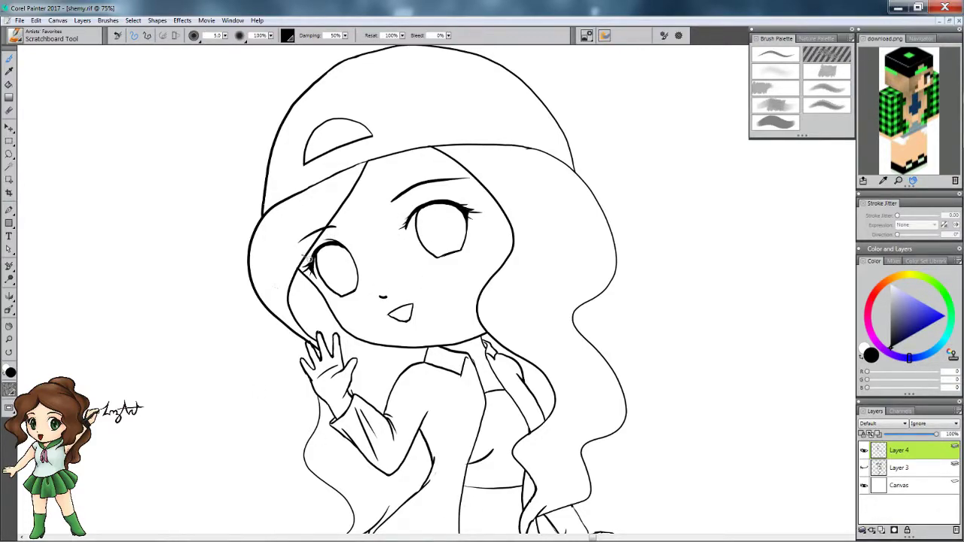
{"action": "left_click_drag", "start_coordinate": [446, 178], "coordinate": [391, 200]}
{"action": "key", "text": "n"}
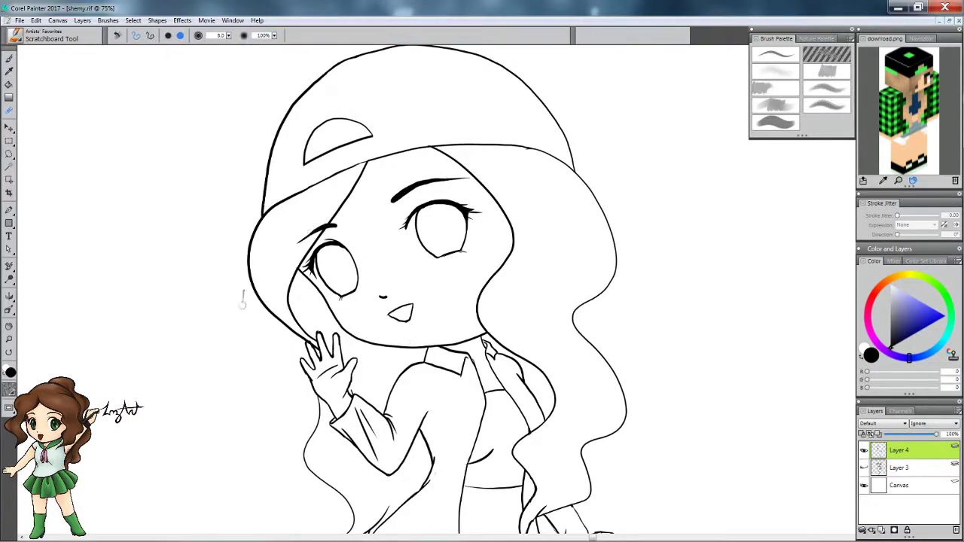
{"action": "key", "text": "b"}
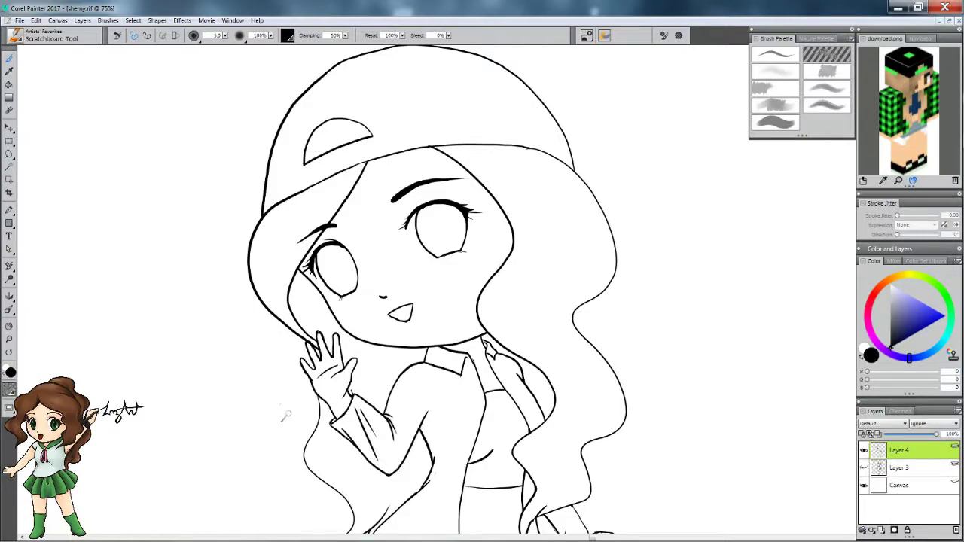
Add fold lines to the jacket's chest, armpit and lower front panel.
{"action": "scroll", "coordinate": [286, 414], "scroll_direction": "down", "scroll_amount": 3}
{"action": "scroll", "coordinate": [286, 414], "scroll_direction": "right", "scroll_amount": 2}
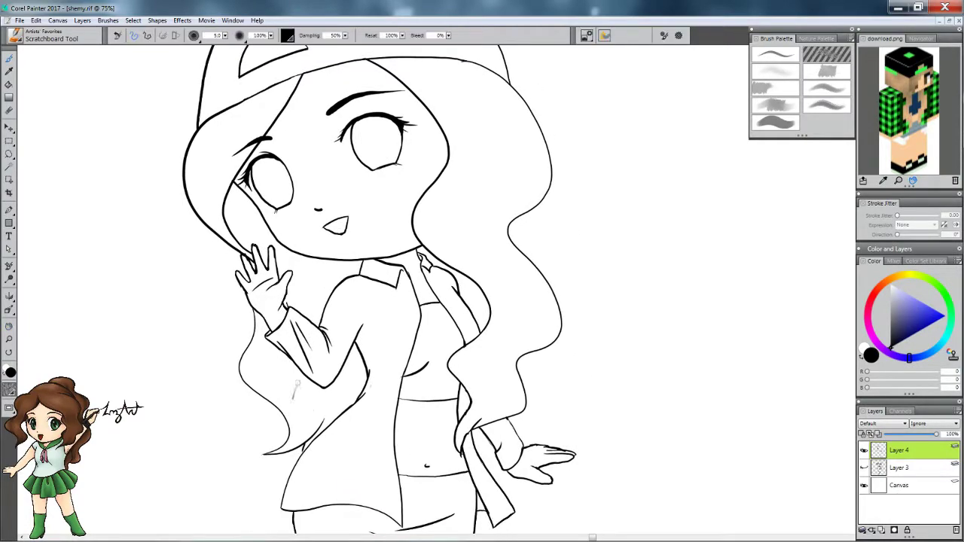
{"action": "scroll", "coordinate": [291, 334], "scroll_direction": "down", "scroll_amount": 7}
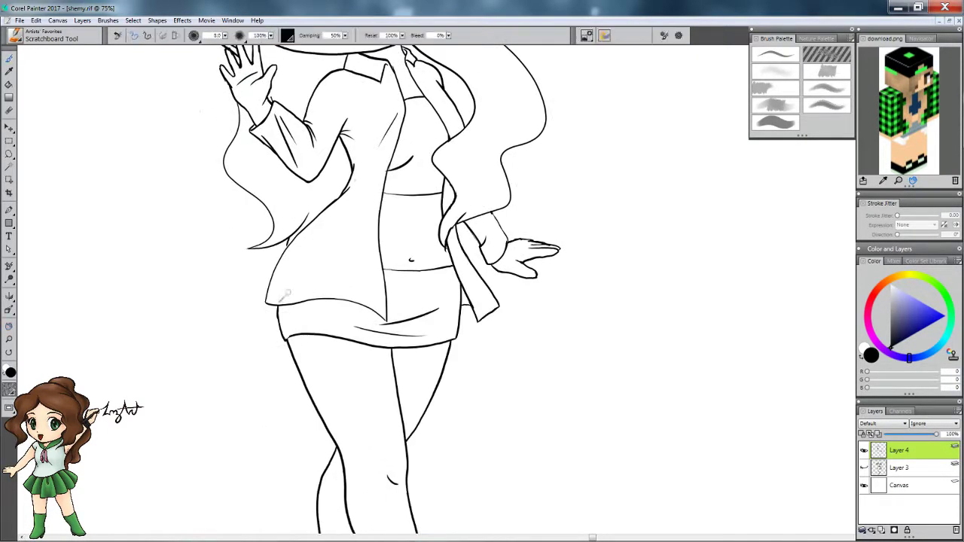
{"action": "key", "text": "ctrl+0"}
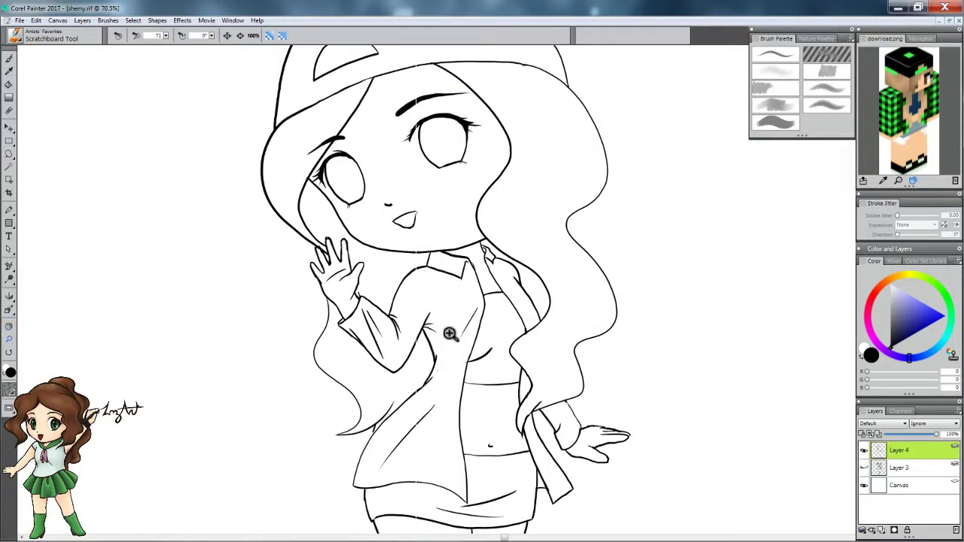
Ink an extra wavy hair lock outside the existing hair, running from below the cap to behind the lowered hand.
{"action": "left_click_drag", "start_coordinate": [332, 46], "coordinate": [536, 202]}
{"action": "scroll", "coordinate": [536, 202], "scroll_direction": "down", "scroll_amount": 3}
{"action": "key", "text": "ctrl+z"}
{"action": "mouse_move", "coordinate": [497, 121]}
{"action": "left_mouse_down"}
{"action": "mouse_move", "coordinate": [542, 392]}
{"action": "mouse_move", "coordinate": [520, 448]}
{"action": "left_mouse_up"}
{"action": "left_click_drag", "start_coordinate": [515, 375], "coordinate": [521, 416]}
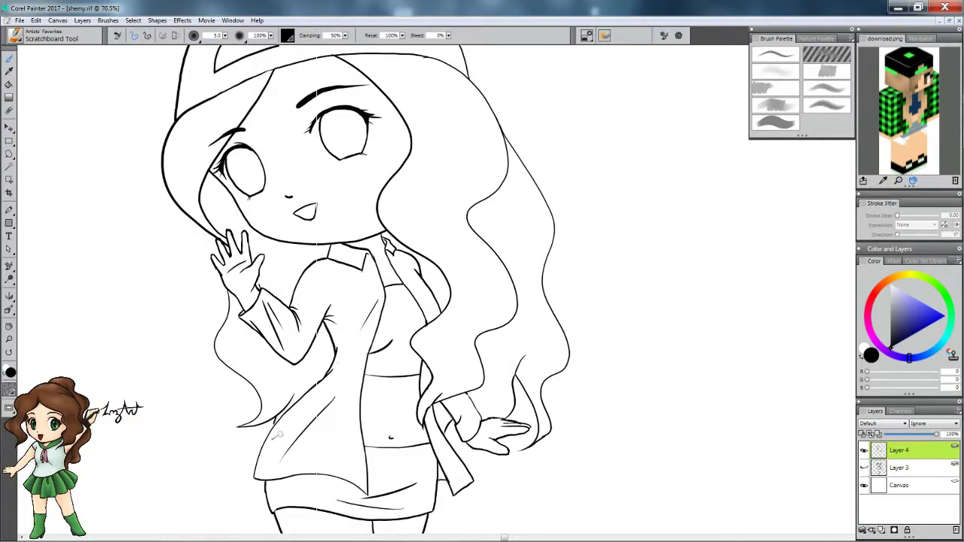
Add inner strand lines to the long wavy hair and a small curved lock under the jaw beside the raised hand.
{"action": "scroll", "coordinate": [277, 435], "scroll_direction": "up", "scroll_amount": 3}
{"action": "left_click", "coordinate": [864, 467]}
{"action": "left_click", "coordinate": [864, 468]}
{"action": "left_click_drag", "start_coordinate": [459, 272], "coordinate": [452, 331]}
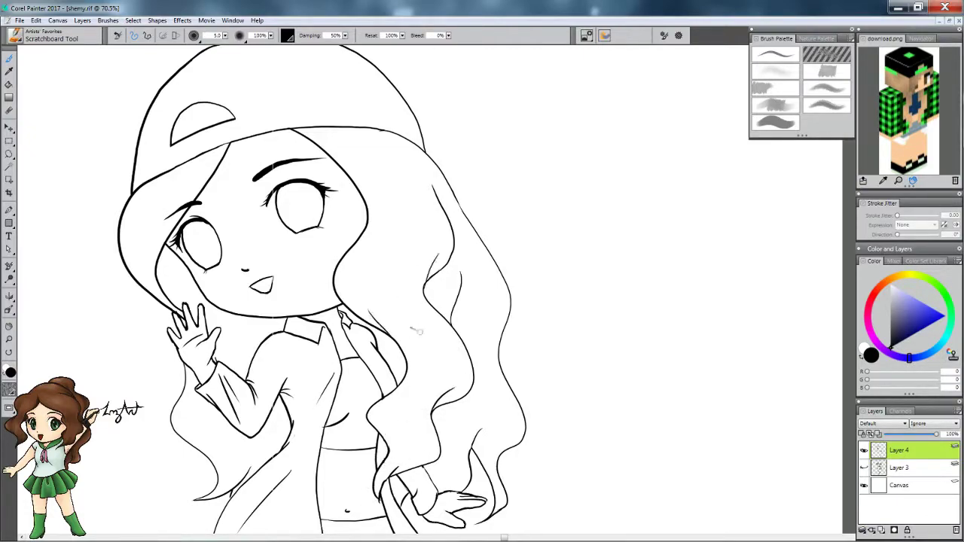
{"action": "scroll", "coordinate": [247, 372], "scroll_direction": "down", "scroll_amount": 3}
{"action": "left_click_drag", "start_coordinate": [295, 263], "coordinate": [309, 305]}
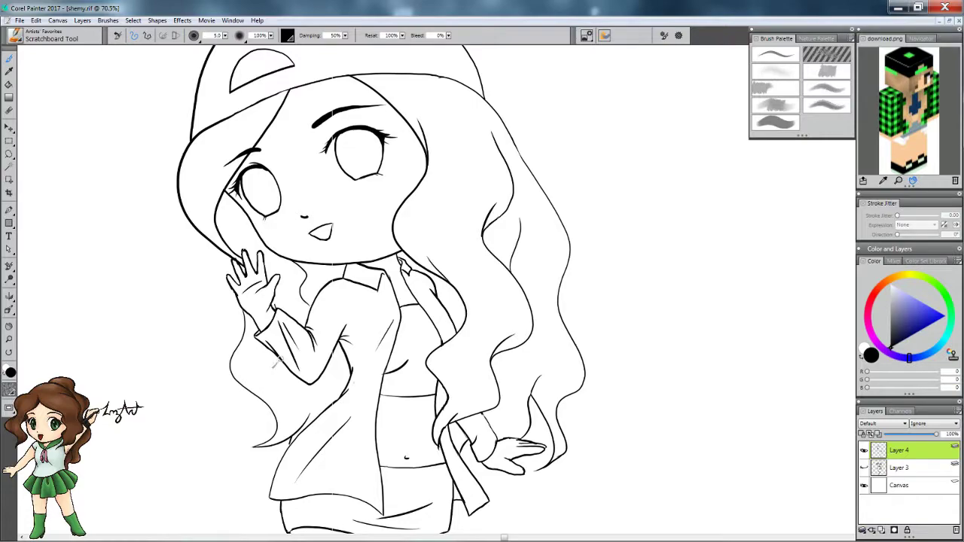
Draw flicked hair tips on the side bangs and long hair, and a strand line in the lock behind the raised arm.
{"action": "key", "text": "n"}
{"action": "left_click_drag", "start_coordinate": [517, 179], "coordinate": [520, 191]}
{"action": "mouse_move", "coordinate": [185, 190]}
{"action": "left_mouse_down"}
{"action": "mouse_move", "coordinate": [157, 214]}
{"action": "mouse_move", "coordinate": [180, 218]}
{"action": "left_mouse_up"}
{"action": "left_click_drag", "start_coordinate": [244, 316], "coordinate": [270, 400]}
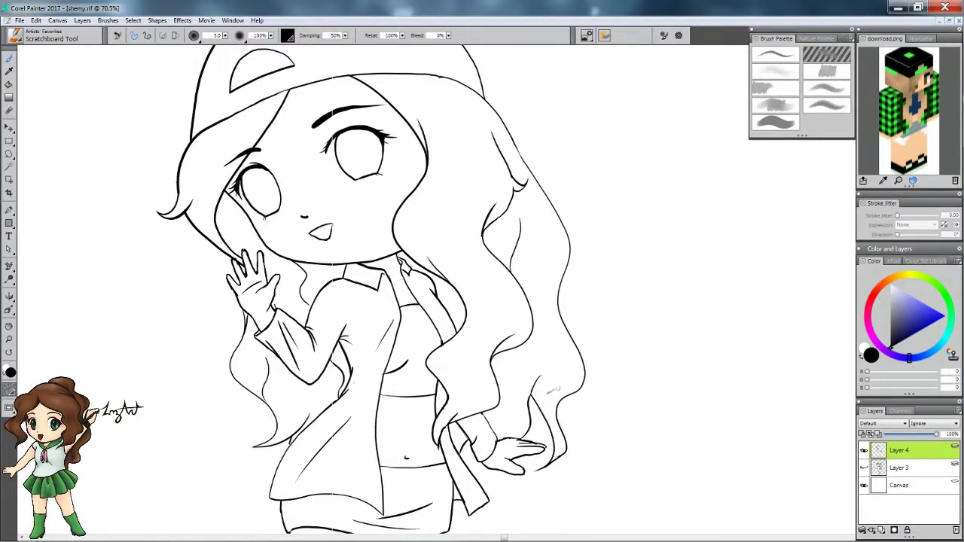
Add small curled hair tufts along the outer edge of the cap's half-moon opening and clean up the overlapped line.
{"action": "mouse_move", "coordinate": [216, 64]}
{"action": "left_mouse_down"}
{"action": "mouse_move", "coordinate": [232, 69]}
{"action": "mouse_move", "coordinate": [223, 78]}
{"action": "left_mouse_up"}
{"action": "key", "text": "n"}
{"action": "key", "text": "b"}
{"action": "mouse_move", "coordinate": [232, 78]}
{"action": "left_mouse_down"}
{"action": "mouse_move", "coordinate": [223, 102]}
{"action": "mouse_move", "coordinate": [234, 102]}
{"action": "mouse_move", "coordinate": [220, 106]}
{"action": "mouse_move", "coordinate": [232, 66]}
{"action": "left_mouse_up"}
{"action": "key", "text": "n"}
{"action": "key", "text": "b"}
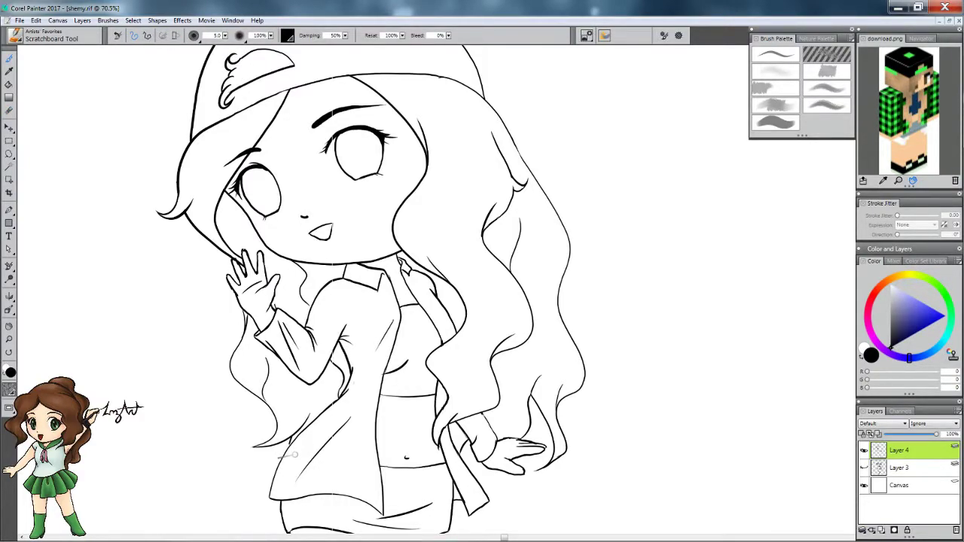
Thicken the outlines of the side bangs, the adjoining cap edge and the hair running down to the raised hand.
{"action": "scroll", "coordinate": [295, 455], "scroll_direction": "up", "scroll_amount": 3}
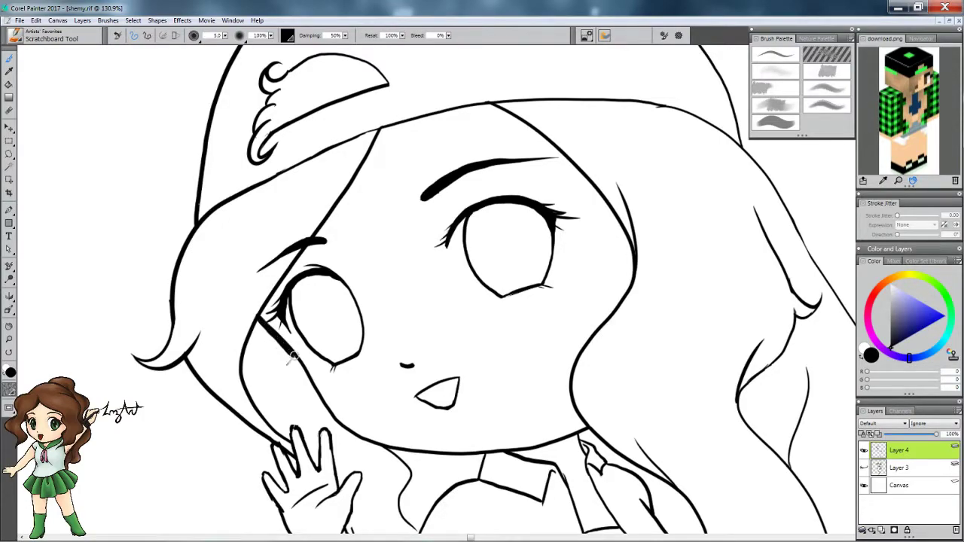
{"action": "mouse_move", "coordinate": [414, 114]}
{"action": "left_mouse_down"}
{"action": "mouse_move", "coordinate": [377, 138]}
{"action": "mouse_move", "coordinate": [318, 235]}
{"action": "left_mouse_up"}
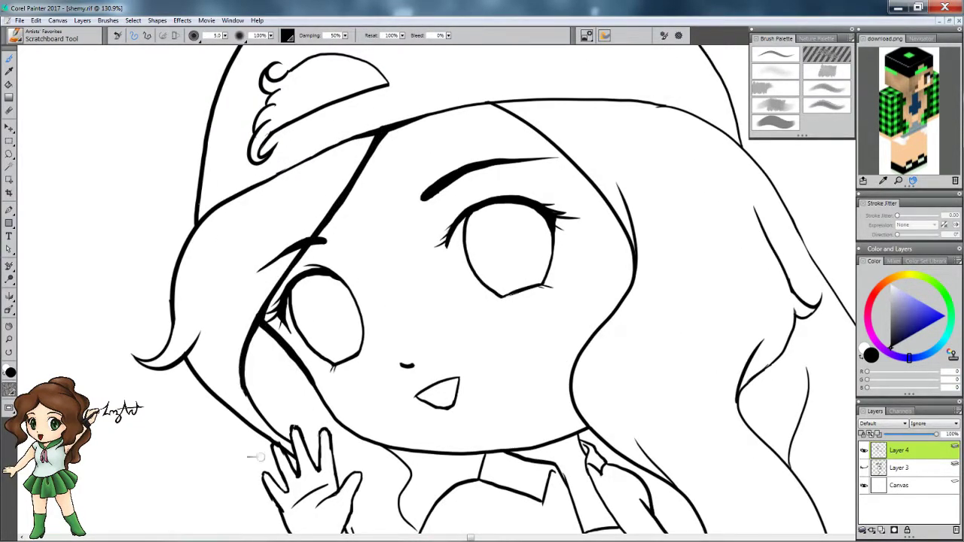
{"action": "left_click_drag", "start_coordinate": [245, 190], "coordinate": [190, 238]}
{"action": "left_click_drag", "start_coordinate": [329, 148], "coordinate": [192, 217]}
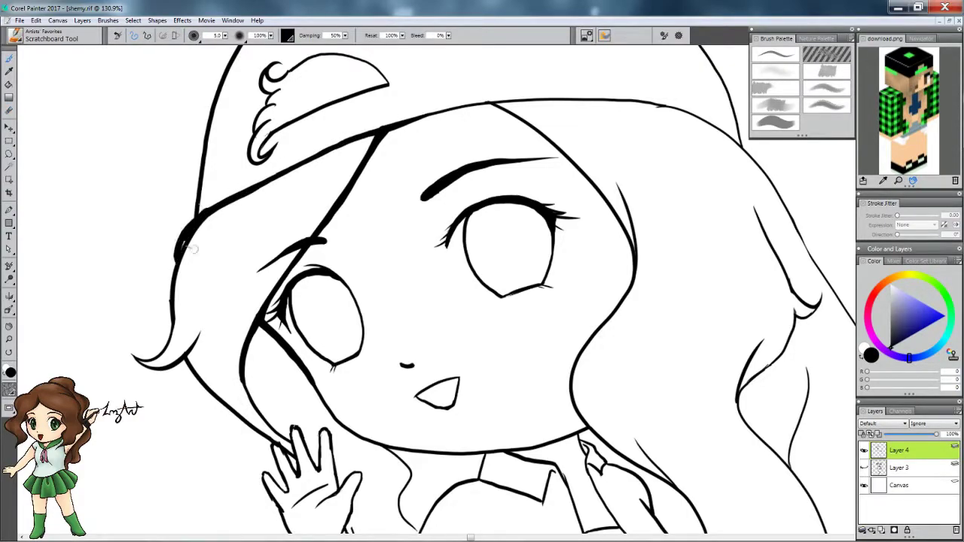
{"action": "mouse_move", "coordinate": [167, 250]}
{"action": "left_mouse_down"}
{"action": "mouse_move", "coordinate": [165, 331]}
{"action": "mouse_move", "coordinate": [139, 365]}
{"action": "left_mouse_up"}
{"action": "mouse_move", "coordinate": [172, 308]}
{"action": "left_mouse_down"}
{"action": "mouse_move", "coordinate": [154, 352]}
{"action": "mouse_move", "coordinate": [137, 363]}
{"action": "mouse_move", "coordinate": [277, 436]}
{"action": "mouse_move", "coordinate": [265, 492]}
{"action": "left_mouse_up"}
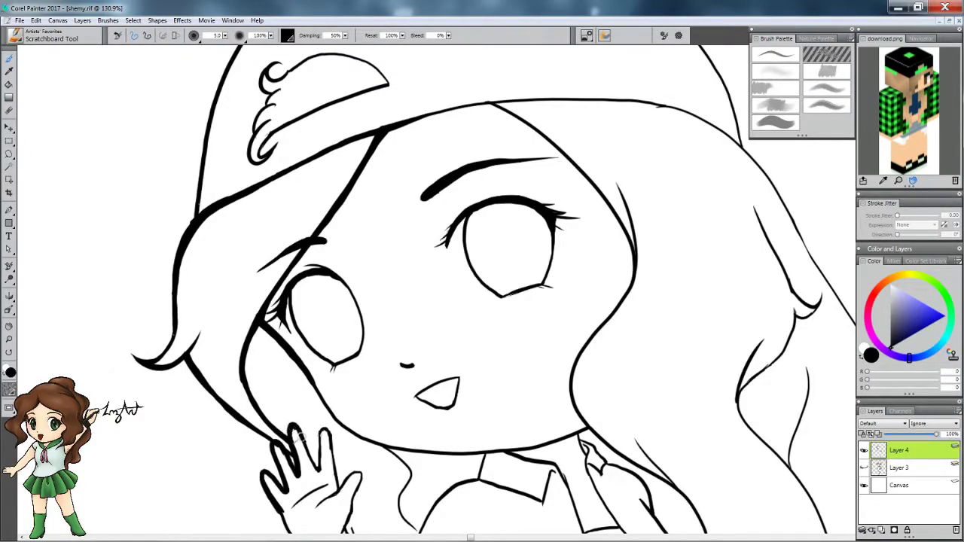
Thicken the outlines of the raised hand, its sleeve, the jacket shoulder and the collar.
{"action": "left_click_drag", "start_coordinate": [292, 427], "coordinate": [330, 453]}
{"action": "mouse_move", "coordinate": [288, 511]}
{"action": "left_mouse_down"}
{"action": "mouse_move", "coordinate": [173, 316]}
{"action": "mouse_move", "coordinate": [212, 387]}
{"action": "left_mouse_up"}
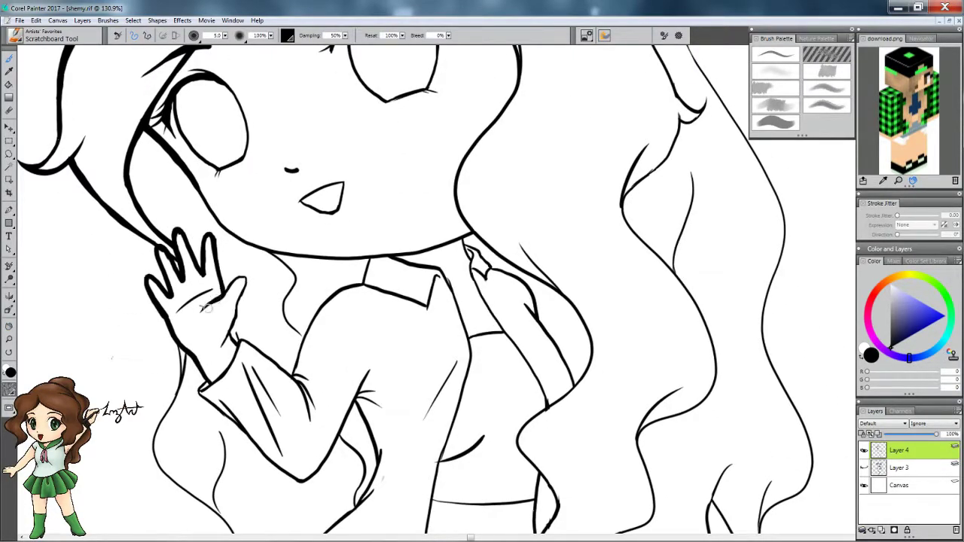
{"action": "left_click_drag", "start_coordinate": [245, 276], "coordinate": [234, 316]}
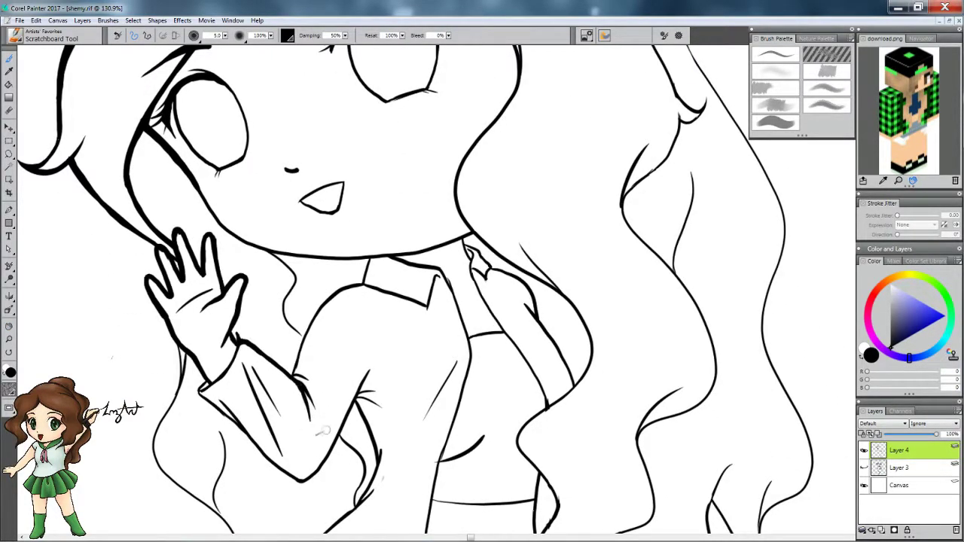
{"action": "left_click_drag", "start_coordinate": [352, 286], "coordinate": [293, 375]}
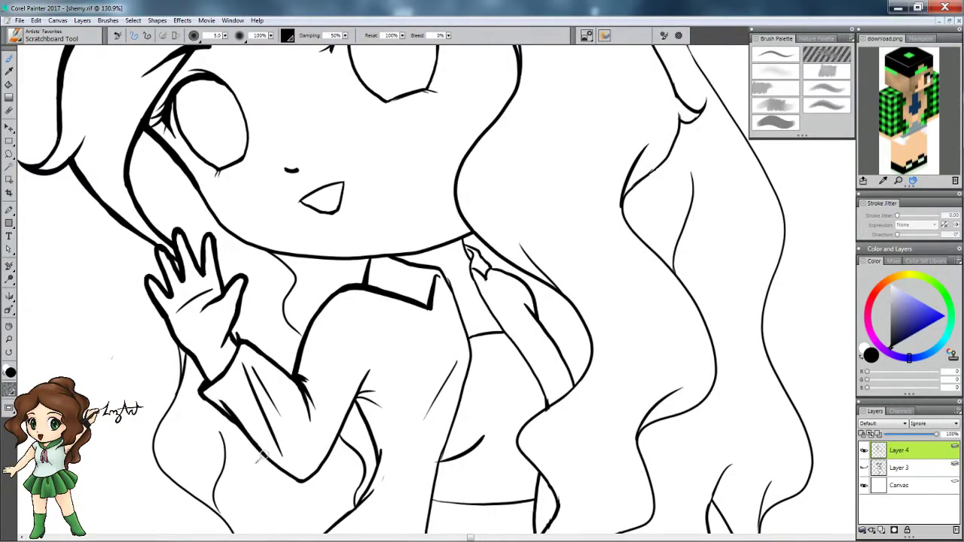
{"action": "left_click_drag", "start_coordinate": [256, 450], "coordinate": [305, 480]}
{"action": "left_click_drag", "start_coordinate": [369, 374], "coordinate": [303, 481]}
Thicken the wavy hair lock and strands behind the raised arm.
{"action": "left_click_drag", "start_coordinate": [239, 439], "coordinate": [141, 283]}
{"action": "left_click_drag", "start_coordinate": [276, 289], "coordinate": [256, 354]}
{"action": "left_click_drag", "start_coordinate": [89, 182], "coordinate": [65, 260]}
{"action": "mouse_move", "coordinate": [56, 253]}
{"action": "left_mouse_down"}
{"action": "mouse_move", "coordinate": [113, 348]}
{"action": "mouse_move", "coordinate": [147, 439]}
{"action": "left_mouse_up"}
{"action": "left_click_drag", "start_coordinate": [132, 276], "coordinate": [119, 325]}
{"action": "left_click_drag", "start_coordinate": [172, 417], "coordinate": [98, 441]}
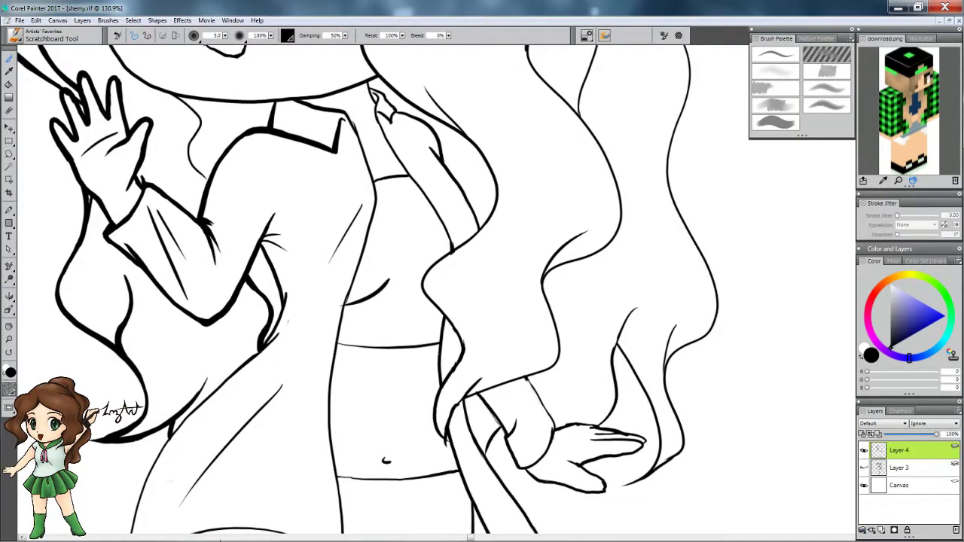
Thicken the outer and inner edges of the jacket's front panel, the collar tip and the chest fold.
{"action": "left_click_drag", "start_coordinate": [275, 338], "coordinate": [138, 520]}
{"action": "left_click_drag", "start_coordinate": [298, 96], "coordinate": [360, 149]}
{"action": "left_click_drag", "start_coordinate": [375, 201], "coordinate": [340, 309]}
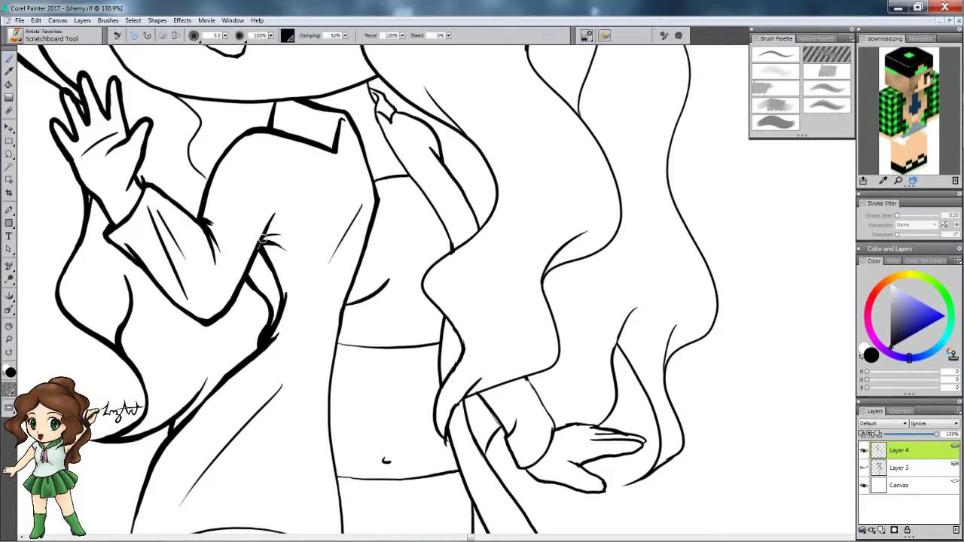
{"action": "left_click_drag", "start_coordinate": [336, 231], "coordinate": [325, 268]}
{"action": "mouse_move", "coordinate": [354, 303]}
{"action": "left_mouse_down"}
{"action": "mouse_move", "coordinate": [344, 424]}
{"action": "mouse_move", "coordinate": [333, 374]}
{"action": "mouse_move", "coordinate": [341, 529]}
{"action": "left_mouse_up"}
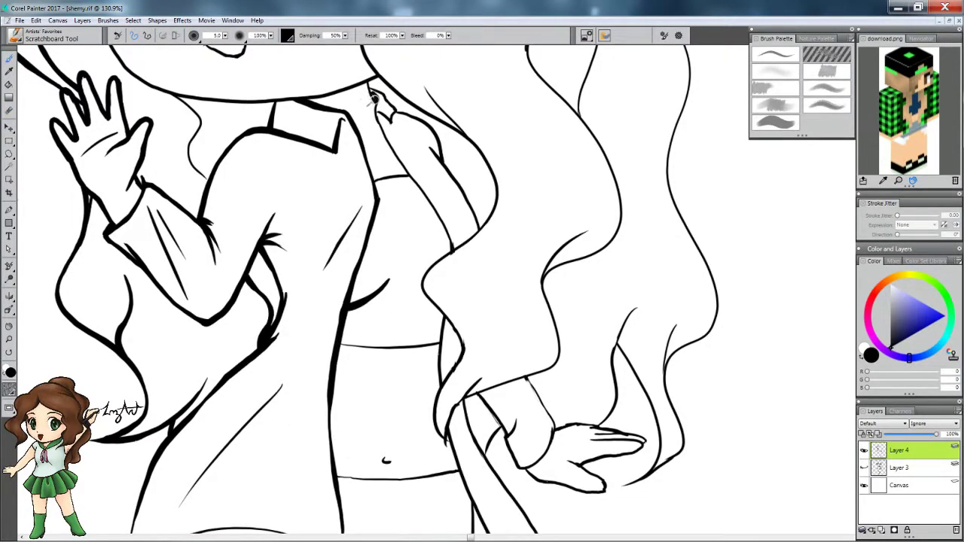
Thicken the opposite jacket lapel, the neckline and the small hair lock under the jaw.
{"action": "left_click_drag", "start_coordinate": [371, 92], "coordinate": [436, 214]}
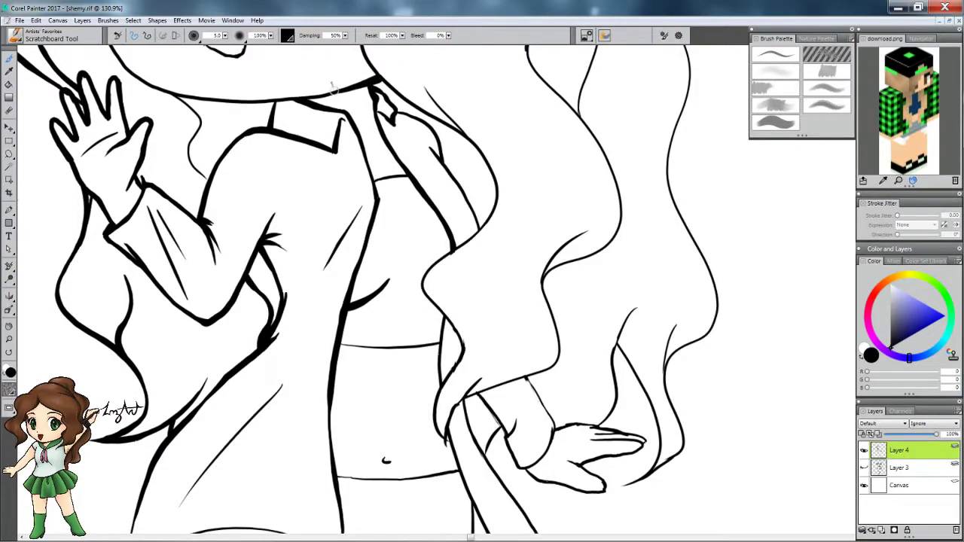
{"action": "left_click_drag", "start_coordinate": [182, 95], "coordinate": [202, 170]}
{"action": "left_click_drag", "start_coordinate": [438, 162], "coordinate": [468, 319]}
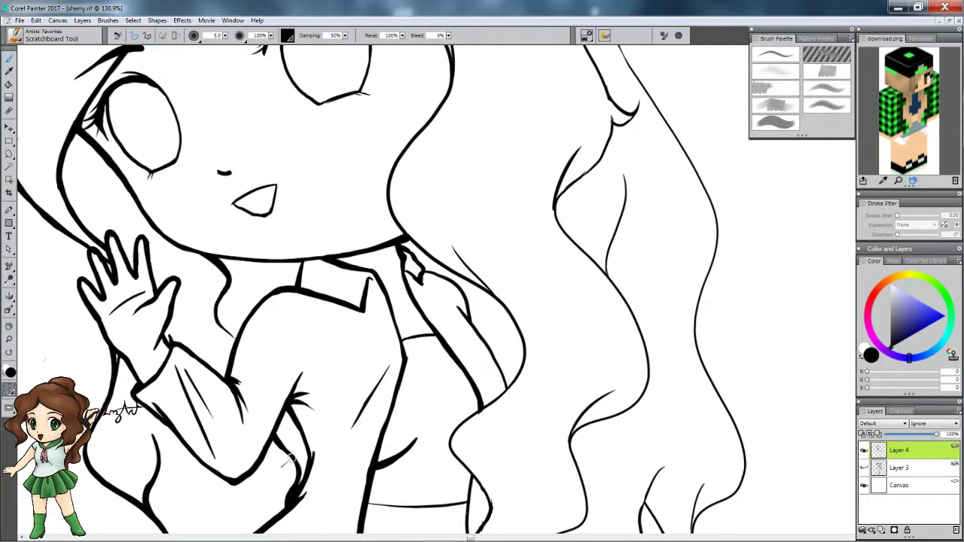
{"action": "left_click_drag", "start_coordinate": [287, 457], "coordinate": [204, 288]}
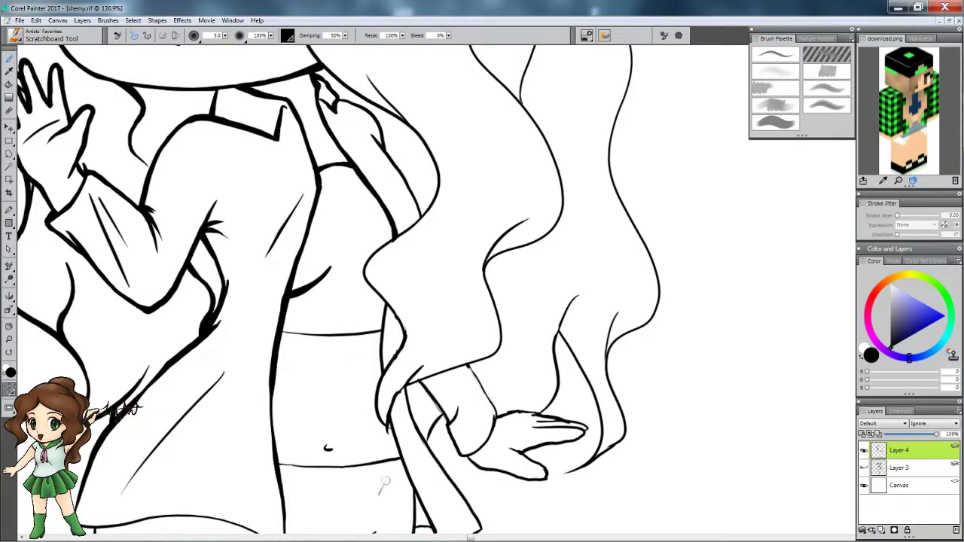
Thicken the crop top's hem, the hanging jacket flap beside the hip and the skirt's waistline.
{"action": "scroll", "coordinate": [354, 467], "scroll_direction": "down", "scroll_amount": 3}
{"action": "scroll", "coordinate": [344, 452], "scroll_direction": "up", "scroll_amount": 3}
{"action": "left_click_drag", "start_coordinate": [422, 218], "coordinate": [339, 215]}
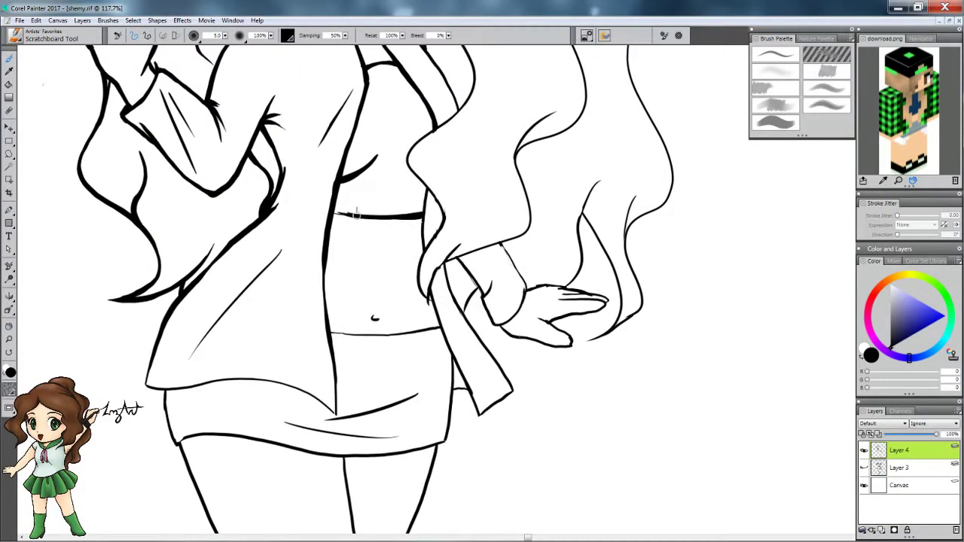
{"action": "mouse_move", "coordinate": [421, 318]}
{"action": "left_mouse_down"}
{"action": "mouse_move", "coordinate": [475, 396]}
{"action": "mouse_move", "coordinate": [474, 431]}
{"action": "left_mouse_up"}
{"action": "key", "text": "ctrl+z"}
{"action": "left_click_drag", "start_coordinate": [444, 260], "coordinate": [512, 391]}
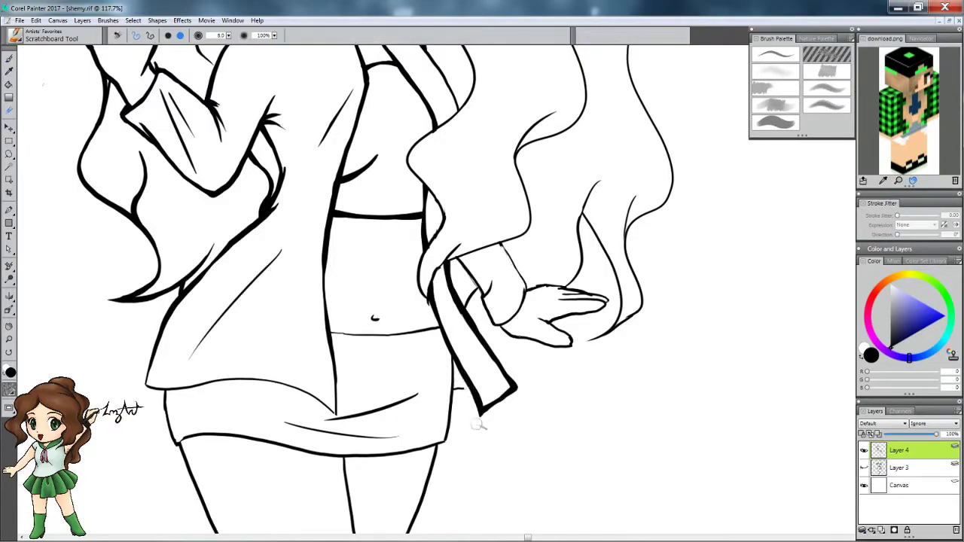
{"action": "left_click_drag", "start_coordinate": [398, 331], "coordinate": [347, 331]}
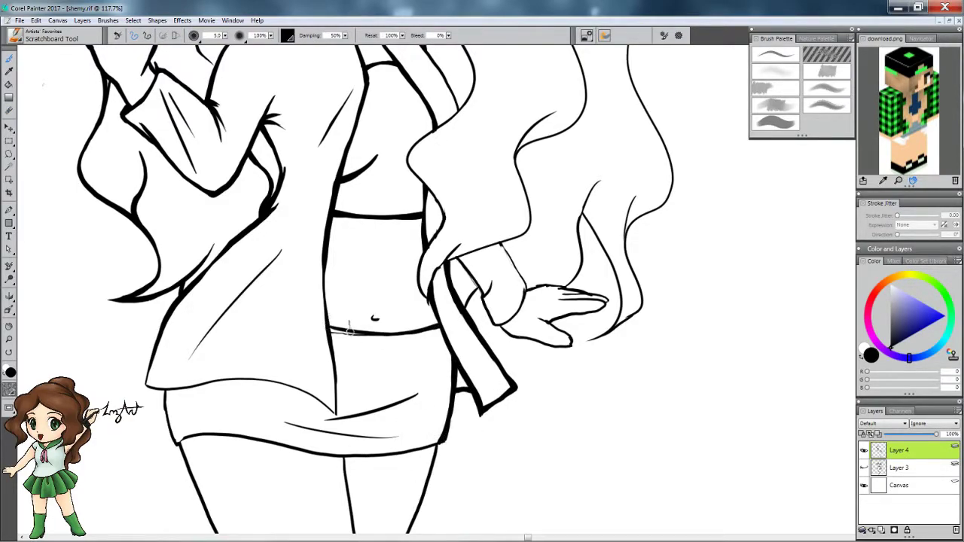
Thicken the jacket's lower hem, the skirt outline and the inner and outer thigh lines.
{"action": "left_click_drag", "start_coordinate": [307, 521], "coordinate": [322, 398]}
{"action": "mouse_move", "coordinate": [167, 230]}
{"action": "left_mouse_down"}
{"action": "mouse_move", "coordinate": [162, 262]}
{"action": "mouse_move", "coordinate": [292, 259]}
{"action": "mouse_move", "coordinate": [350, 289]}
{"action": "left_mouse_up"}
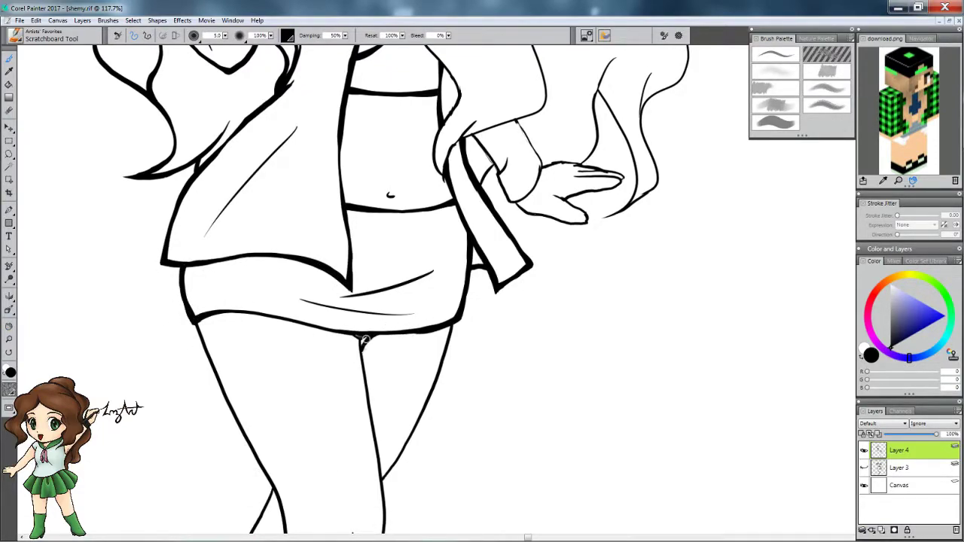
{"action": "left_click_drag", "start_coordinate": [360, 348], "coordinate": [381, 473]}
{"action": "mouse_move", "coordinate": [450, 324]}
{"action": "left_mouse_down"}
{"action": "mouse_move", "coordinate": [442, 366]}
{"action": "mouse_move", "coordinate": [383, 473]}
{"action": "left_mouse_up"}
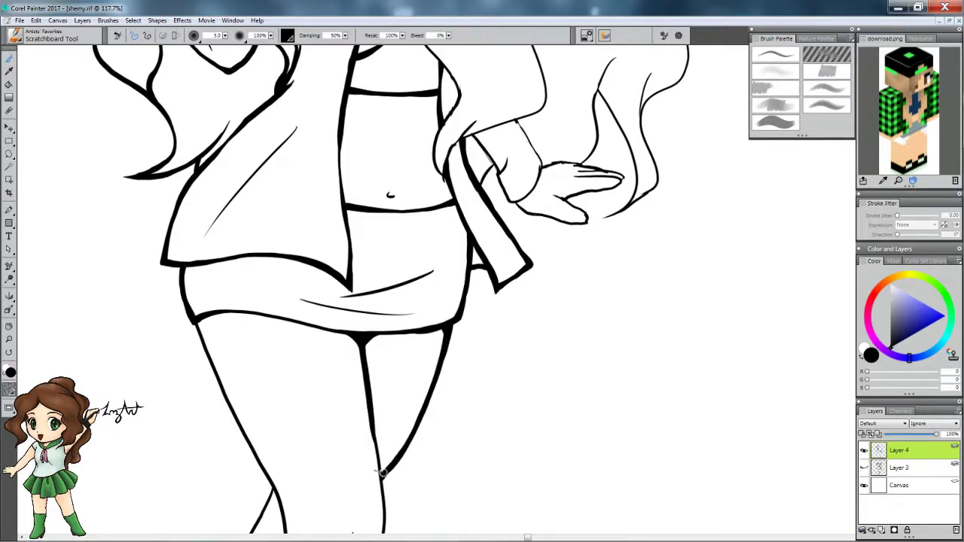
Thicken the leg outlines from the thighs and knees down to the ankles and the front shoe's toe.
{"action": "key", "text": "b"}
{"action": "left_click_drag", "start_coordinate": [358, 441], "coordinate": [397, 338]}
{"action": "left_click_drag", "start_coordinate": [230, 217], "coordinate": [313, 399]}
{"action": "left_click_drag", "start_coordinate": [392, 303], "coordinate": [412, 23]}
{"action": "mouse_move", "coordinate": [437, 94]}
{"action": "left_mouse_down"}
{"action": "mouse_move", "coordinate": [470, 317]}
{"action": "mouse_move", "coordinate": [566, 498]}
{"action": "left_mouse_up"}
{"action": "mouse_move", "coordinate": [334, 107]}
{"action": "left_mouse_down"}
{"action": "mouse_move", "coordinate": [311, 137]}
{"action": "mouse_move", "coordinate": [303, 259]}
{"action": "mouse_move", "coordinate": [316, 310]}
{"action": "left_mouse_up"}
{"action": "left_click_drag", "start_coordinate": [297, 166], "coordinate": [316, 320]}
Thicken the rear shoe's outline and strap, round out its toe, and thicken the front shoe's sole.
{"action": "mouse_move", "coordinate": [295, 358]}
{"action": "left_mouse_down"}
{"action": "mouse_move", "coordinate": [298, 397]}
{"action": "mouse_move", "coordinate": [303, 371]}
{"action": "mouse_move", "coordinate": [328, 379]}
{"action": "mouse_move", "coordinate": [374, 405]}
{"action": "mouse_move", "coordinate": [377, 437]}
{"action": "left_mouse_up"}
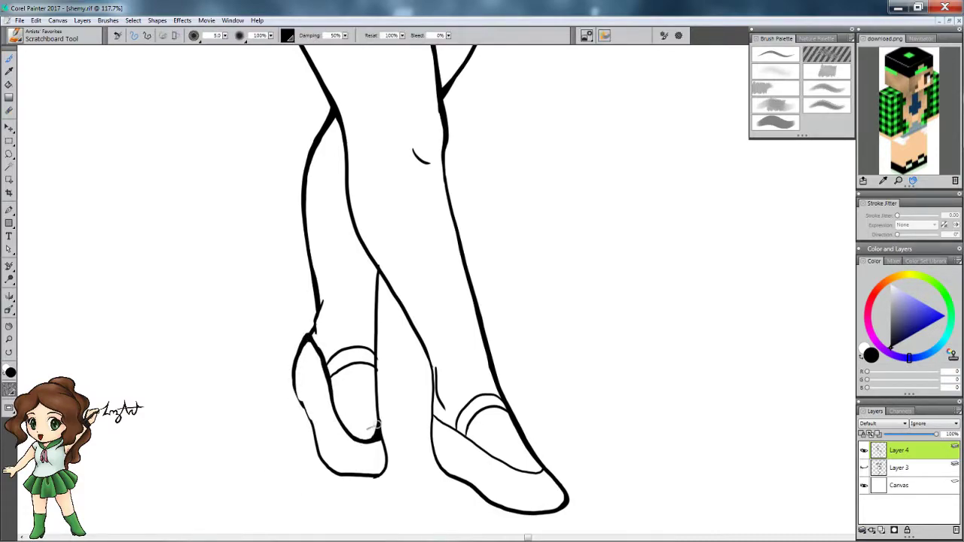
{"action": "mouse_move", "coordinate": [294, 367]}
{"action": "left_mouse_down"}
{"action": "mouse_move", "coordinate": [308, 436]}
{"action": "mouse_move", "coordinate": [380, 437]}
{"action": "left_mouse_up"}
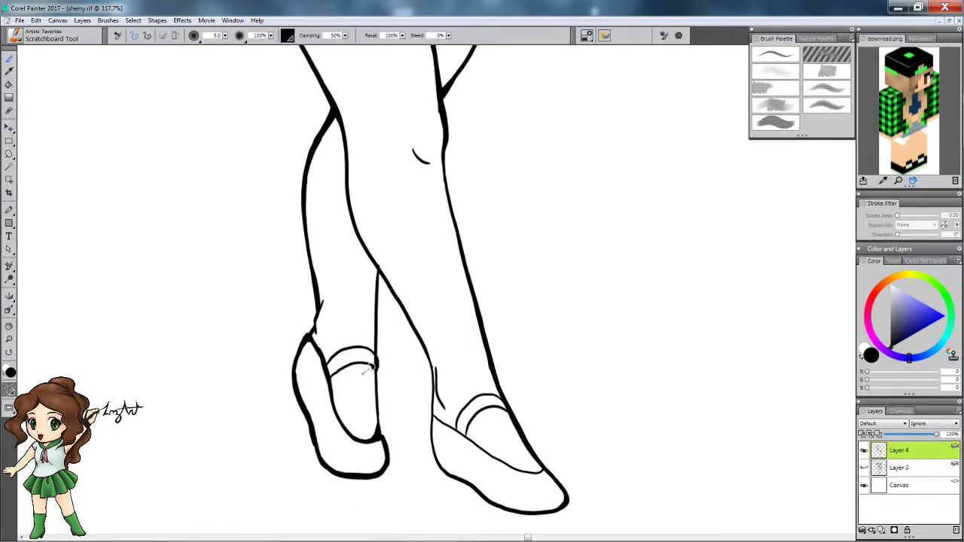
{"action": "mouse_move", "coordinate": [324, 371]}
{"action": "left_mouse_down"}
{"action": "mouse_move", "coordinate": [365, 350]}
{"action": "mouse_move", "coordinate": [372, 384]}
{"action": "left_mouse_up"}
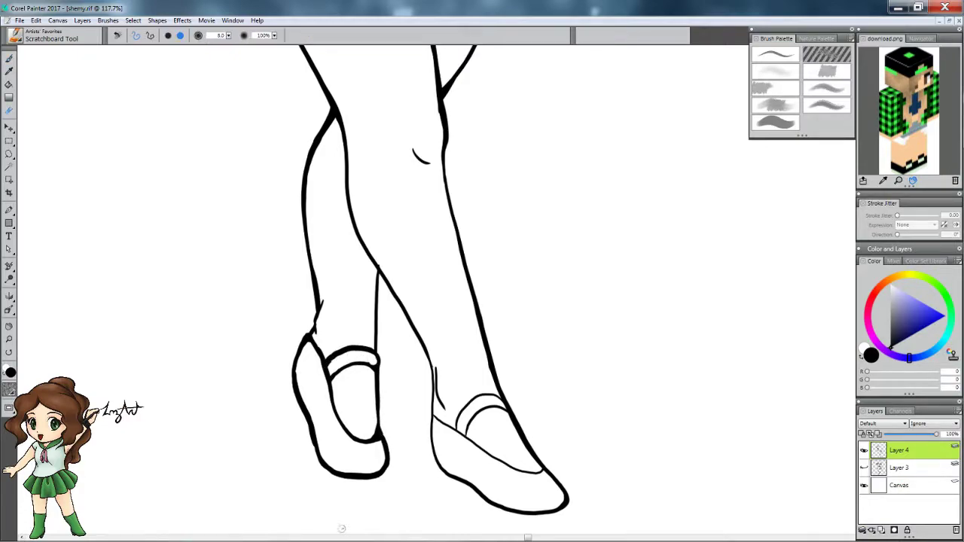
{"action": "mouse_move", "coordinate": [426, 419]}
{"action": "left_mouse_down"}
{"action": "mouse_move", "coordinate": [472, 490]}
{"action": "mouse_move", "coordinate": [565, 512]}
{"action": "left_mouse_up"}
{"action": "left_click_drag", "start_coordinate": [378, 435], "coordinate": [343, 487]}
{"action": "key", "text": "n"}
{"action": "key", "text": "b"}
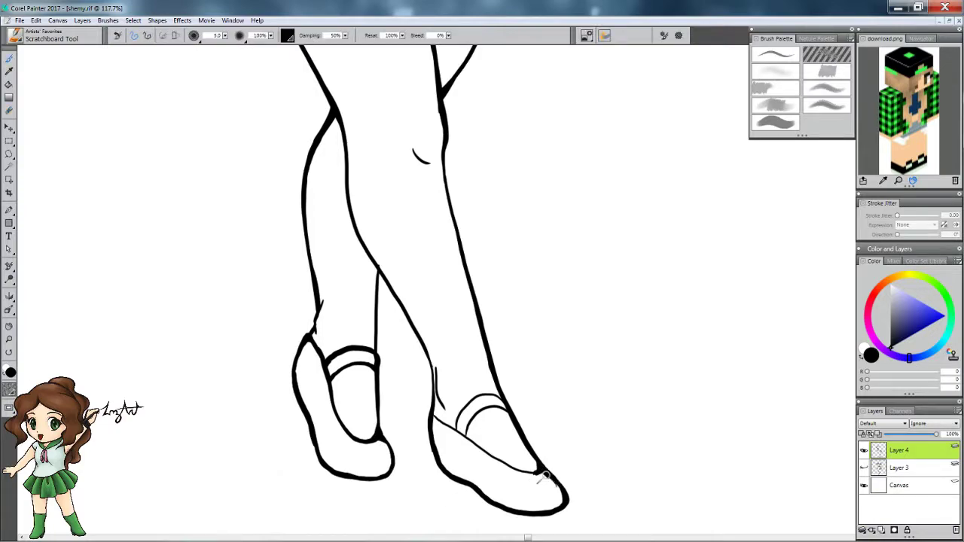
Thicken the front shoe's opening and ankle strap, and the front leg's inner shin line.
{"action": "mouse_move", "coordinate": [433, 408]}
{"action": "left_mouse_down"}
{"action": "mouse_move", "coordinate": [443, 427]}
{"action": "mouse_move", "coordinate": [536, 474]}
{"action": "left_mouse_up"}
{"action": "mouse_move", "coordinate": [456, 435]}
{"action": "left_mouse_down"}
{"action": "mouse_move", "coordinate": [478, 394]}
{"action": "mouse_move", "coordinate": [516, 422]}
{"action": "left_mouse_up"}
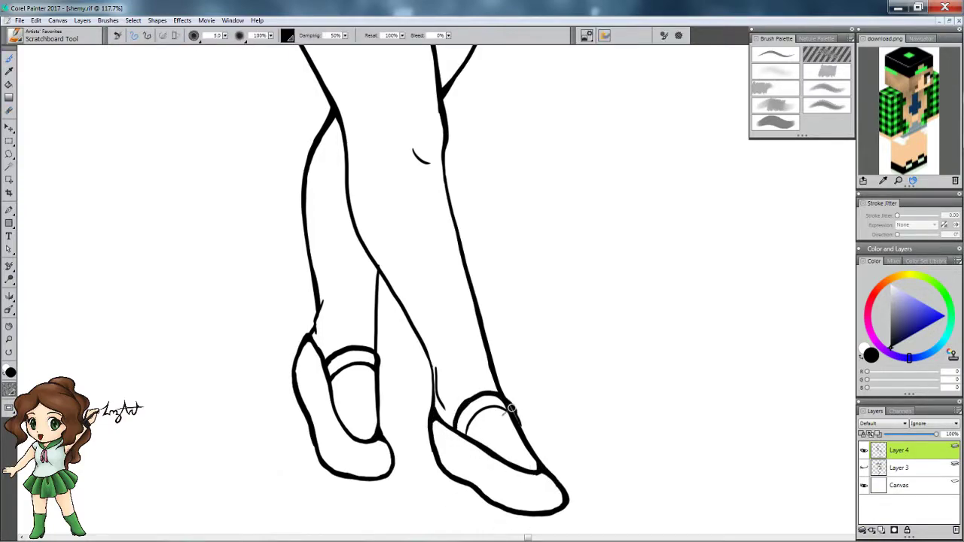
{"action": "left_click_drag", "start_coordinate": [461, 440], "coordinate": [512, 413]}
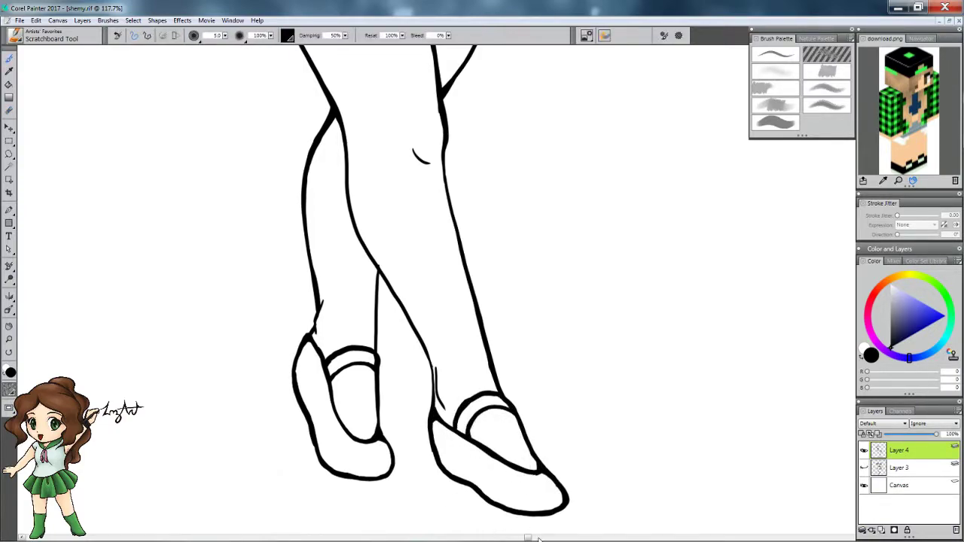
{"action": "key", "text": "g"}
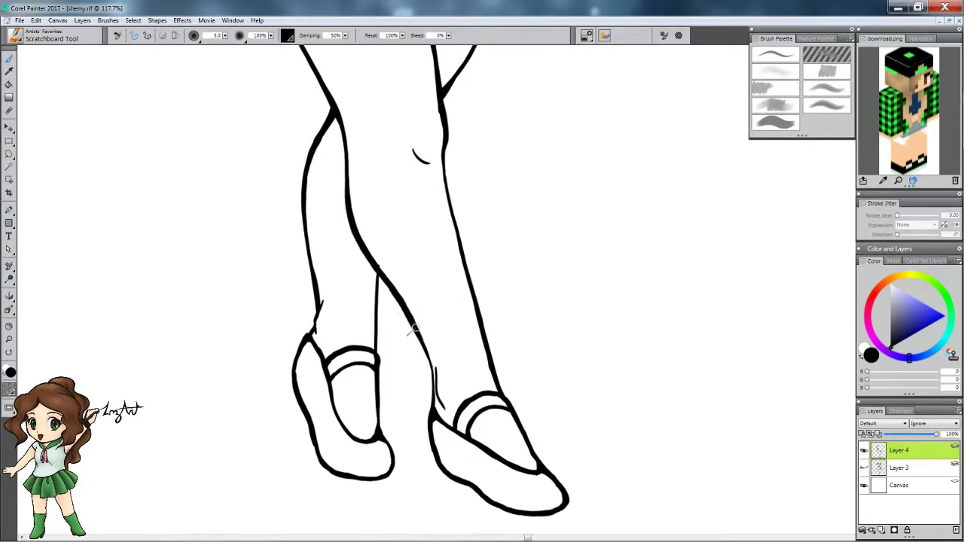
Thicken the long hair's inner edge beside the chest and the jacket shoulder lines next to it.
{"action": "scroll", "coordinate": [293, 345], "scroll_direction": "up", "scroll_amount": 5}
{"action": "scroll", "coordinate": [293, 345], "scroll_direction": "up", "scroll_amount": 10}
{"action": "key", "text": "b"}
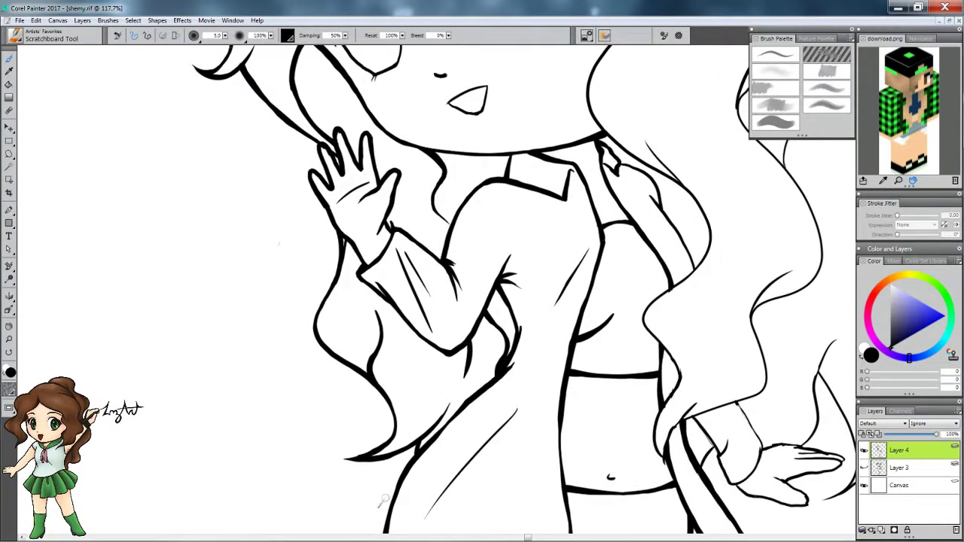
{"action": "left_click_drag", "start_coordinate": [380, 512], "coordinate": [131, 489]}
{"action": "mouse_move", "coordinate": [399, 130]}
{"action": "left_mouse_down"}
{"action": "mouse_move", "coordinate": [446, 260]}
{"action": "mouse_move", "coordinate": [413, 406]}
{"action": "left_mouse_up"}
{"action": "left_click_drag", "start_coordinate": [422, 188], "coordinate": [434, 226]}
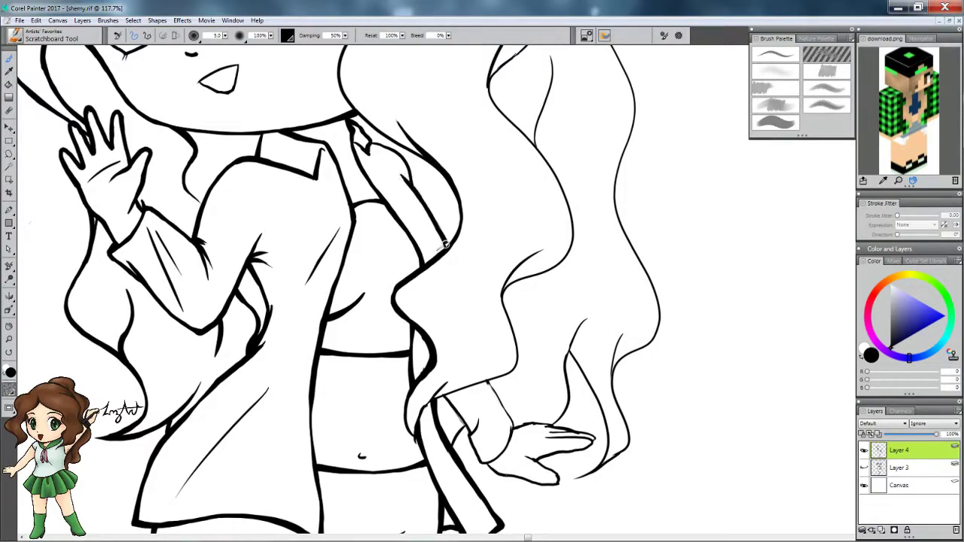
{"action": "left_click_drag", "start_coordinate": [356, 115], "coordinate": [412, 147]}
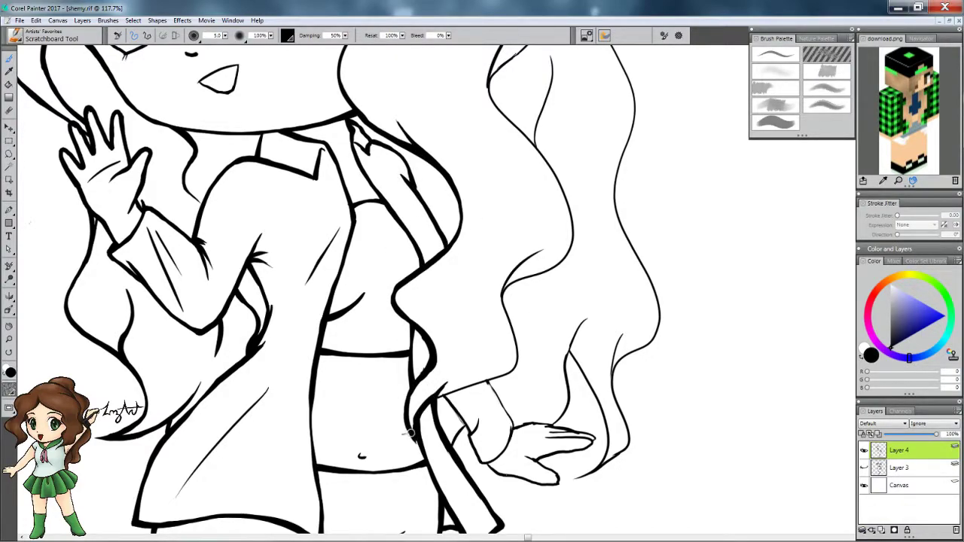
Thicken the long hair's lower waves, the lowered arm's sleeve and the hand outline.
{"action": "left_click_drag", "start_coordinate": [514, 332], "coordinate": [435, 403]}
{"action": "left_click_drag", "start_coordinate": [519, 263], "coordinate": [506, 343]}
{"action": "left_click_drag", "start_coordinate": [561, 180], "coordinate": [503, 310]}
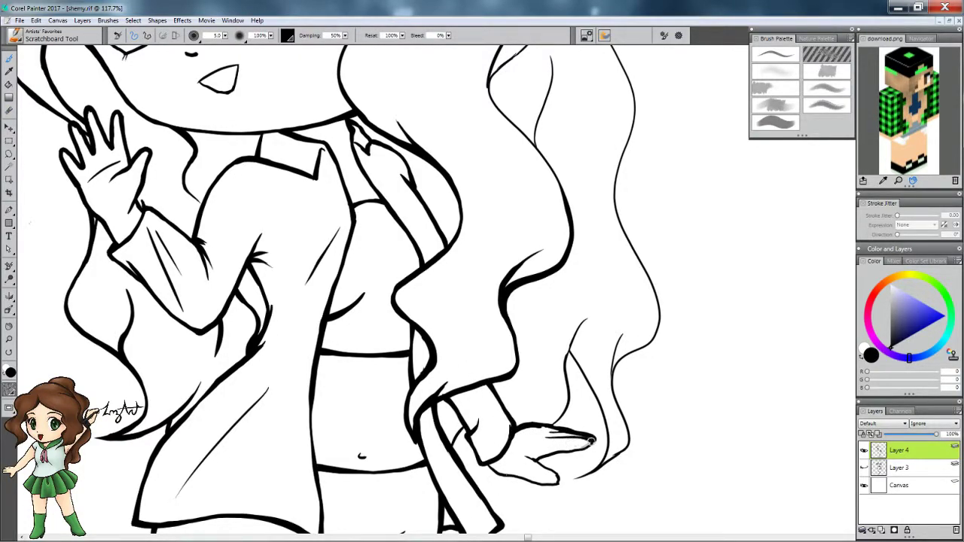
{"action": "left_click_drag", "start_coordinate": [486, 466], "coordinate": [544, 468]}
Thicken the pointed hair tips behind the lowered hand.
{"action": "left_click_drag", "start_coordinate": [580, 322], "coordinate": [550, 425]}
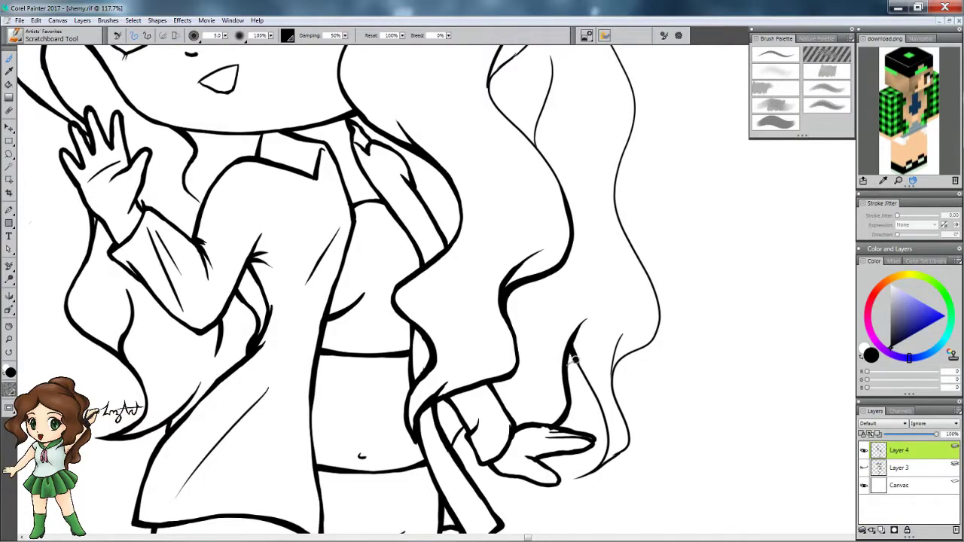
{"action": "left_click_drag", "start_coordinate": [564, 339], "coordinate": [594, 474]}
{"action": "mouse_move", "coordinate": [617, 339]}
{"action": "left_mouse_down"}
{"action": "mouse_move", "coordinate": [609, 459]}
{"action": "mouse_move", "coordinate": [591, 478]}
{"action": "left_mouse_up"}
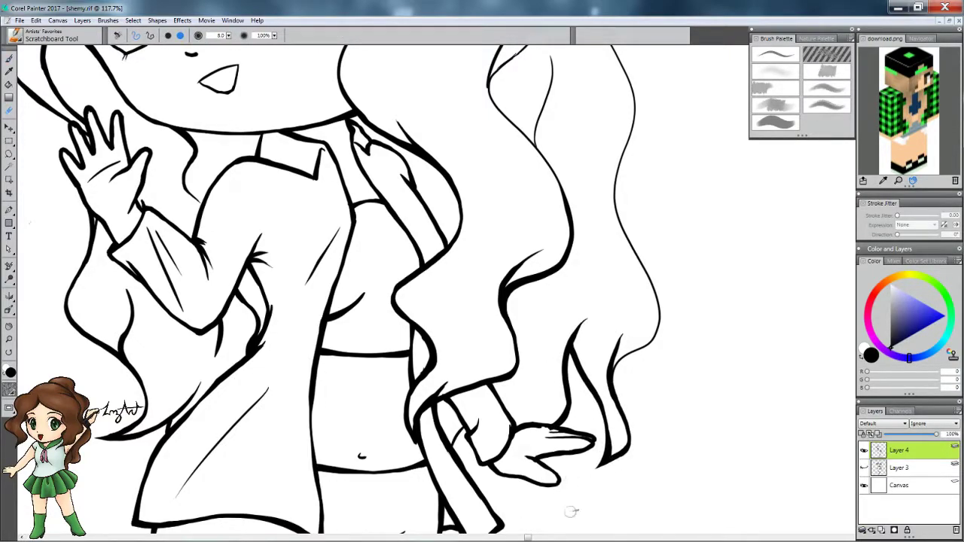
Thicken the long hair's outer outline, its inner wavy locks and the small curl beside them.
{"action": "left_click_drag", "start_coordinate": [638, 255], "coordinate": [612, 374]}
{"action": "scroll", "coordinate": [361, 325], "scroll_direction": "up", "scroll_amount": 5}
{"action": "mouse_move", "coordinate": [561, 185]}
{"action": "left_mouse_down"}
{"action": "mouse_move", "coordinate": [543, 332]}
{"action": "mouse_move", "coordinate": [490, 264]}
{"action": "mouse_move", "coordinate": [557, 380]}
{"action": "left_mouse_up"}
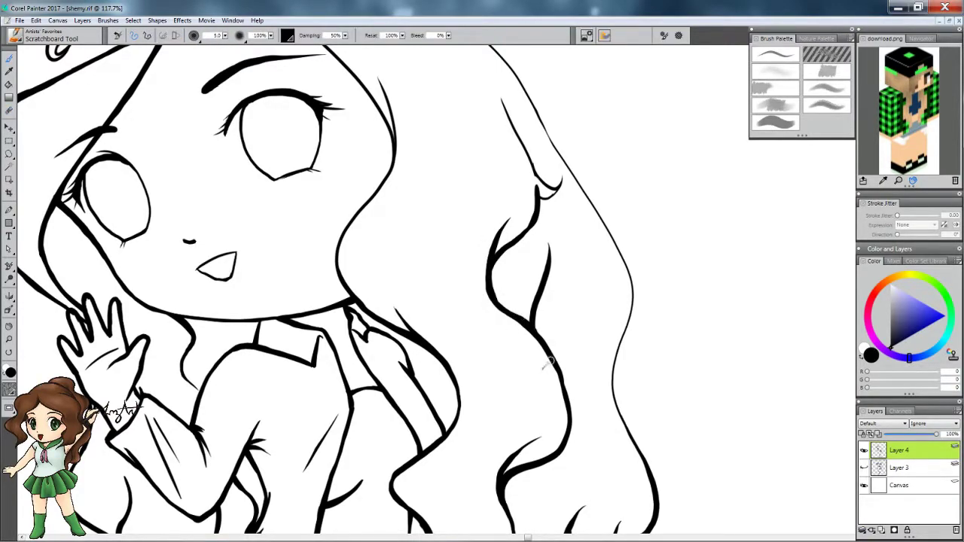
{"action": "left_click_drag", "start_coordinate": [509, 132], "coordinate": [538, 189]}
{"action": "left_click_drag", "start_coordinate": [527, 92], "coordinate": [618, 360]}
{"action": "key", "text": "ctrl+z"}
{"action": "left_click_drag", "start_coordinate": [518, 86], "coordinate": [614, 403]}
Thicken the hair edge beside the face and the cap's lower rim.
{"action": "scroll", "coordinate": [616, 410], "scroll_direction": "up", "scroll_amount": 5}
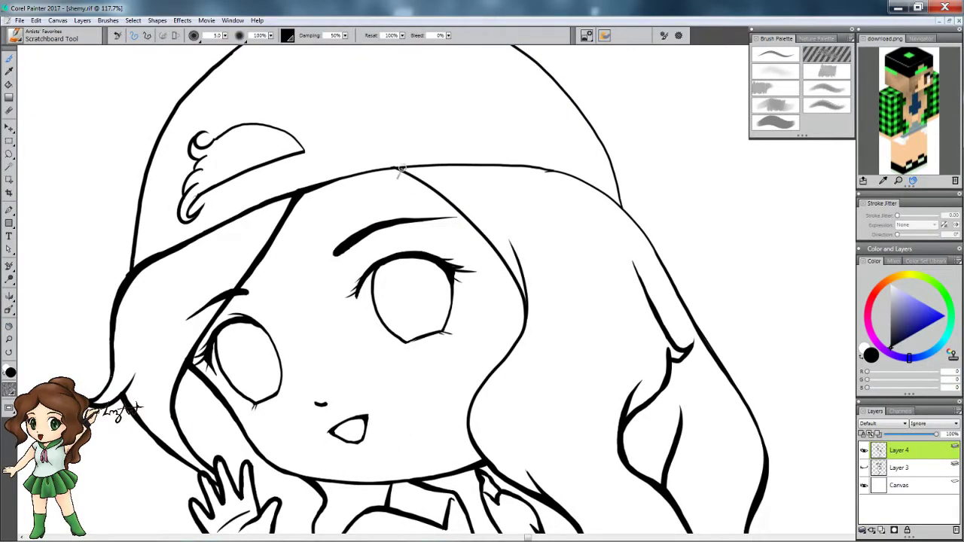
{"action": "left_click_drag", "start_coordinate": [510, 243], "coordinate": [468, 415]}
{"action": "mouse_move", "coordinate": [332, 184]}
{"action": "left_mouse_down"}
{"action": "mouse_move", "coordinate": [577, 177]}
{"action": "mouse_move", "coordinate": [655, 255]}
{"action": "left_mouse_up"}
Thicken both sides of the cap's crown outline and the upper curve of the cap's opening.
{"action": "scroll", "coordinate": [359, 383], "scroll_direction": "up", "scroll_amount": 5}
{"action": "left_click_drag", "start_coordinate": [449, 147], "coordinate": [654, 345]}
{"action": "left_click_drag", "start_coordinate": [200, 226], "coordinate": [160, 392]}
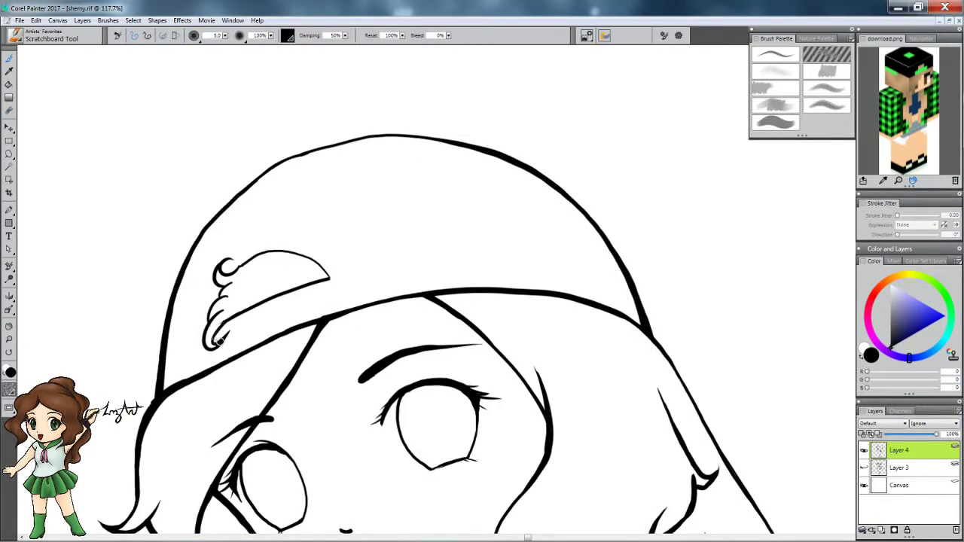
{"action": "left_click_drag", "start_coordinate": [274, 252], "coordinate": [306, 259]}
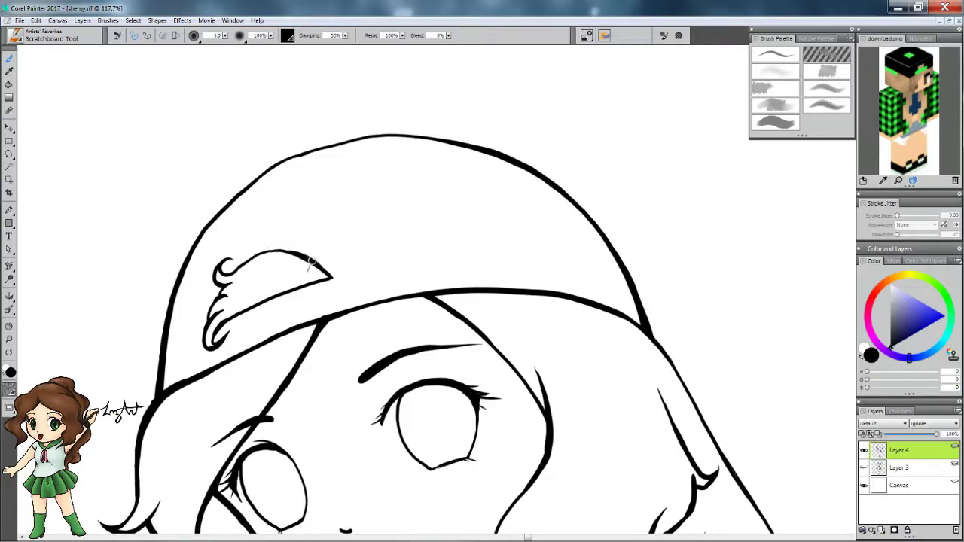
Replace the hidden sketch layer with a new layer below the locked line art, and choose skin swatch 65 from the color set.
{"action": "key", "text": "ctrl+0"}
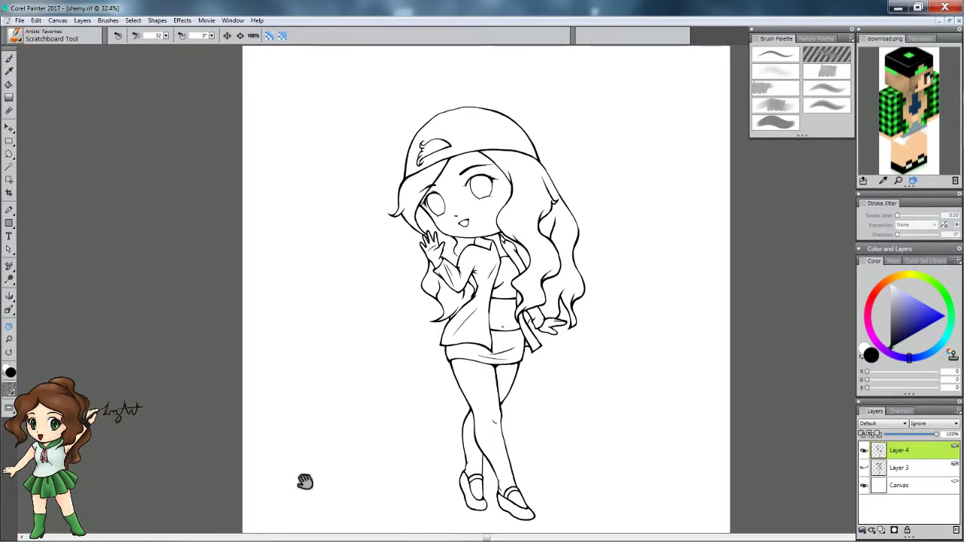
{"action": "key", "text": "ctrl+shift+n"}
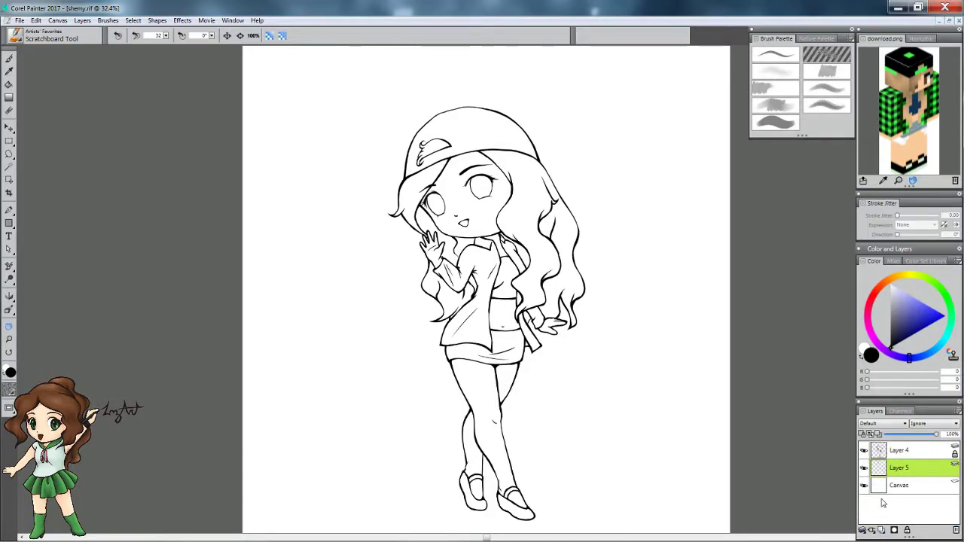
{"action": "left_click", "coordinate": [923, 260]}
{"action": "scroll", "coordinate": [903, 323], "scroll_direction": "down", "scroll_amount": 10}
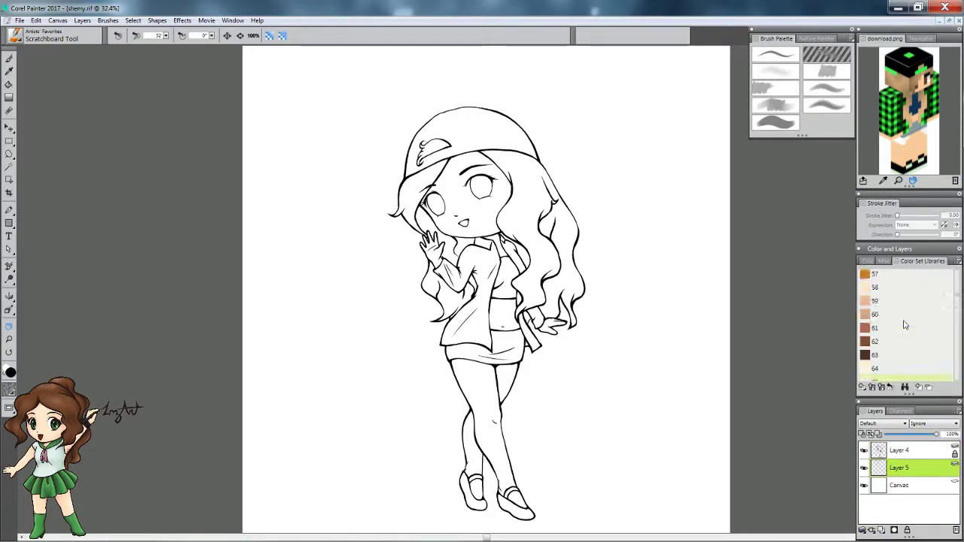
{"action": "left_click", "coordinate": [889, 309]}
Fill the face, neck, midriff and both hands with skin swatch 65.
{"action": "key", "text": "b"}
{"action": "scroll", "coordinate": [355, 319], "scroll_direction": "up", "scroll_amount": 5}
{"action": "mouse_move", "coordinate": [442, 139]}
{"action": "left_mouse_down"}
{"action": "mouse_move", "coordinate": [497, 226]}
{"action": "mouse_move", "coordinate": [313, 194]}
{"action": "mouse_move", "coordinate": [492, 321]}
{"action": "mouse_move", "coordinate": [487, 310]}
{"action": "mouse_move", "coordinate": [489, 406]}
{"action": "left_mouse_up"}
{"action": "scroll", "coordinate": [489, 407], "scroll_direction": "down", "scroll_amount": 5}
{"action": "mouse_move", "coordinate": [467, 331]}
{"action": "left_mouse_down"}
{"action": "mouse_move", "coordinate": [451, 407]}
{"action": "mouse_move", "coordinate": [429, 437]}
{"action": "left_mouse_up"}
{"action": "mouse_move", "coordinate": [267, 161]}
{"action": "left_mouse_down"}
{"action": "mouse_move", "coordinate": [260, 204]}
{"action": "mouse_move", "coordinate": [301, 241]}
{"action": "mouse_move", "coordinate": [257, 202]}
{"action": "left_mouse_up"}
{"action": "mouse_move", "coordinate": [625, 397]}
{"action": "left_mouse_down"}
{"action": "mouse_move", "coordinate": [572, 410]}
{"action": "mouse_move", "coordinate": [587, 423]}
{"action": "left_mouse_up"}
Fill both legs down to the shoes with skin swatch 65, using a larger brush.
{"action": "scroll", "coordinate": [536, 404], "scroll_direction": "down", "scroll_amount": 5}
{"action": "key", "text": "bracketright"}
{"action": "key", "text": "bracketright"}
{"action": "key", "text": "bracketright"}
{"action": "mouse_move", "coordinate": [348, 309]}
{"action": "left_mouse_down"}
{"action": "mouse_move", "coordinate": [391, 384]}
{"action": "mouse_move", "coordinate": [414, 489]}
{"action": "mouse_move", "coordinate": [471, 309]}
{"action": "mouse_move", "coordinate": [452, 225]}
{"action": "mouse_move", "coordinate": [377, 226]}
{"action": "left_mouse_up"}
{"action": "scroll", "coordinate": [377, 226], "scroll_direction": "down", "scroll_amount": 5}
{"action": "mouse_move", "coordinate": [361, 286]}
{"action": "left_mouse_down"}
{"action": "mouse_move", "coordinate": [422, 226]}
{"action": "mouse_move", "coordinate": [426, 170]}
{"action": "mouse_move", "coordinate": [459, 331]}
{"action": "mouse_move", "coordinate": [385, 220]}
{"action": "mouse_move", "coordinate": [444, 286]}
{"action": "left_mouse_up"}
{"action": "key", "text": "ctrl+z"}
{"action": "key", "text": "ctrl+0"}
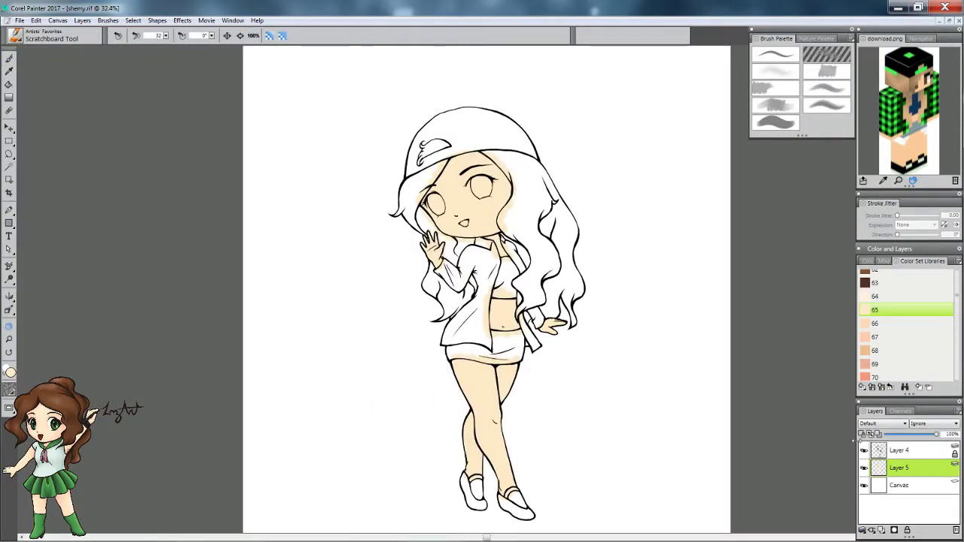
Shade the legs with Digital Airbrush 2 using swatches 66, 67 and 69, adding highlights with swatch 64 and transparency preserved.
{"action": "left_click", "coordinate": [903, 323]}
{"action": "key", "text": "b"}
{"action": "left_click_drag", "start_coordinate": [387, 327], "coordinate": [531, 467]}
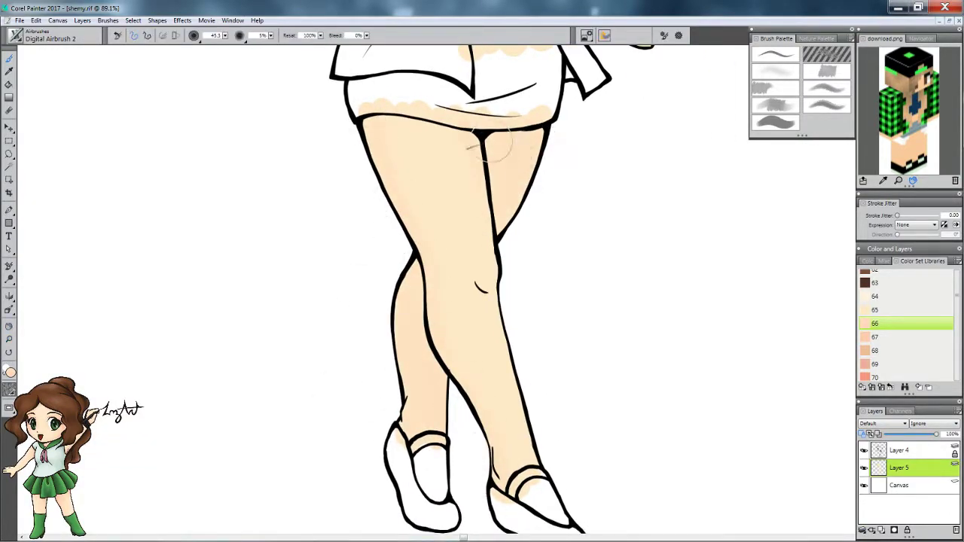
{"action": "left_click", "coordinate": [386, 234], "text": "alt"}
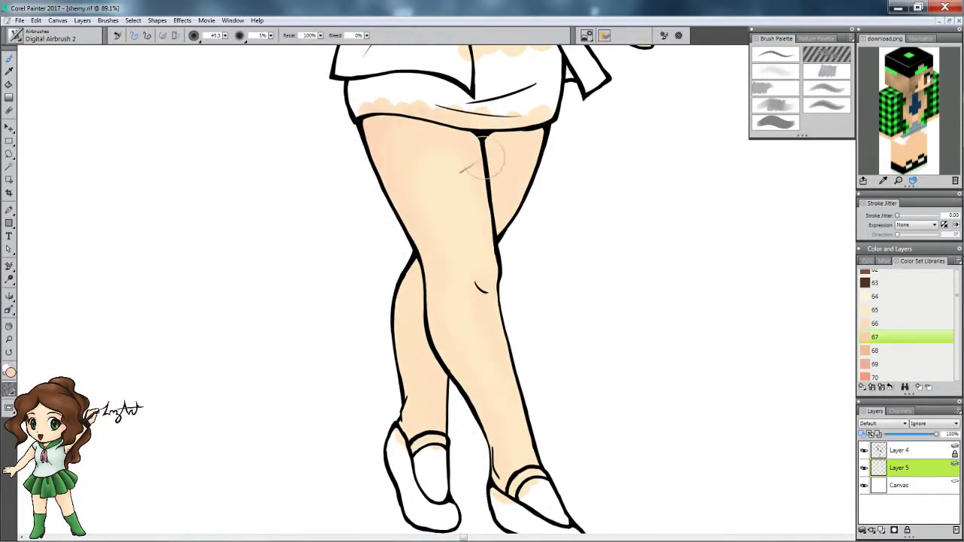
{"action": "left_click", "coordinate": [414, 428], "text": "alt"}
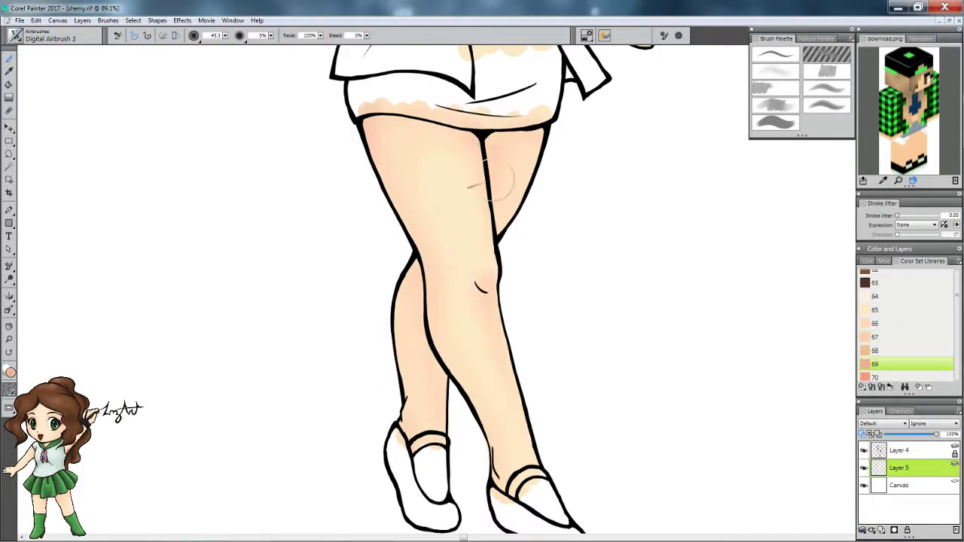
{"action": "left_click", "coordinate": [452, 169], "text": "alt"}
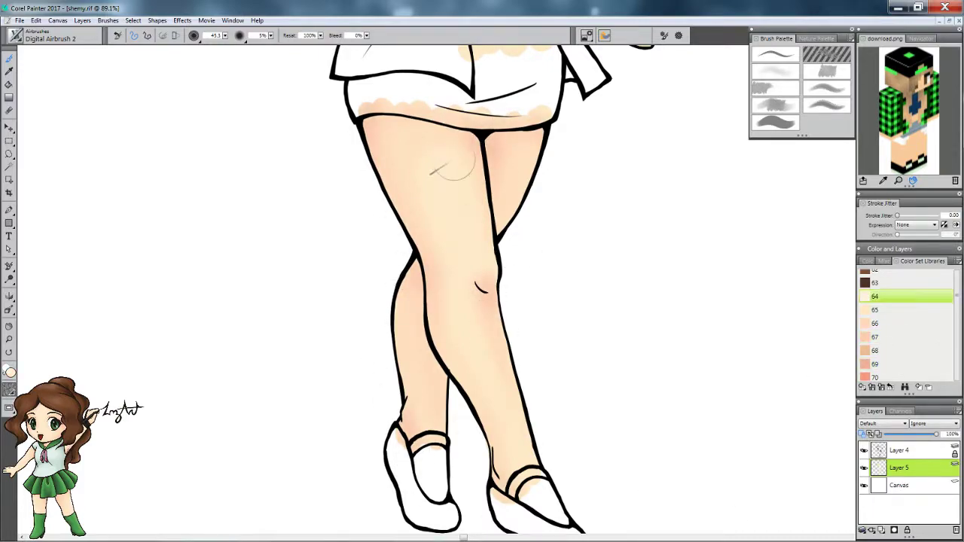
{"action": "left_click", "coordinate": [479, 460], "text": "alt"}
Shade the midriff and both hands with the airbrush at size 34.3, using swatches 66, 67, 69 and 64.
{"action": "scroll", "coordinate": [474, 377], "scroll_direction": "up", "scroll_amount": 5}
{"action": "key", "text": "bracketleft"}
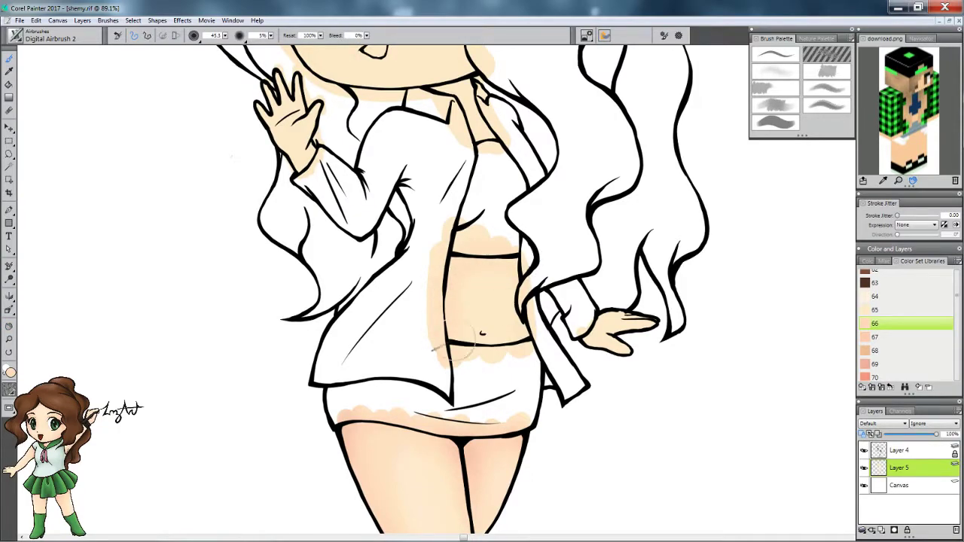
{"action": "left_click", "coordinate": [447, 320], "text": "alt"}
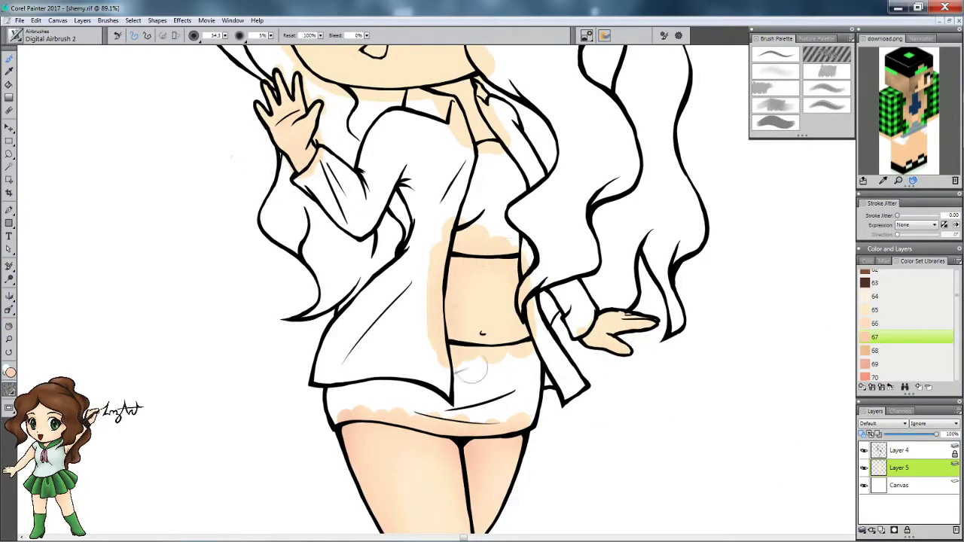
{"action": "left_click", "coordinate": [297, 156], "text": "alt"}
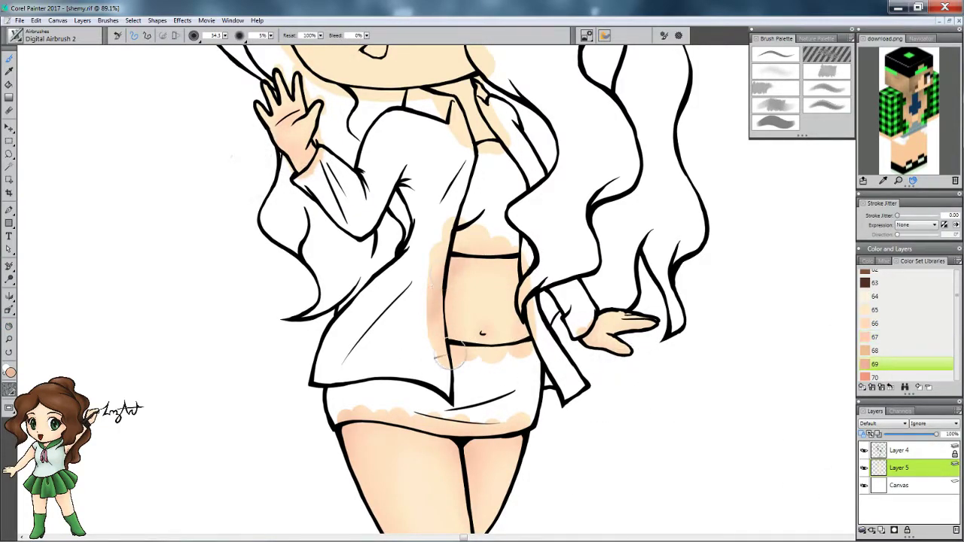
{"action": "left_click", "coordinate": [568, 397], "text": "alt"}
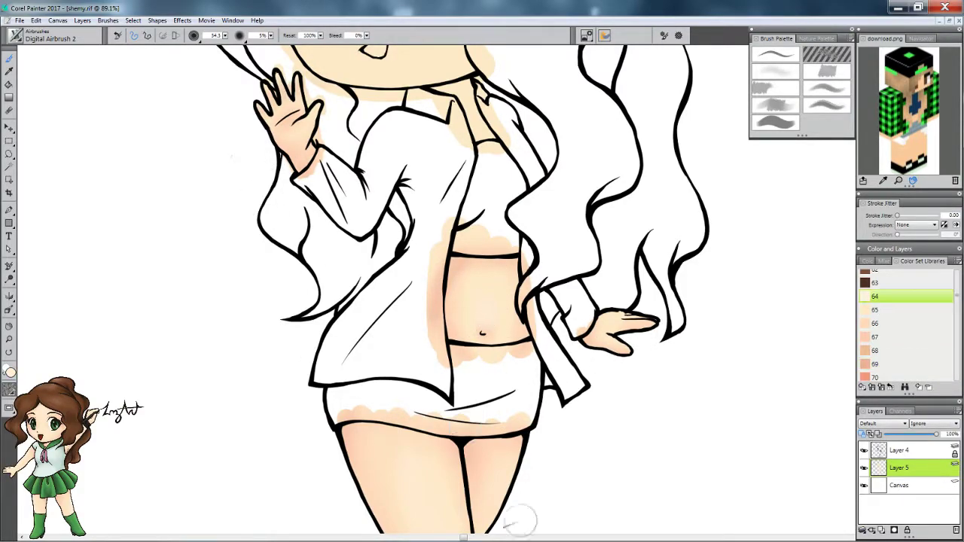
Shade the face and neck with the airbrush at size 44.3, using swatches 66, 67, 69 and 64.
{"action": "scroll", "coordinate": [312, 113], "scroll_direction": "up", "scroll_amount": 5}
{"action": "left_click", "coordinate": [248, 385], "text": "alt"}
{"action": "key", "text": "bracketright"}
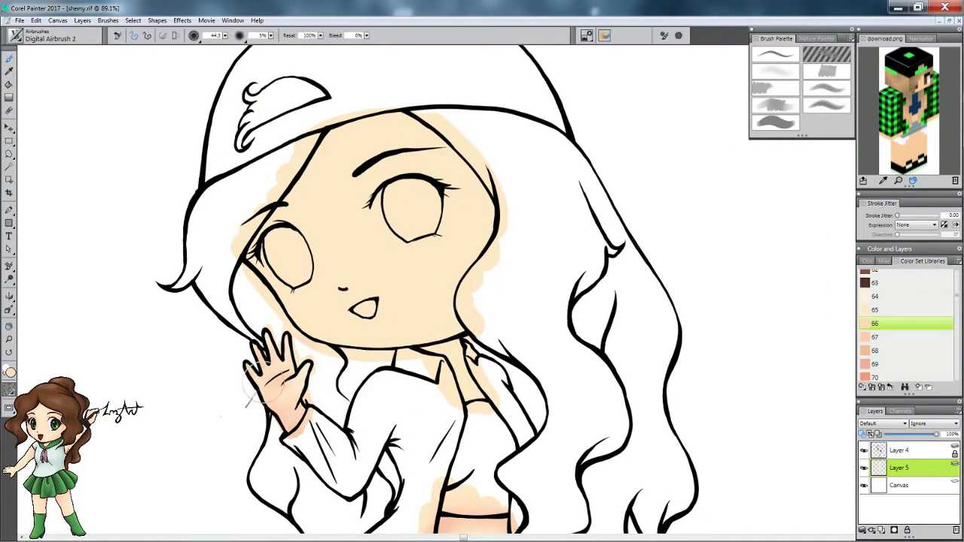
{"action": "mouse_move", "coordinate": [286, 265]}
{"action": "left_mouse_down"}
{"action": "mouse_move", "coordinate": [432, 186]}
{"action": "mouse_move", "coordinate": [418, 230]}
{"action": "mouse_move", "coordinate": [428, 176]}
{"action": "mouse_move", "coordinate": [273, 241]}
{"action": "left_mouse_up"}
{"action": "left_click", "coordinate": [312, 265], "text": "alt"}
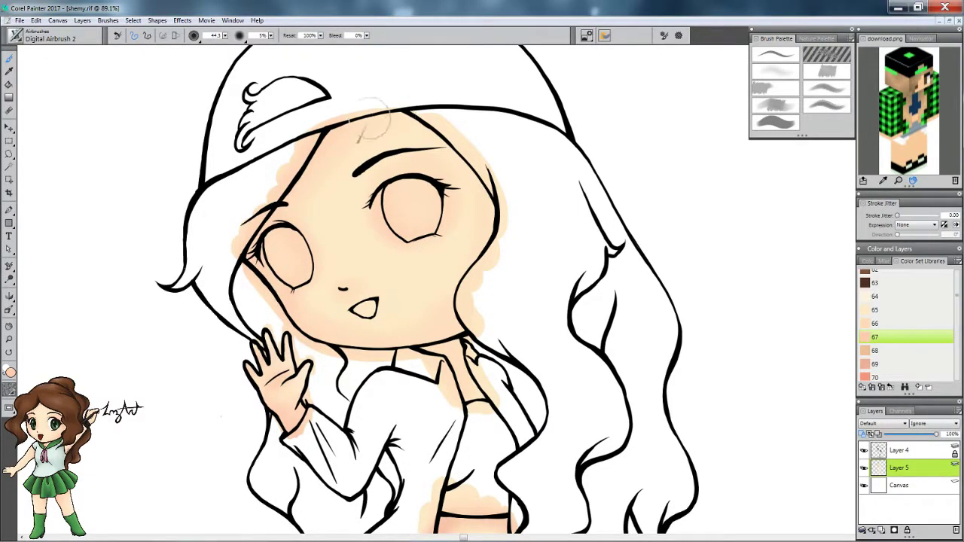
{"action": "left_click", "coordinate": [471, 429], "text": "alt"}
{"action": "left_click", "coordinate": [461, 218], "text": "alt"}
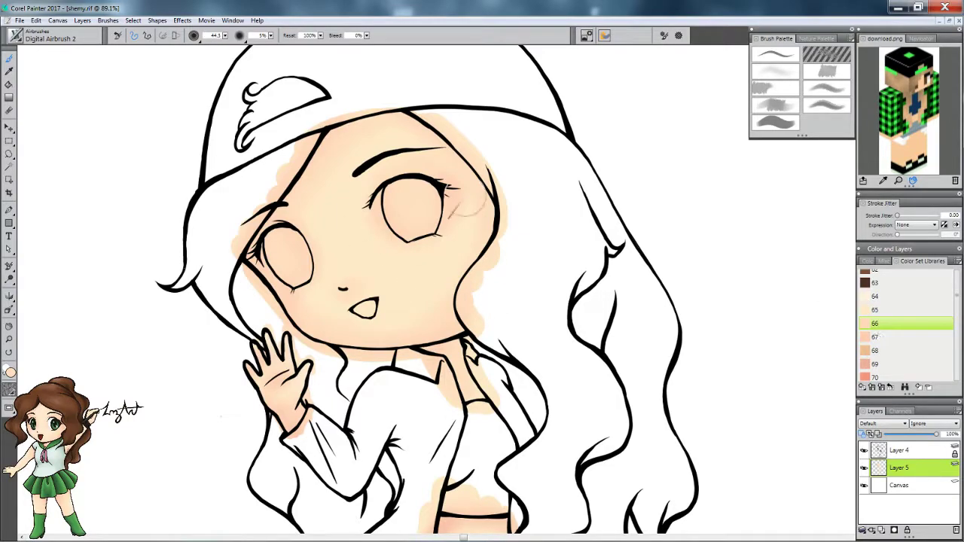
{"action": "left_click", "coordinate": [896, 364]}
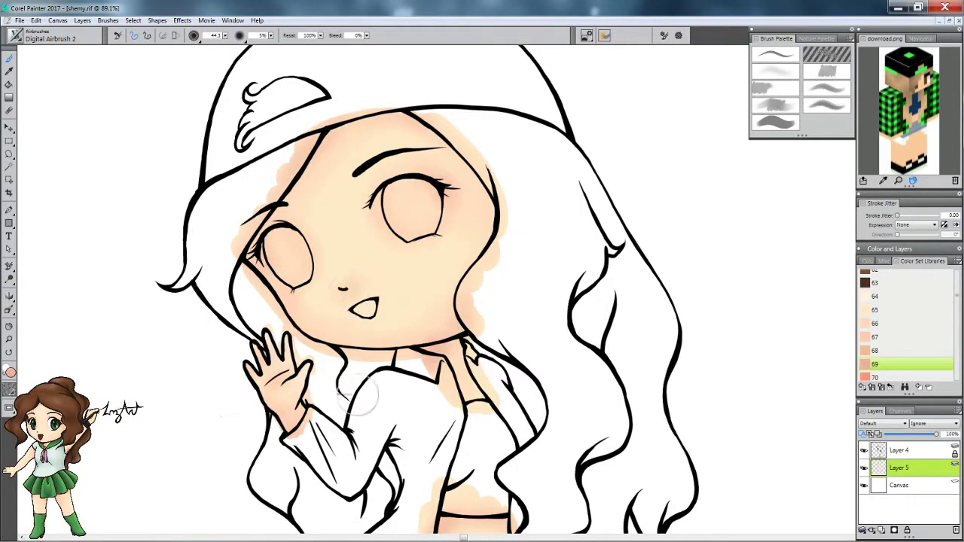
{"action": "left_click", "coordinate": [444, 282], "text": "alt"}
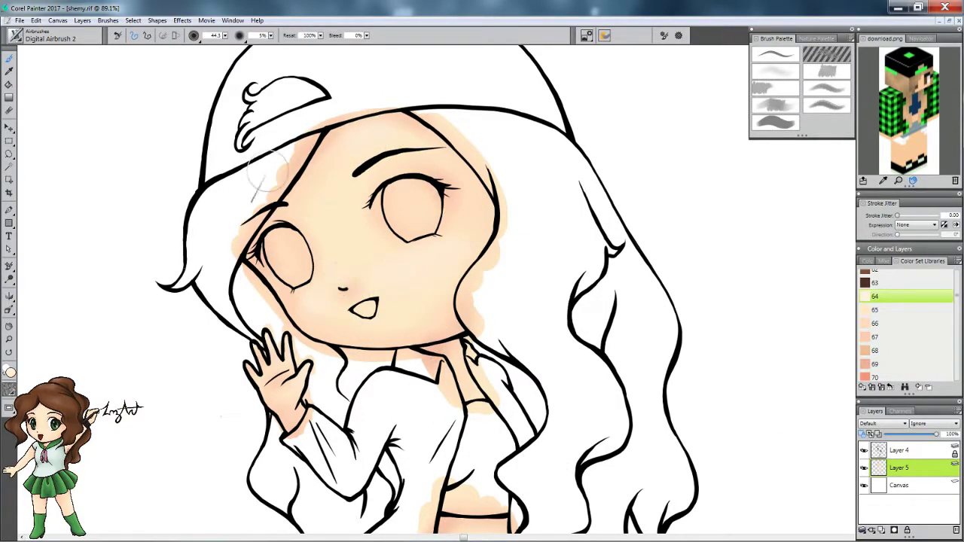
Add a new layer above the skin layer and fill the crop top with dark blue.
{"action": "left_click", "coordinate": [881, 530]}
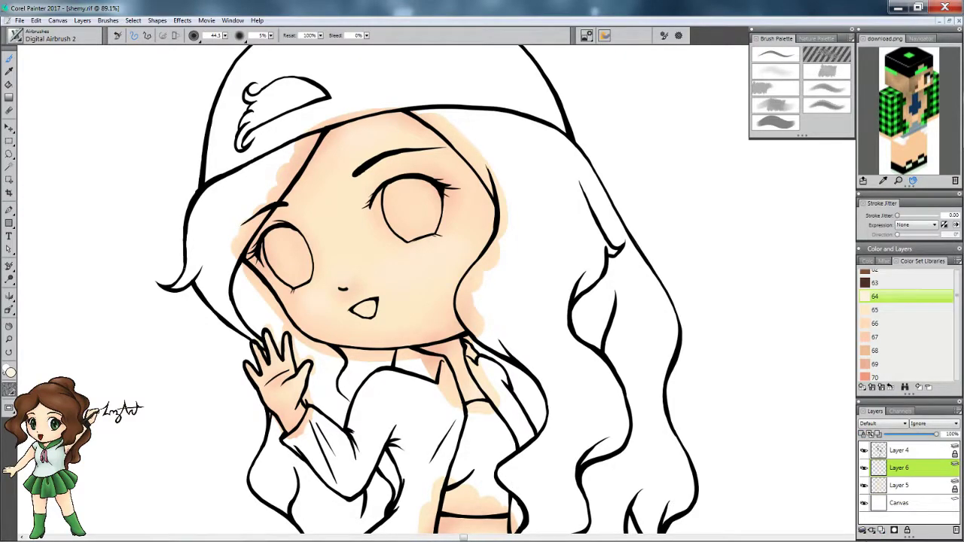
{"action": "mouse_move", "coordinate": [410, 275]}
{"action": "left_mouse_down"}
{"action": "mouse_move", "coordinate": [366, 376]}
{"action": "mouse_move", "coordinate": [426, 367]}
{"action": "mouse_move", "coordinate": [433, 286]}
{"action": "left_mouse_up"}
{"action": "key", "text": "b"}
{"action": "left_click", "coordinate": [874, 260]}
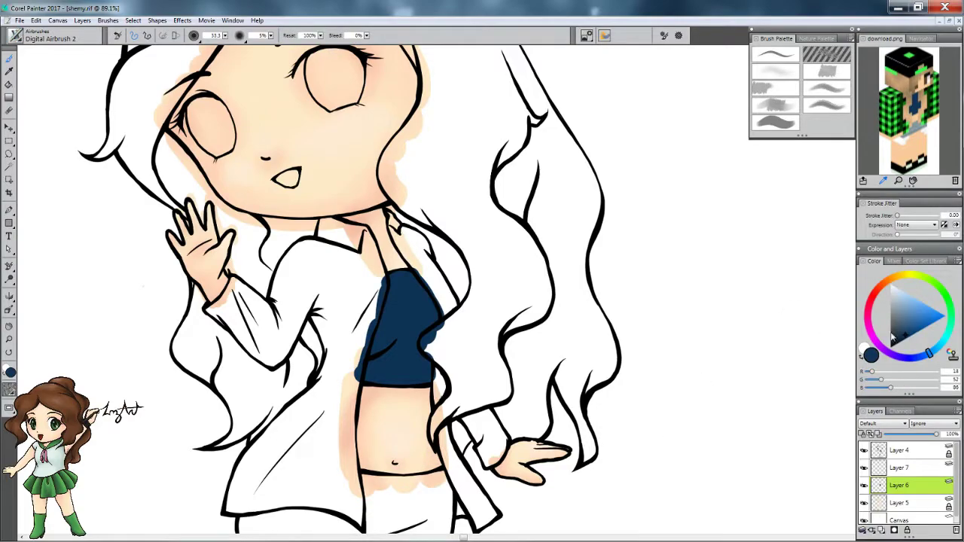
Airbrush darker navy shadows and lighter blue highlights onto the crop top.
{"action": "left_click", "coordinate": [384, 350], "text": "alt"}
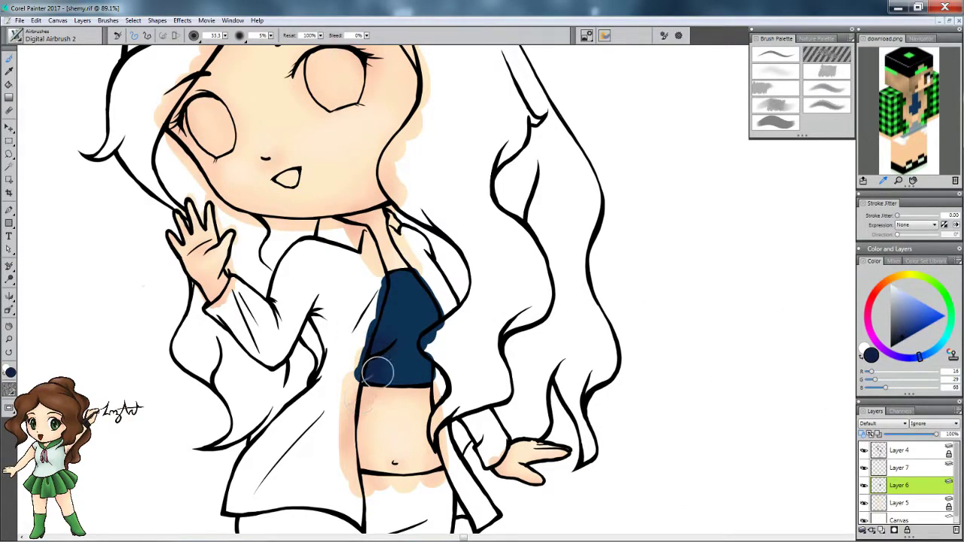
{"action": "left_click", "coordinate": [926, 353]}
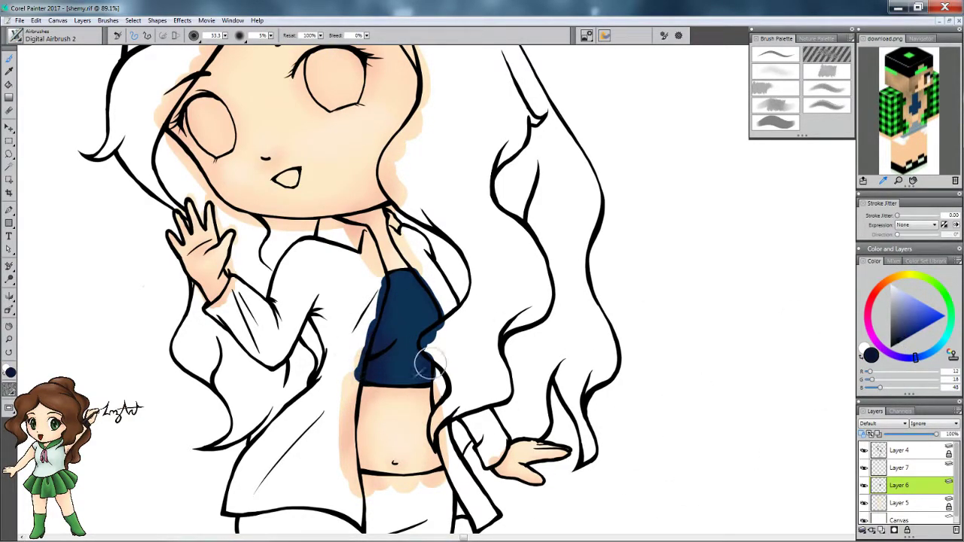
{"action": "left_click", "coordinate": [910, 345]}
{"action": "left_click", "coordinate": [907, 331]}
{"action": "mouse_move", "coordinate": [399, 322]}
{"action": "left_mouse_down"}
{"action": "mouse_move", "coordinate": [394, 294]}
{"action": "mouse_move", "coordinate": [408, 280]}
{"action": "mouse_move", "coordinate": [410, 370]}
{"action": "mouse_move", "coordinate": [391, 312]}
{"action": "mouse_move", "coordinate": [398, 280]}
{"action": "mouse_move", "coordinate": [370, 366]}
{"action": "mouse_move", "coordinate": [411, 352]}
{"action": "left_mouse_up"}
{"action": "left_click", "coordinate": [385, 306], "text": "alt"}
{"action": "left_click", "coordinate": [373, 368], "text": "alt"}
{"action": "left_click_drag", "start_coordinate": [406, 290], "coordinate": [418, 316]}
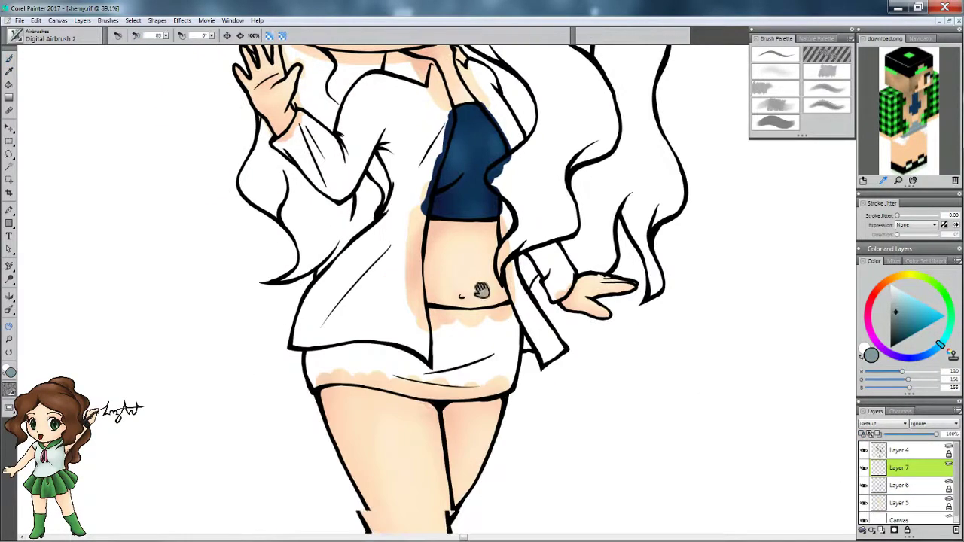
Fill the skirt with a flat grey-blue on the layer above the crop top's layer.
{"action": "left_click_drag", "start_coordinate": [399, 312], "coordinate": [482, 317]}
{"action": "mouse_move", "coordinate": [399, 314]}
{"action": "left_mouse_down"}
{"action": "mouse_move", "coordinate": [506, 343]}
{"action": "mouse_move", "coordinate": [318, 370]}
{"action": "mouse_move", "coordinate": [421, 388]}
{"action": "left_mouse_up"}
{"action": "left_click", "coordinate": [376, 362], "text": "alt"}
{"action": "key", "text": "b"}
Airbrush dark slate-blue shadows along the skirt's folds, lower hem and jacket edge.
{"action": "left_click", "coordinate": [489, 380], "text": "alt"}
{"action": "left_click", "coordinate": [900, 328]}
{"action": "left_click_drag", "start_coordinate": [496, 358], "coordinate": [419, 370]}
{"action": "mouse_move", "coordinate": [339, 352]}
{"action": "left_mouse_down"}
{"action": "mouse_move", "coordinate": [331, 381]}
{"action": "mouse_move", "coordinate": [369, 366]}
{"action": "mouse_move", "coordinate": [425, 367]}
{"action": "left_mouse_up"}
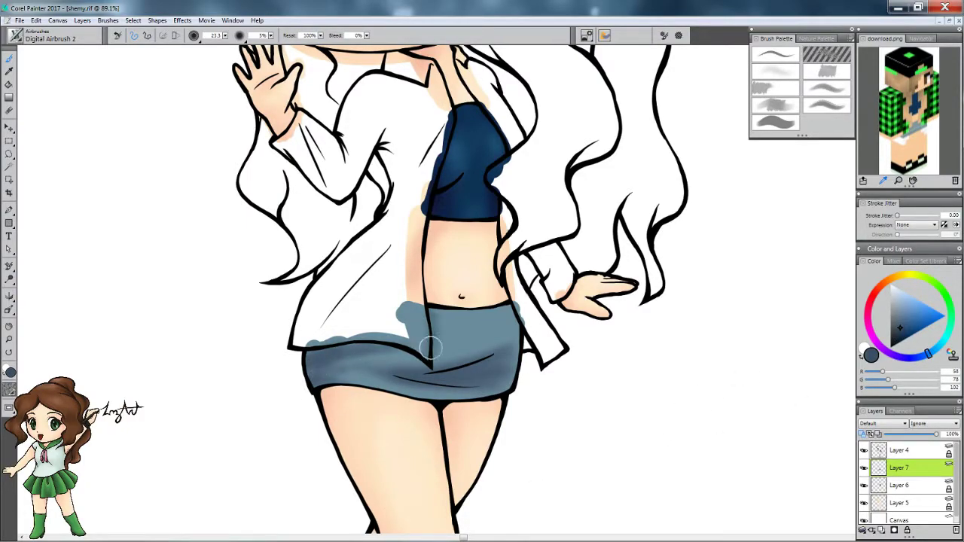
Airbrush lighter grey-blue highlights across the skirt and refine the mid-tones around its folds.
{"action": "left_click", "coordinate": [502, 338], "text": "alt"}
{"action": "left_click", "coordinate": [902, 309]}
{"action": "mouse_move", "coordinate": [440, 335]}
{"action": "left_mouse_down"}
{"action": "mouse_move", "coordinate": [482, 320]}
{"action": "mouse_move", "coordinate": [516, 354]}
{"action": "mouse_move", "coordinate": [436, 365]}
{"action": "left_mouse_up"}
{"action": "left_click_drag", "start_coordinate": [376, 350], "coordinate": [321, 371]}
{"action": "left_click_drag", "start_coordinate": [473, 375], "coordinate": [508, 374]}
{"action": "left_click", "coordinate": [467, 354], "text": "alt"}
{"action": "left_click_drag", "start_coordinate": [497, 335], "coordinate": [419, 368]}
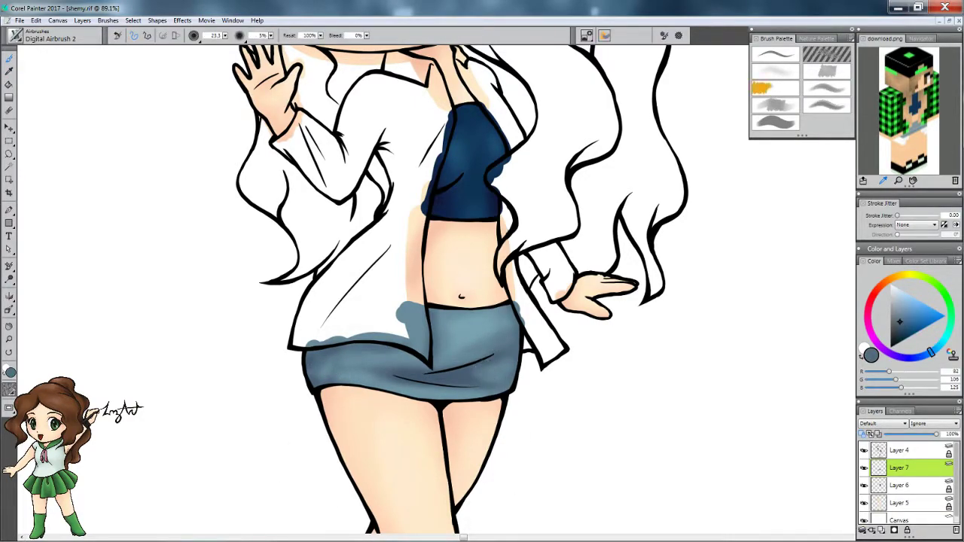
{"action": "left_click", "coordinate": [419, 344], "text": "alt"}
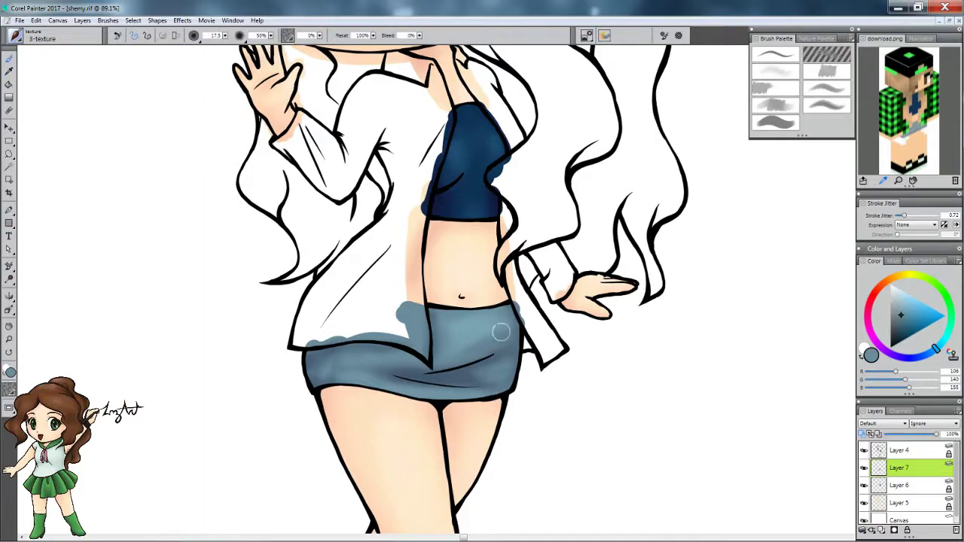
Blend the shading of the skirt and the crop top with the Coarse Smear blender at size 20.8.
{"action": "left_click", "coordinate": [776, 71]}
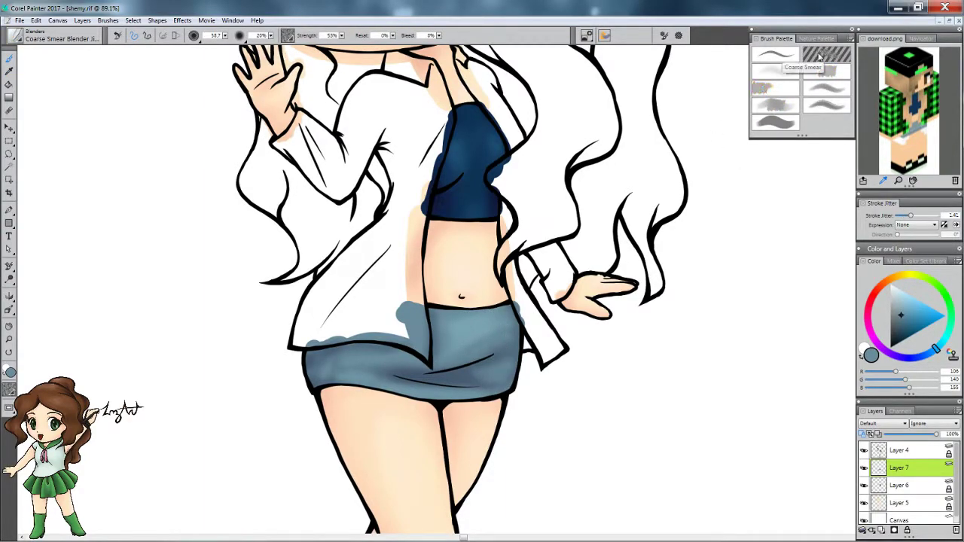
{"action": "key", "text": "bracketleft"}
{"action": "key", "text": "bracketleft"}
{"action": "key", "text": "bracketleft"}
{"action": "key", "text": "bracketleft"}
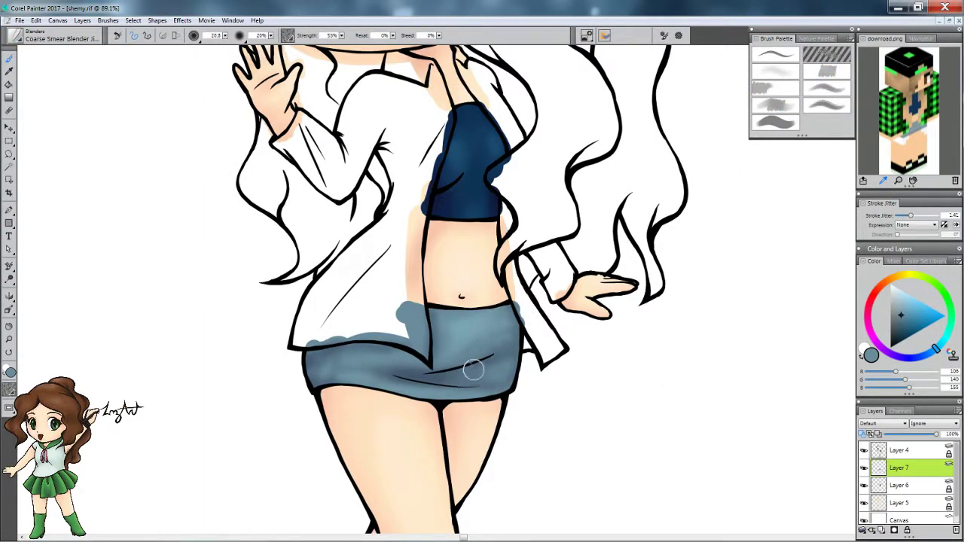
{"action": "left_click_drag", "start_coordinate": [435, 316], "coordinate": [450, 352]}
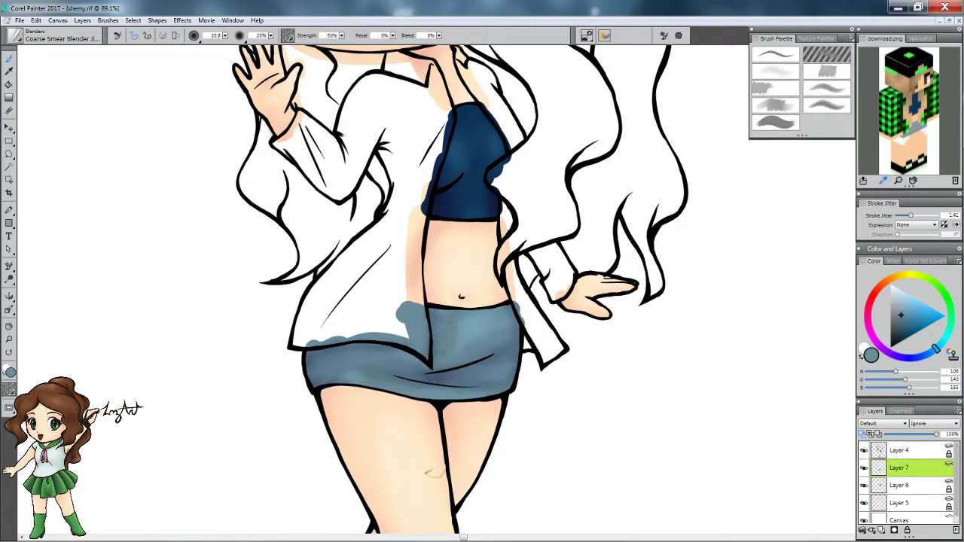
{"action": "left_click", "coordinate": [903, 485]}
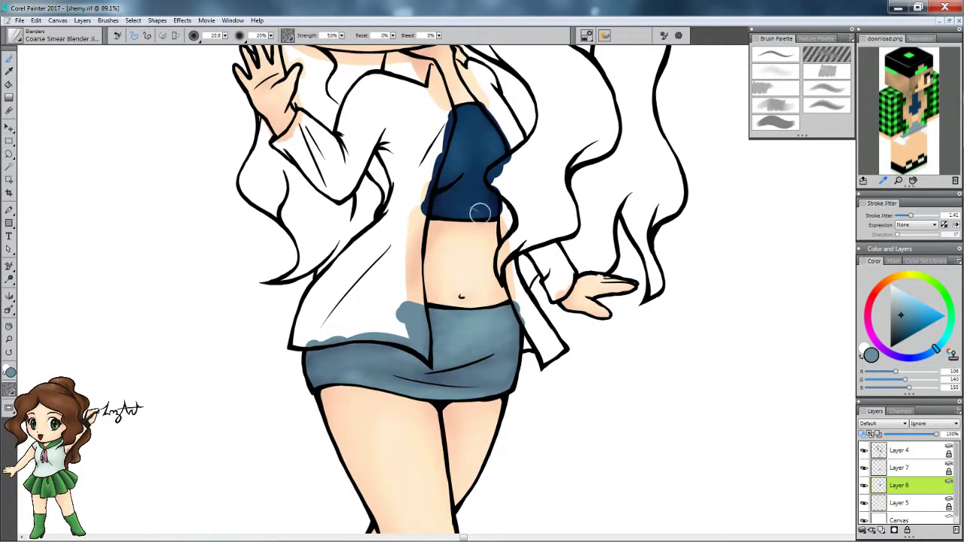
Create a new layer below the line art and fill both shoes with a flat grey-blue sampled from the skirt.
{"action": "key", "text": "ctrl+shift+n"}
{"action": "scroll", "coordinate": [355, 447], "scroll_direction": "up", "scroll_amount": 3}
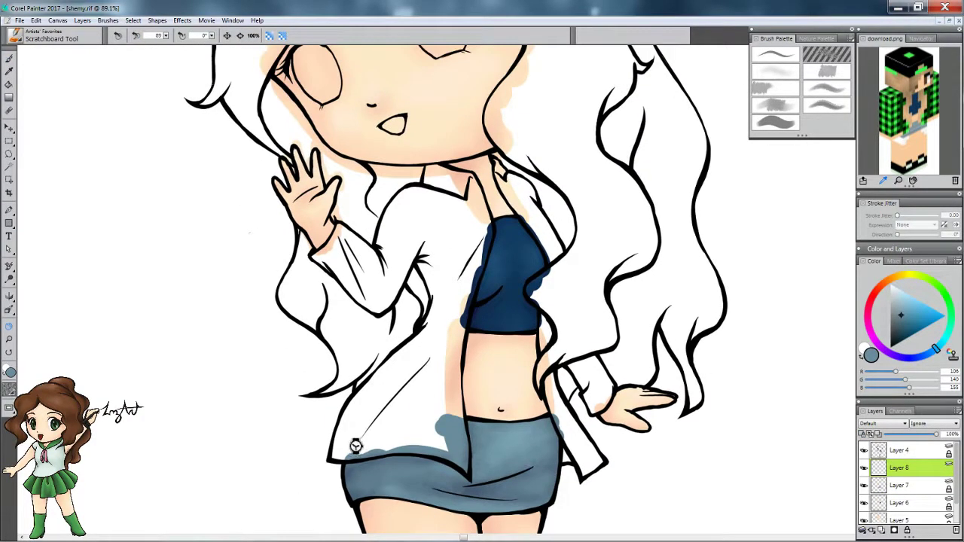
{"action": "key", "text": "b"}
{"action": "left_click", "coordinate": [914, 164]}
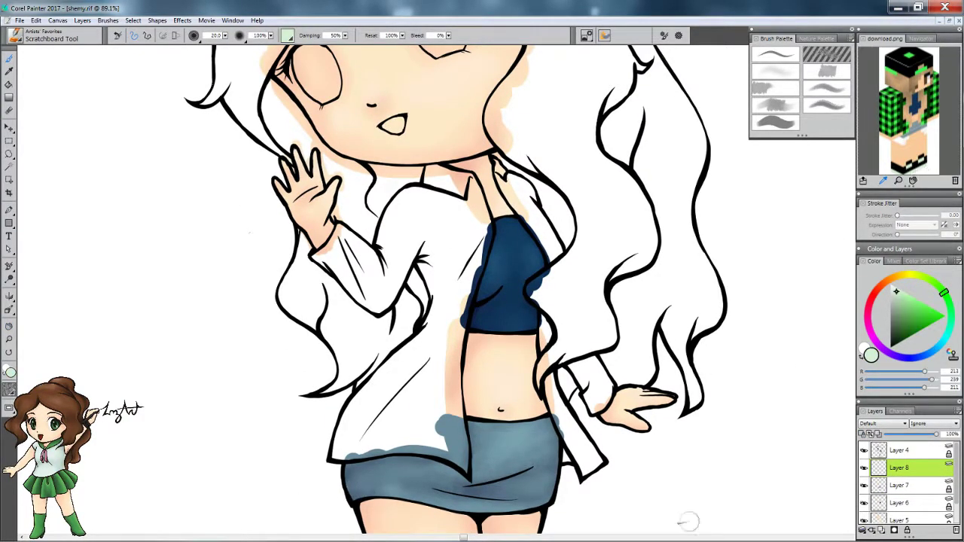
{"action": "scroll", "coordinate": [430, 423], "scroll_direction": "down", "scroll_amount": 5}
{"action": "key", "text": "b"}
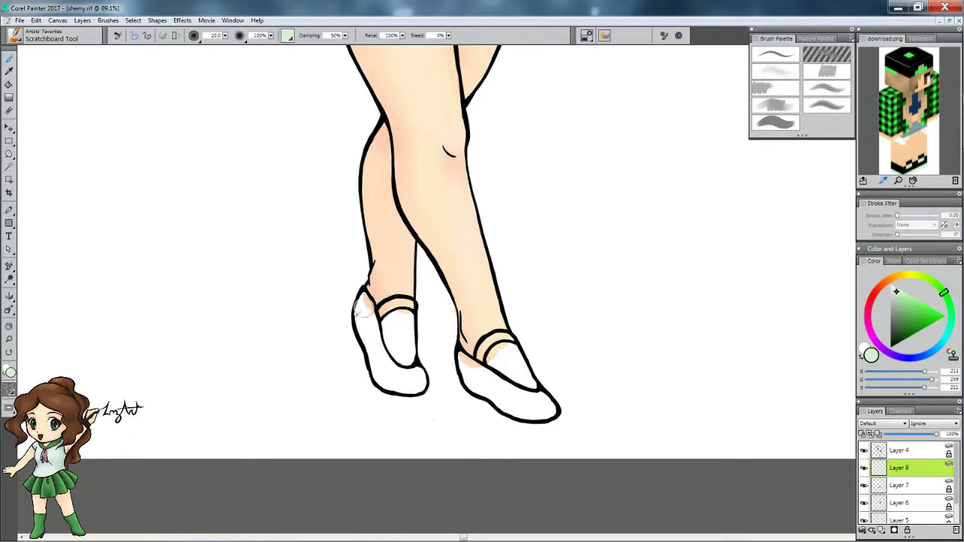
{"action": "scroll", "coordinate": [364, 309], "scroll_direction": "up", "scroll_amount": 5}
{"action": "left_click", "coordinate": [409, 338], "text": "alt"}
{"action": "scroll", "coordinate": [408, 339], "scroll_direction": "down", "scroll_amount": 5}
{"action": "mouse_move", "coordinate": [385, 286]}
{"action": "left_mouse_down"}
{"action": "mouse_move", "coordinate": [430, 282]}
{"action": "mouse_move", "coordinate": [421, 354]}
{"action": "mouse_move", "coordinate": [444, 370]}
{"action": "left_mouse_up"}
{"action": "mouse_move", "coordinate": [519, 316]}
{"action": "left_mouse_down"}
{"action": "mouse_move", "coordinate": [564, 386]}
{"action": "mouse_move", "coordinate": [485, 331]}
{"action": "mouse_move", "coordinate": [493, 360]}
{"action": "left_mouse_up"}
Airbrush darker and lighter grey-blue shading onto both shoes, and blend it with the Coarse Smear blender.
{"action": "scroll", "coordinate": [405, 493], "scroll_direction": "up", "scroll_amount": 5}
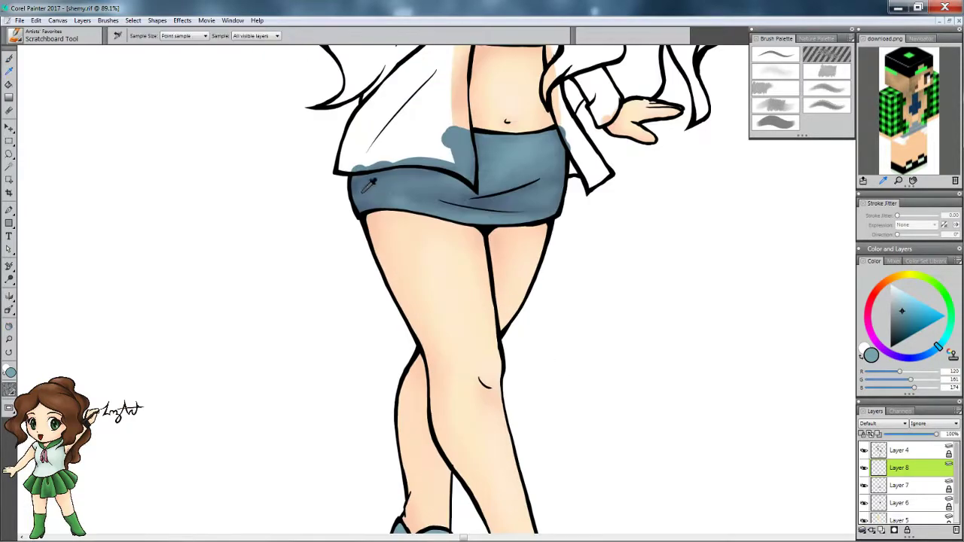
{"action": "left_click", "coordinate": [410, 189], "text": "alt"}
{"action": "scroll", "coordinate": [421, 459], "scroll_direction": "down", "scroll_amount": 5}
{"action": "left_click", "coordinate": [776, 71]}
{"action": "mouse_move", "coordinate": [368, 302]}
{"action": "left_mouse_down"}
{"action": "mouse_move", "coordinate": [436, 369]}
{"action": "mouse_move", "coordinate": [402, 374]}
{"action": "mouse_move", "coordinate": [401, 295]}
{"action": "mouse_move", "coordinate": [392, 316]}
{"action": "mouse_move", "coordinate": [421, 305]}
{"action": "mouse_move", "coordinate": [402, 329]}
{"action": "mouse_move", "coordinate": [434, 353]}
{"action": "mouse_move", "coordinate": [411, 335]}
{"action": "left_mouse_up"}
{"action": "left_click", "coordinate": [397, 317], "text": "alt"}
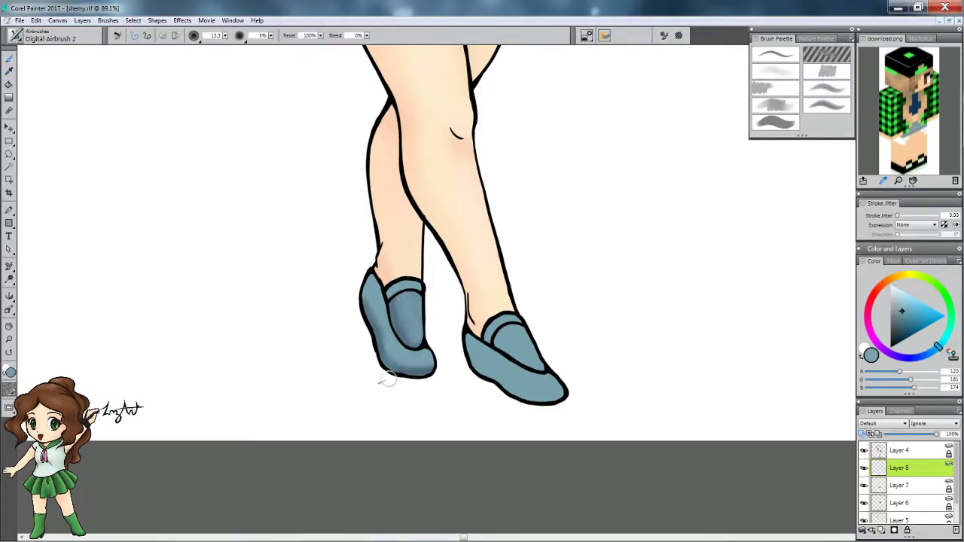
{"action": "left_click", "coordinate": [411, 335], "text": "alt"}
{"action": "left_click", "coordinate": [418, 377], "text": "alt"}
{"action": "left_click", "coordinate": [420, 372], "text": "alt"}
{"action": "left_click", "coordinate": [775, 88]}
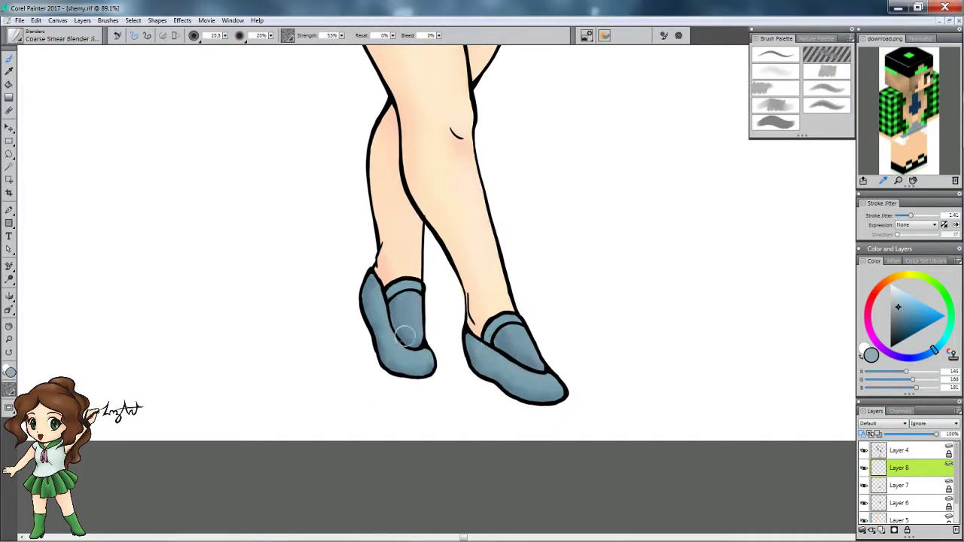
Paint the ankle straps of both shoes near-black, and soften them with a slightly lighter dark slate airbrush tone.
{"action": "key", "text": "1"}
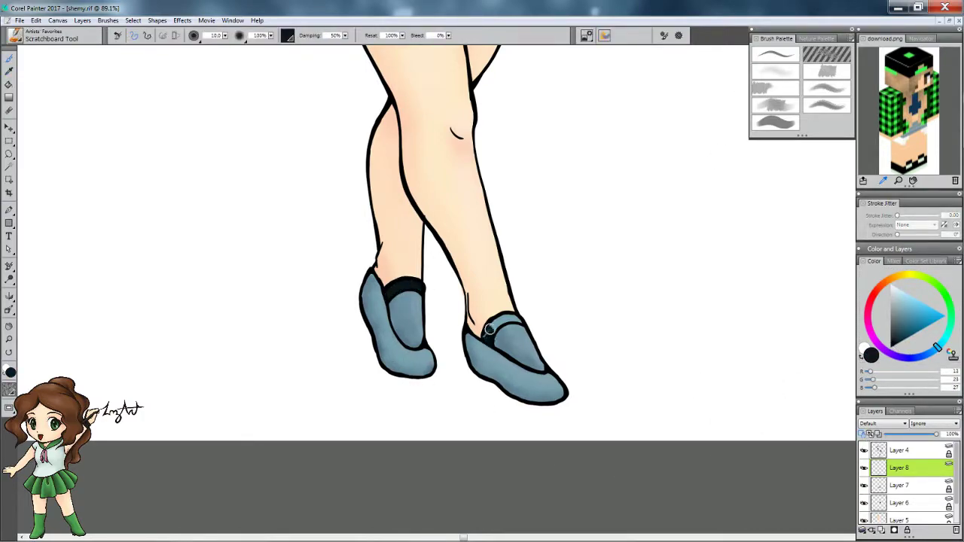
{"action": "key", "text": "2"}
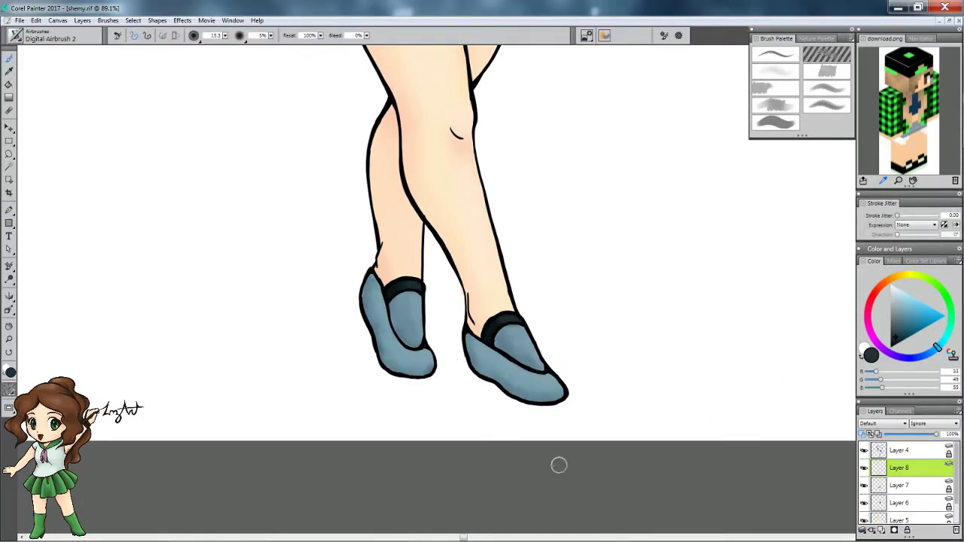
{"action": "key", "text": "3"}
Fill the open jacket, including collar, both sleeves and the far side panel, with flat green on a new layer.
{"action": "scroll", "coordinate": [497, 452], "scroll_direction": "up", "scroll_amount": 10}
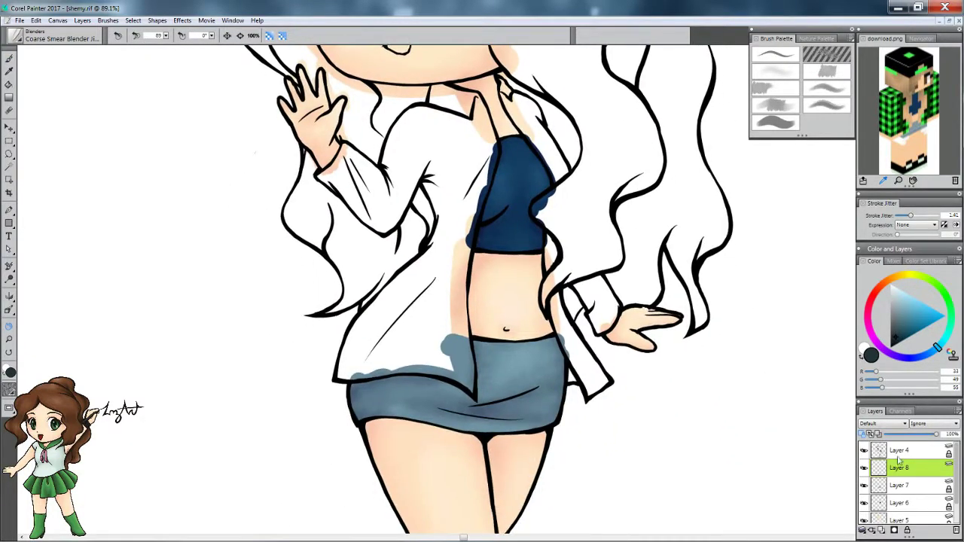
{"action": "key", "text": "1"}
{"action": "scroll", "coordinate": [452, 302], "scroll_direction": "up", "scroll_amount": 3}
{"action": "mouse_move", "coordinate": [421, 230]}
{"action": "left_mouse_down"}
{"action": "mouse_move", "coordinate": [429, 293]}
{"action": "mouse_move", "coordinate": [417, 350]}
{"action": "left_mouse_up"}
{"action": "left_click", "coordinate": [905, 320]}
{"action": "mouse_move", "coordinate": [437, 226]}
{"action": "left_mouse_down"}
{"action": "mouse_move", "coordinate": [410, 256]}
{"action": "mouse_move", "coordinate": [457, 282]}
{"action": "mouse_move", "coordinate": [482, 234]}
{"action": "mouse_move", "coordinate": [463, 183]}
{"action": "mouse_move", "coordinate": [425, 175]}
{"action": "mouse_move", "coordinate": [444, 204]}
{"action": "mouse_move", "coordinate": [465, 287]}
{"action": "mouse_move", "coordinate": [402, 319]}
{"action": "mouse_move", "coordinate": [432, 389]}
{"action": "mouse_move", "coordinate": [428, 318]}
{"action": "mouse_move", "coordinate": [338, 430]}
{"action": "left_mouse_up"}
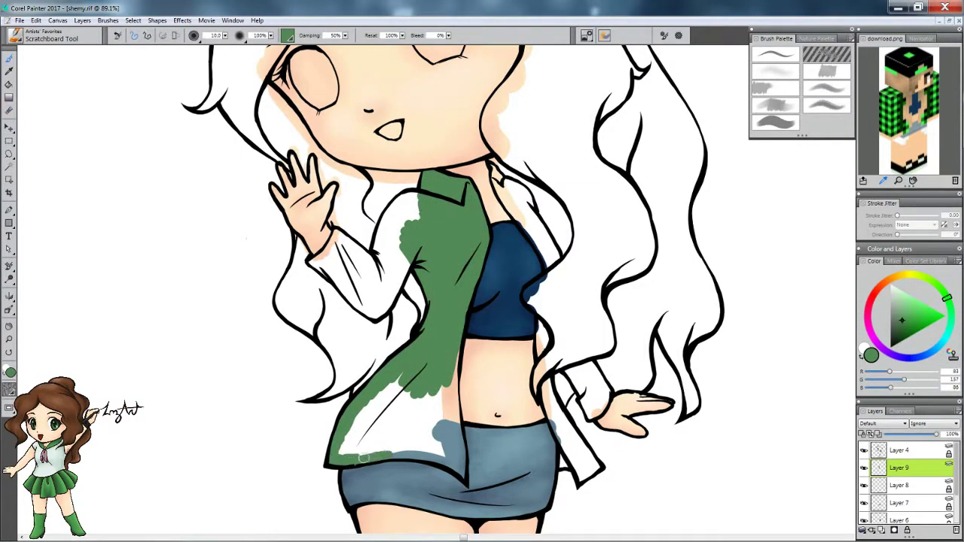
{"action": "mouse_move", "coordinate": [459, 457]}
{"action": "left_mouse_down"}
{"action": "mouse_move", "coordinate": [453, 356]}
{"action": "mouse_move", "coordinate": [375, 420]}
{"action": "mouse_move", "coordinate": [367, 452]}
{"action": "mouse_move", "coordinate": [408, 403]}
{"action": "mouse_move", "coordinate": [449, 445]}
{"action": "left_mouse_up"}
{"action": "mouse_move", "coordinate": [335, 232]}
{"action": "left_mouse_down"}
{"action": "mouse_move", "coordinate": [367, 265]}
{"action": "mouse_move", "coordinate": [316, 264]}
{"action": "mouse_move", "coordinate": [391, 301]}
{"action": "mouse_move", "coordinate": [379, 294]}
{"action": "mouse_move", "coordinate": [399, 200]}
{"action": "left_mouse_up"}
{"action": "mouse_move", "coordinate": [493, 167]}
{"action": "left_mouse_down"}
{"action": "mouse_move", "coordinate": [544, 257]}
{"action": "mouse_move", "coordinate": [529, 208]}
{"action": "left_mouse_up"}
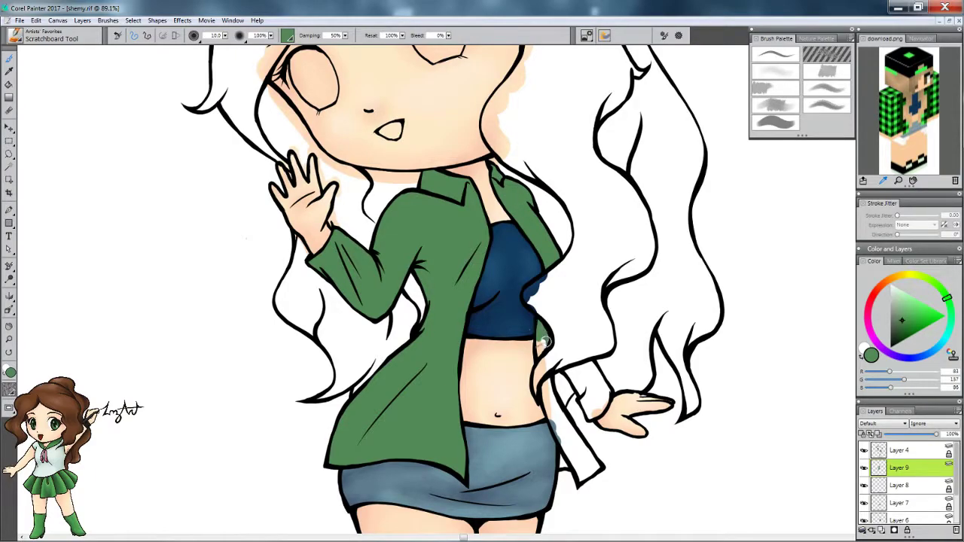
{"action": "mouse_move", "coordinate": [550, 377]}
{"action": "left_mouse_down"}
{"action": "mouse_move", "coordinate": [580, 451]}
{"action": "mouse_move", "coordinate": [572, 460]}
{"action": "mouse_move", "coordinate": [550, 435]}
{"action": "mouse_move", "coordinate": [578, 369]}
{"action": "mouse_move", "coordinate": [601, 391]}
{"action": "left_mouse_up"}
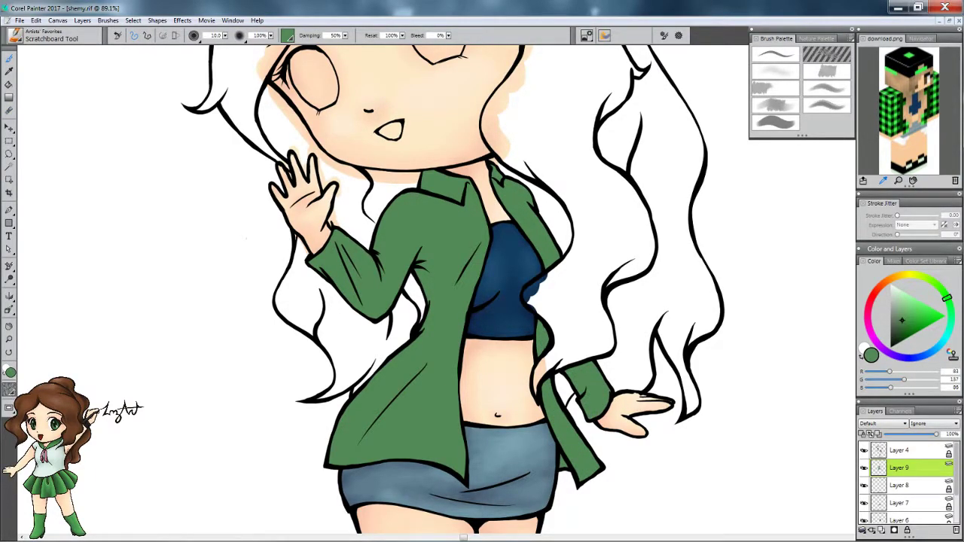
Airbrush progressively darker green shadows along the jacket's folds, collar, sleeve creases and lower edges.
{"action": "left_click", "coordinate": [947, 300]}
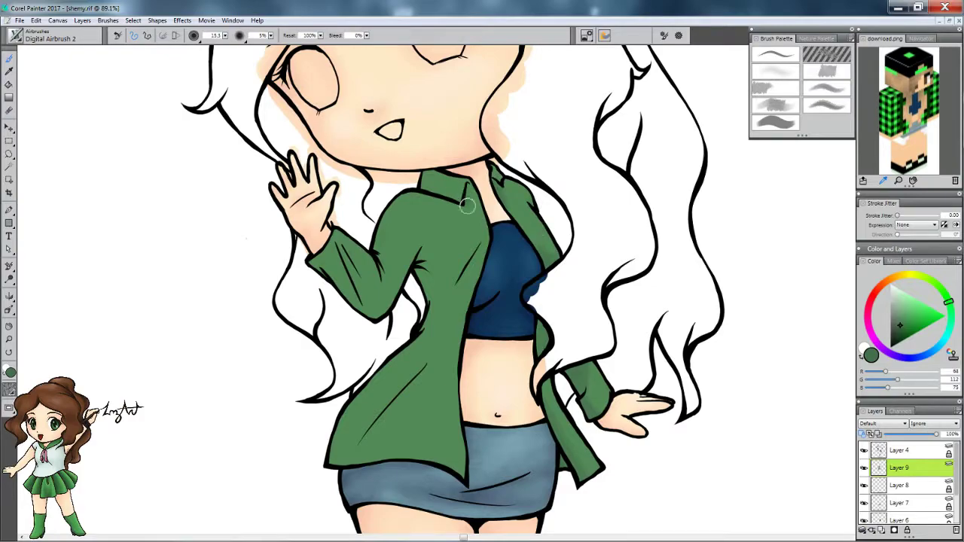
{"action": "mouse_move", "coordinate": [408, 269]}
{"action": "left_mouse_down"}
{"action": "mouse_move", "coordinate": [377, 322]}
{"action": "mouse_move", "coordinate": [425, 281]}
{"action": "left_mouse_up"}
{"action": "mouse_move", "coordinate": [470, 243]}
{"action": "left_mouse_down"}
{"action": "mouse_move", "coordinate": [457, 278]}
{"action": "mouse_move", "coordinate": [363, 392]}
{"action": "mouse_move", "coordinate": [450, 434]}
{"action": "left_mouse_up"}
{"action": "mouse_move", "coordinate": [319, 253]}
{"action": "left_mouse_down"}
{"action": "mouse_move", "coordinate": [354, 246]}
{"action": "mouse_move", "coordinate": [380, 282]}
{"action": "left_mouse_up"}
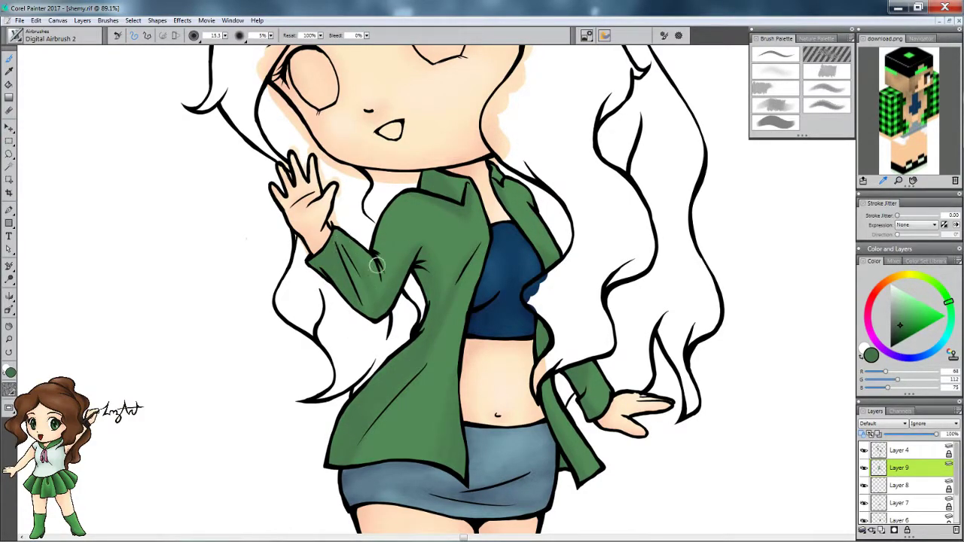
{"action": "left_click", "coordinate": [899, 331]}
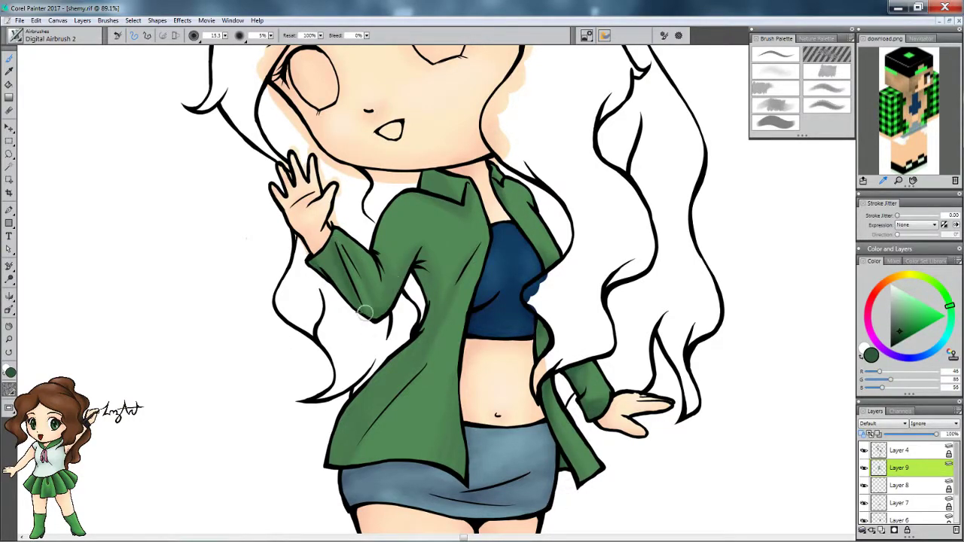
{"action": "mouse_move", "coordinate": [422, 274]}
{"action": "left_mouse_down"}
{"action": "mouse_move", "coordinate": [334, 447]}
{"action": "mouse_move", "coordinate": [445, 273]}
{"action": "mouse_move", "coordinate": [349, 497]}
{"action": "left_mouse_up"}
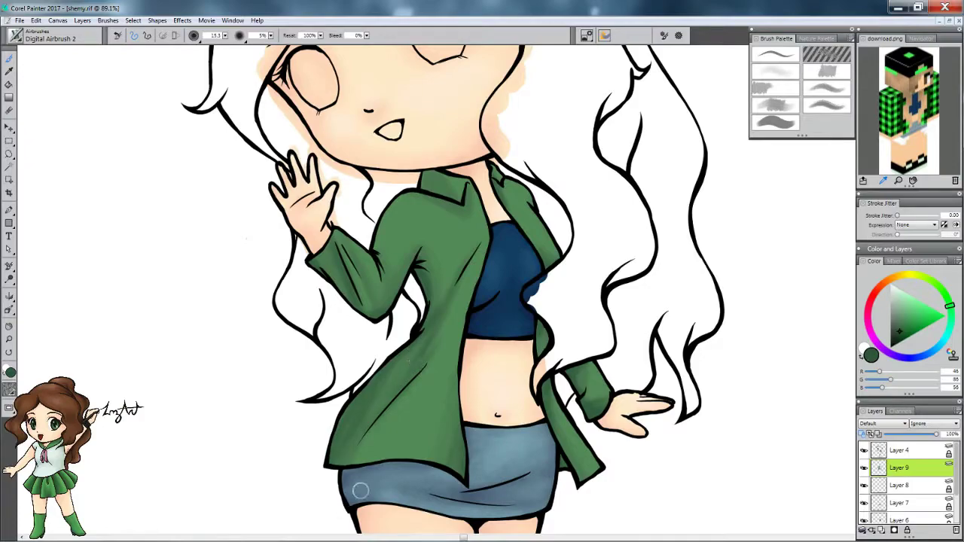
{"action": "left_click", "coordinate": [898, 341]}
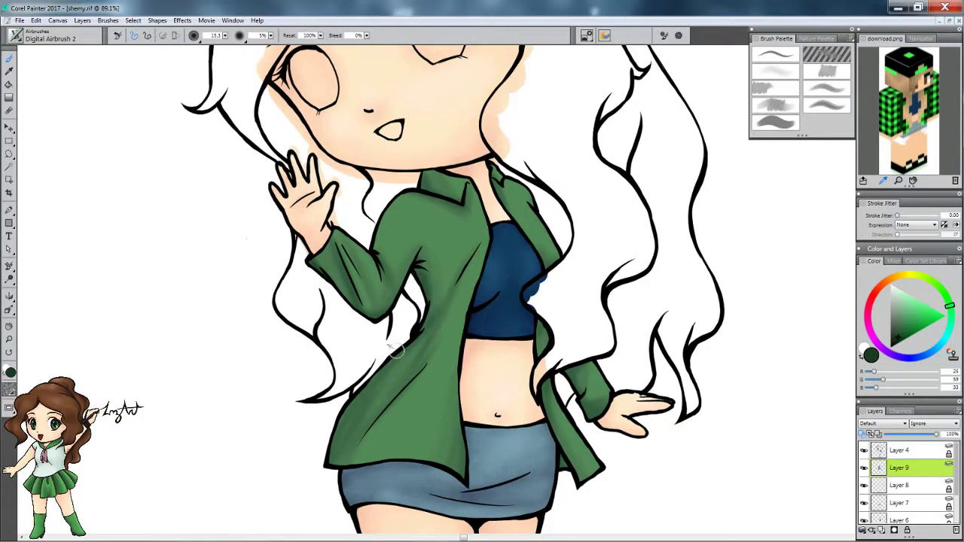
{"action": "left_click_drag", "start_coordinate": [460, 478], "coordinate": [455, 426]}
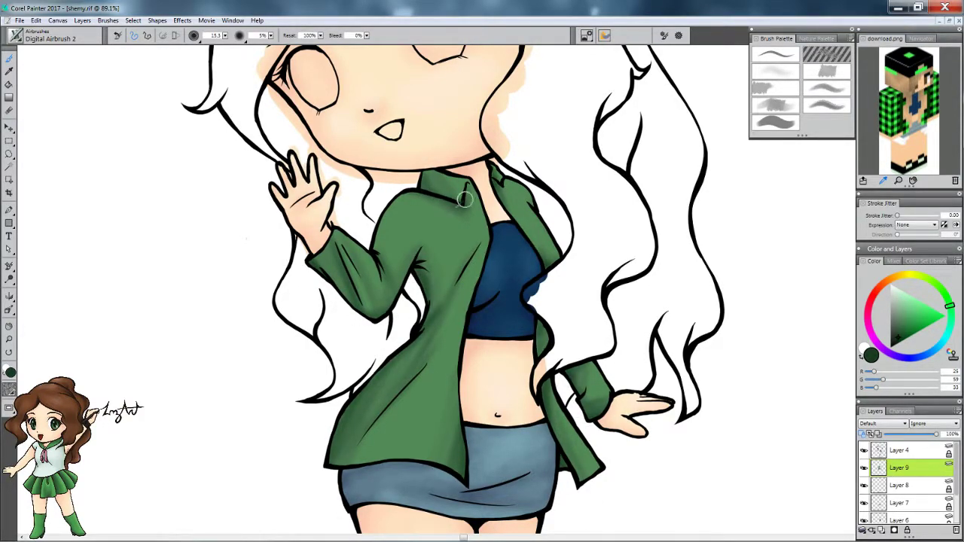
Airbrush lighter green highlights across the jacket's front panel, chest and raised sleeve.
{"action": "left_click", "coordinate": [437, 355], "text": "alt"}
{"action": "left_click_drag", "start_coordinate": [438, 356], "coordinate": [426, 390]}
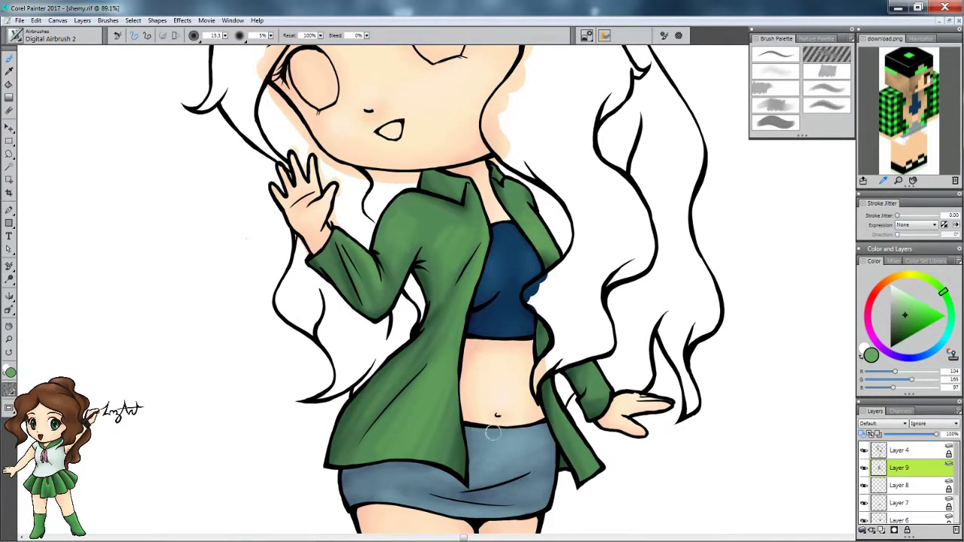
{"action": "left_click", "coordinate": [444, 365], "text": "alt"}
{"action": "mouse_move", "coordinate": [444, 365]}
{"action": "left_mouse_down"}
{"action": "mouse_move", "coordinate": [424, 408]}
{"action": "mouse_move", "coordinate": [377, 404]}
{"action": "left_mouse_up"}
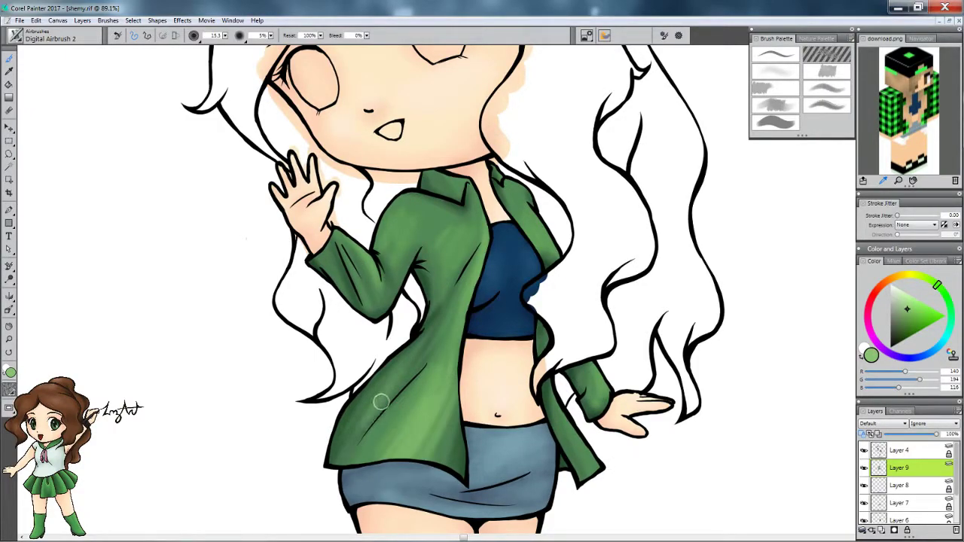
{"action": "left_click_drag", "start_coordinate": [372, 238], "coordinate": [390, 241]}
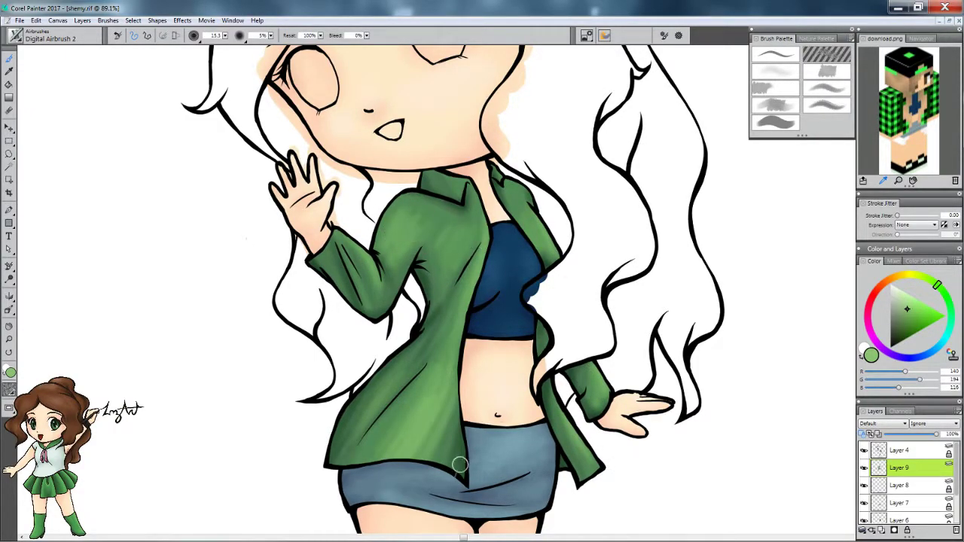
Blend the jacket's green shading with the Coarse Smear blender at size 26.8.
{"action": "left_click", "coordinate": [596, 415], "text": "alt"}
{"action": "left_click", "coordinate": [800, 109]}
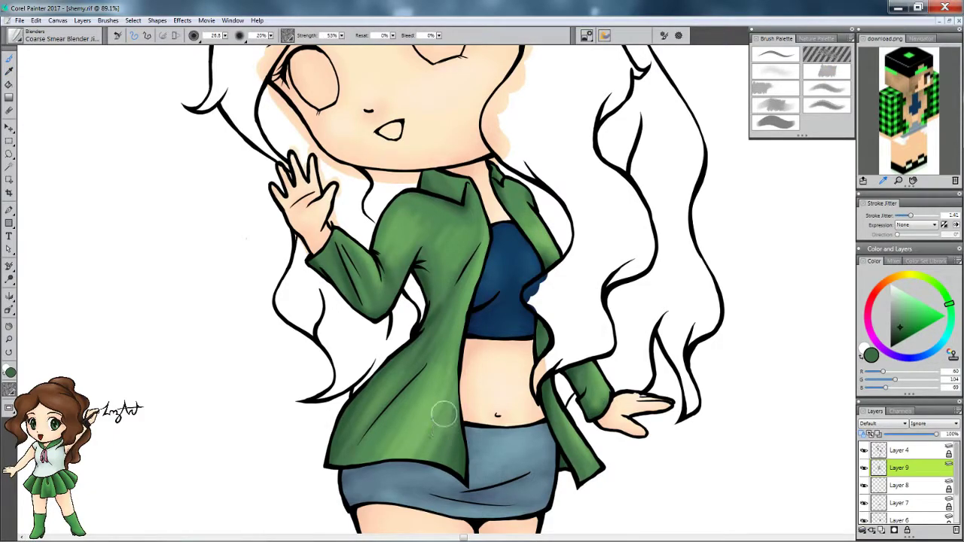
{"action": "mouse_move", "coordinate": [443, 450]}
{"action": "left_mouse_down"}
{"action": "mouse_move", "coordinate": [357, 405]}
{"action": "mouse_move", "coordinate": [451, 310]}
{"action": "mouse_move", "coordinate": [455, 319]}
{"action": "mouse_move", "coordinate": [425, 254]}
{"action": "left_mouse_up"}
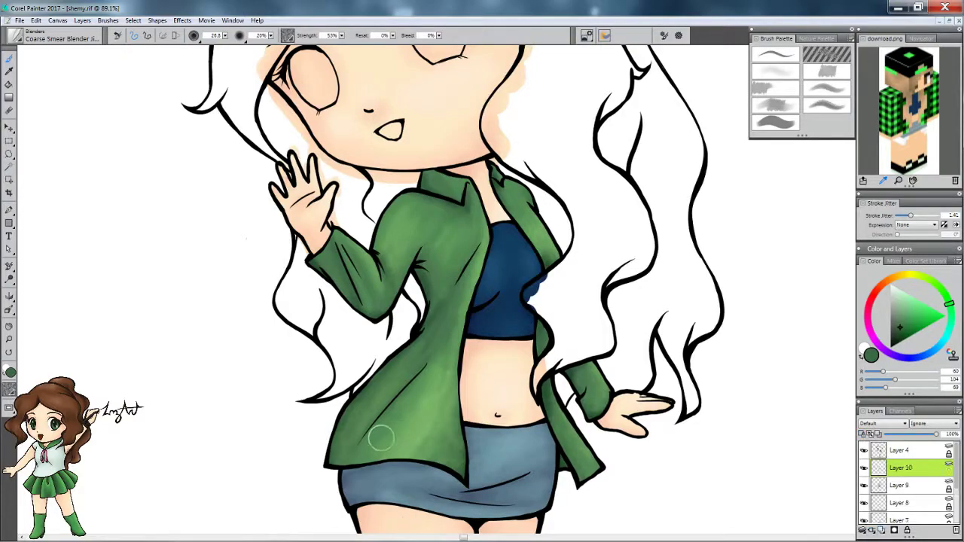
On a new layer, fill the fringe and the hair behind the raised hand with flat brown sampled from the reference.
{"action": "scroll", "coordinate": [399, 433], "scroll_direction": "down", "scroll_amount": 5}
{"action": "scroll", "coordinate": [399, 433], "scroll_direction": "up", "scroll_amount": 7}
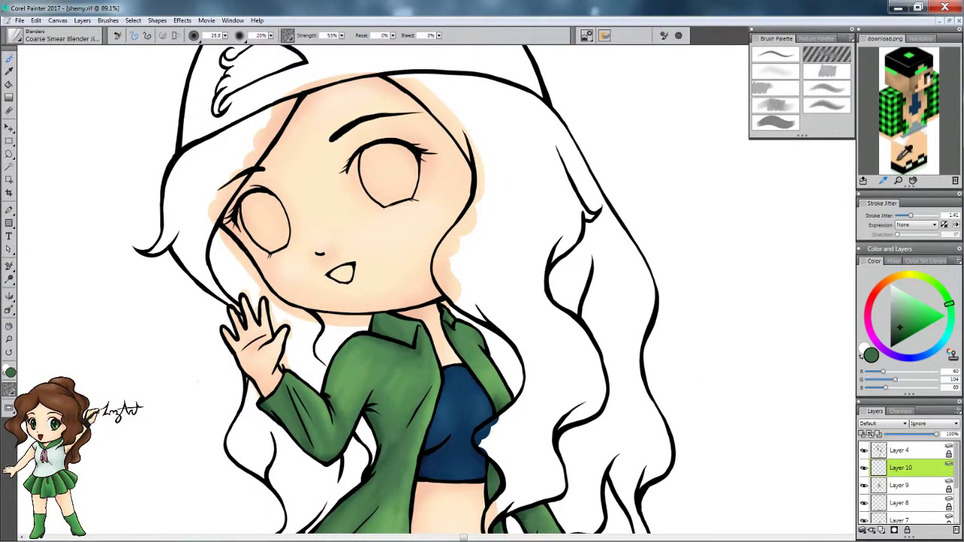
{"action": "left_click", "coordinate": [897, 158]}
{"action": "mouse_move", "coordinate": [181, 156]}
{"action": "left_mouse_down"}
{"action": "mouse_move", "coordinate": [153, 248]}
{"action": "mouse_move", "coordinate": [191, 262]}
{"action": "mouse_move", "coordinate": [235, 303]}
{"action": "mouse_move", "coordinate": [250, 293]}
{"action": "mouse_move", "coordinate": [253, 309]}
{"action": "mouse_move", "coordinate": [258, 293]}
{"action": "mouse_move", "coordinate": [204, 223]}
{"action": "mouse_move", "coordinate": [229, 293]}
{"action": "mouse_move", "coordinate": [226, 172]}
{"action": "mouse_move", "coordinate": [195, 220]}
{"action": "mouse_move", "coordinate": [289, 109]}
{"action": "mouse_move", "coordinate": [199, 151]}
{"action": "mouse_move", "coordinate": [226, 173]}
{"action": "left_mouse_up"}
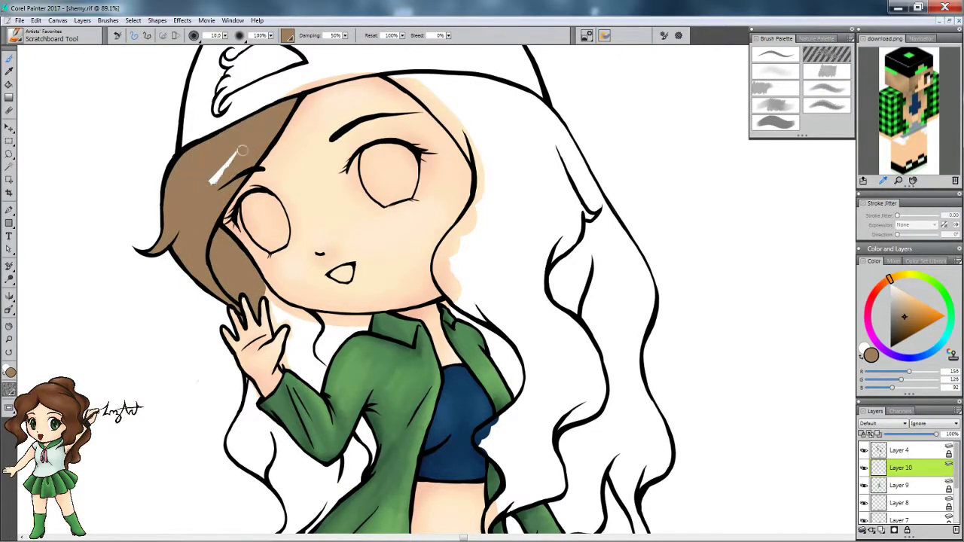
{"action": "scroll", "coordinate": [226, 173], "scroll_direction": "down", "scroll_amount": 3}
{"action": "left_click_drag", "start_coordinate": [286, 203], "coordinate": [361, 214]}
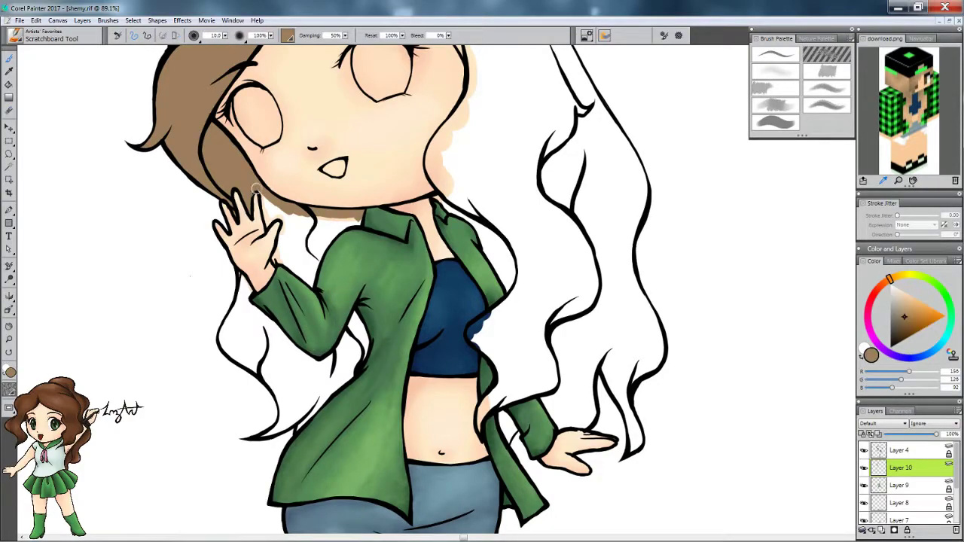
{"action": "mouse_move", "coordinate": [274, 204]}
{"action": "left_mouse_down"}
{"action": "mouse_move", "coordinate": [273, 259]}
{"action": "mouse_move", "coordinate": [311, 275]}
{"action": "mouse_move", "coordinate": [338, 227]}
{"action": "mouse_move", "coordinate": [290, 214]}
{"action": "mouse_move", "coordinate": [280, 257]}
{"action": "left_mouse_up"}
{"action": "mouse_move", "coordinate": [233, 315]}
{"action": "left_mouse_down"}
{"action": "mouse_move", "coordinate": [228, 346]}
{"action": "mouse_move", "coordinate": [268, 377]}
{"action": "mouse_move", "coordinate": [245, 300]}
{"action": "mouse_move", "coordinate": [284, 342]}
{"action": "mouse_move", "coordinate": [273, 381]}
{"action": "mouse_move", "coordinate": [354, 320]}
{"action": "mouse_move", "coordinate": [314, 390]}
{"action": "left_mouse_up"}
{"action": "mouse_move", "coordinate": [354, 353]}
{"action": "left_mouse_down"}
{"action": "mouse_move", "coordinate": [335, 381]}
{"action": "mouse_move", "coordinate": [325, 367]}
{"action": "mouse_move", "coordinate": [311, 379]}
{"action": "mouse_move", "coordinate": [303, 346]}
{"action": "mouse_move", "coordinate": [307, 373]}
{"action": "mouse_move", "coordinate": [279, 396]}
{"action": "left_mouse_up"}
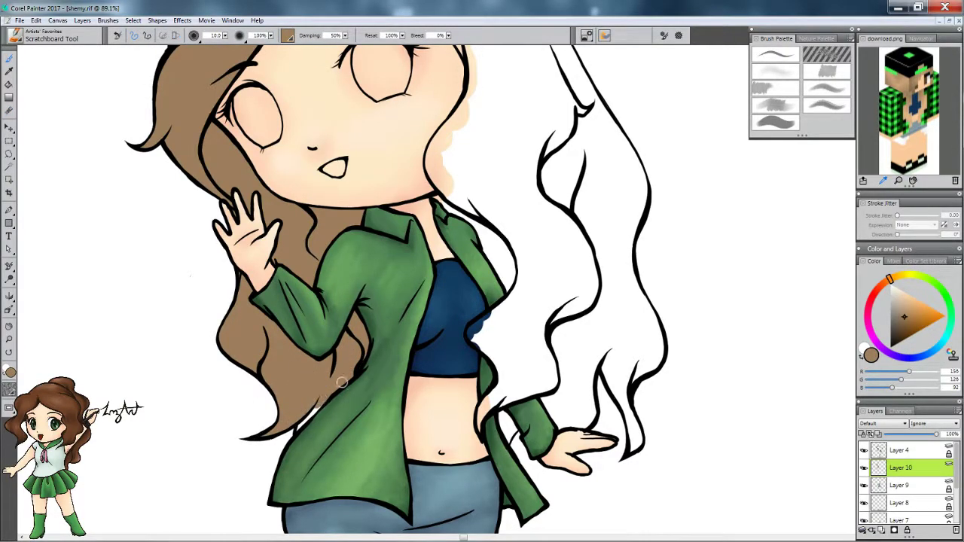
Fill the long wavy hair over the lowered arm's side and the tuft in the cap's opening with the same brown.
{"action": "mouse_move", "coordinate": [498, 393]}
{"action": "left_mouse_down"}
{"action": "mouse_move", "coordinate": [478, 429]}
{"action": "mouse_move", "coordinate": [507, 437]}
{"action": "mouse_move", "coordinate": [506, 399]}
{"action": "mouse_move", "coordinate": [554, 385]}
{"action": "mouse_move", "coordinate": [517, 359]}
{"action": "mouse_move", "coordinate": [509, 384]}
{"action": "mouse_move", "coordinate": [577, 305]}
{"action": "mouse_move", "coordinate": [526, 309]}
{"action": "mouse_move", "coordinate": [506, 283]}
{"action": "mouse_move", "coordinate": [556, 281]}
{"action": "mouse_move", "coordinate": [596, 239]}
{"action": "mouse_move", "coordinate": [484, 240]}
{"action": "mouse_move", "coordinate": [506, 170]}
{"action": "mouse_move", "coordinate": [498, 309]}
{"action": "mouse_move", "coordinate": [484, 348]}
{"action": "left_mouse_up"}
{"action": "mouse_move", "coordinate": [555, 419]}
{"action": "left_mouse_down"}
{"action": "mouse_move", "coordinate": [585, 389]}
{"action": "mouse_move", "coordinate": [553, 411]}
{"action": "mouse_move", "coordinate": [605, 366]}
{"action": "mouse_move", "coordinate": [630, 448]}
{"action": "mouse_move", "coordinate": [649, 364]}
{"action": "mouse_move", "coordinate": [623, 260]}
{"action": "left_mouse_up"}
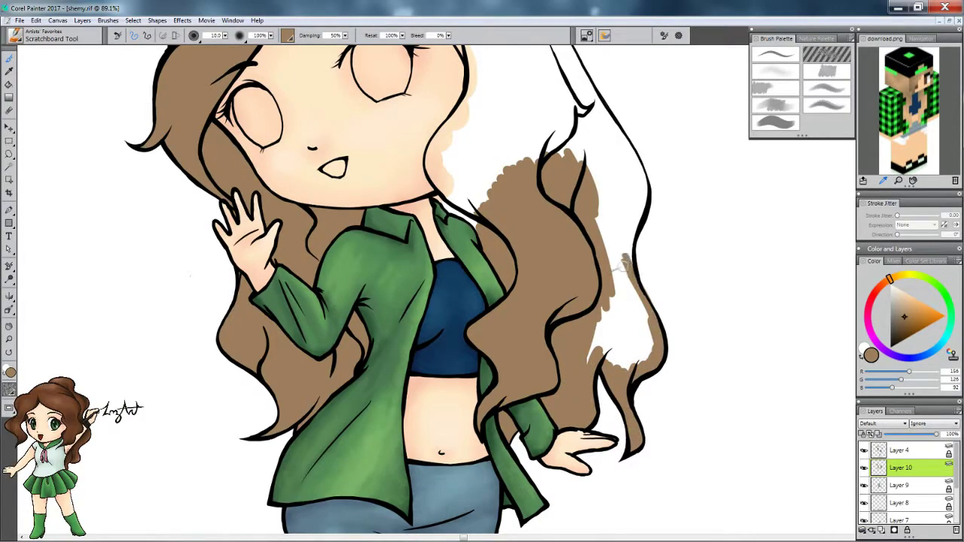
{"action": "mouse_move", "coordinate": [591, 124]}
{"action": "left_mouse_down"}
{"action": "mouse_move", "coordinate": [482, 135]}
{"action": "mouse_move", "coordinate": [430, 161]}
{"action": "mouse_move", "coordinate": [457, 197]}
{"action": "mouse_move", "coordinate": [628, 162]}
{"action": "mouse_move", "coordinate": [640, 211]}
{"action": "left_mouse_up"}
{"action": "mouse_move", "coordinate": [583, 119]}
{"action": "left_mouse_down"}
{"action": "mouse_move", "coordinate": [640, 369]}
{"action": "mouse_move", "coordinate": [591, 354]}
{"action": "left_mouse_up"}
{"action": "scroll", "coordinate": [448, 280], "scroll_direction": "up", "scroll_amount": 4}
{"action": "mouse_move", "coordinate": [410, 245]}
{"action": "left_mouse_down"}
{"action": "mouse_move", "coordinate": [467, 254]}
{"action": "mouse_move", "coordinate": [432, 320]}
{"action": "mouse_move", "coordinate": [527, 391]}
{"action": "mouse_move", "coordinate": [491, 256]}
{"action": "mouse_move", "coordinate": [561, 346]}
{"action": "mouse_move", "coordinate": [446, 253]}
{"action": "mouse_move", "coordinate": [504, 309]}
{"action": "left_mouse_up"}
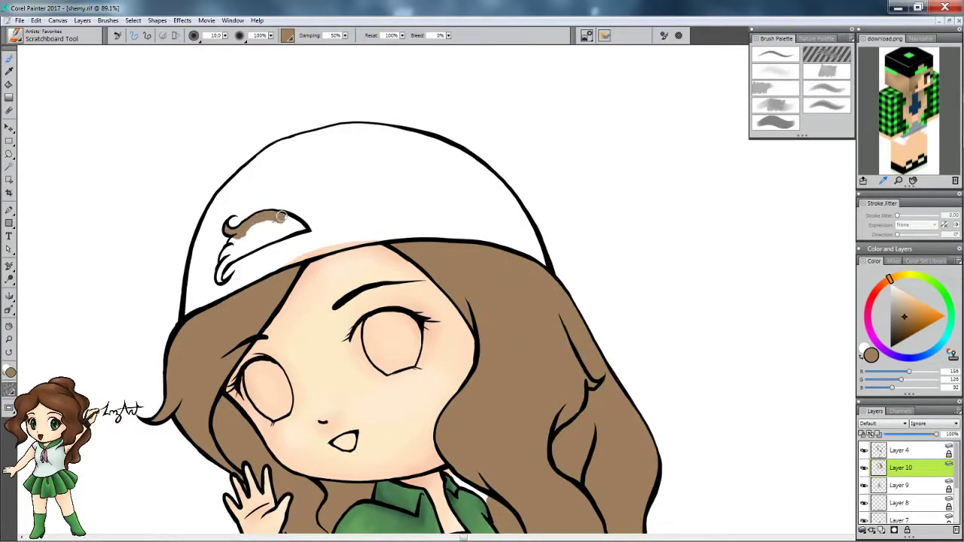
{"action": "left_click_drag", "start_coordinate": [270, 238], "coordinate": [229, 248]}
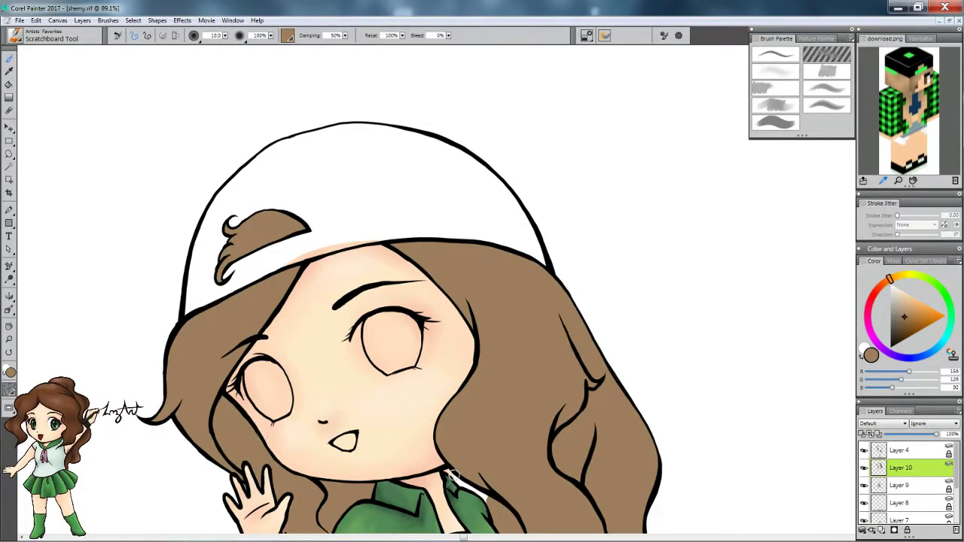
Create a new layer above the hair and fill the cap with a flat near-black blue, leaving the hair tuft uncovered.
{"action": "key", "text": "ctrl+0"}
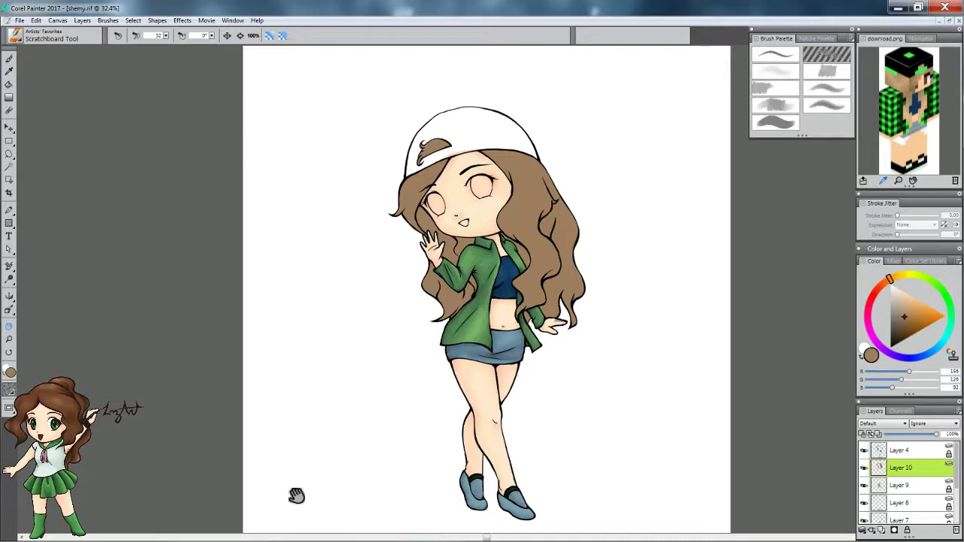
{"action": "key", "text": "b"}
{"action": "key", "text": "ctrl+shift+n"}
{"action": "left_click", "coordinate": [584, 286], "text": "alt"}
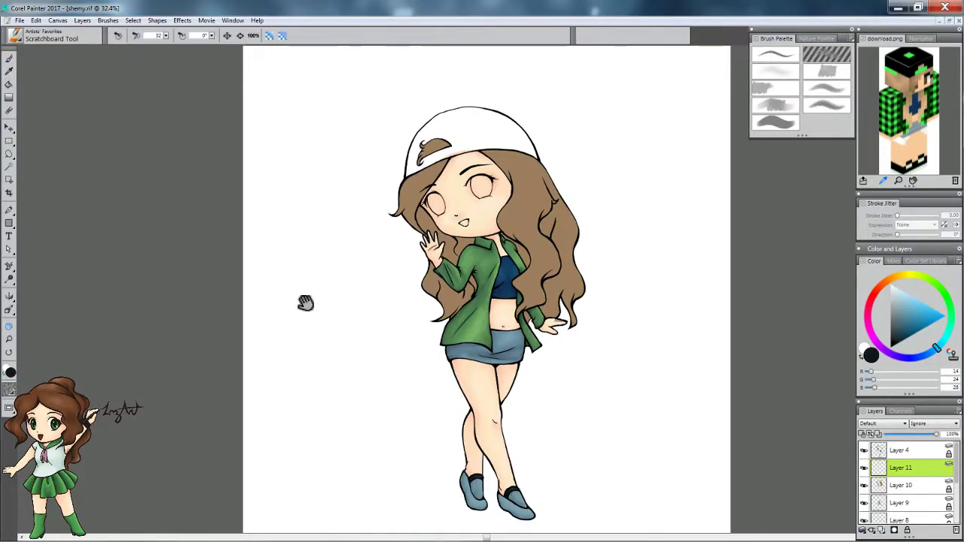
{"action": "scroll", "coordinate": [450, 86], "scroll_direction": "up", "scroll_amount": 5}
{"action": "mouse_move", "coordinate": [448, 174]}
{"action": "left_mouse_down"}
{"action": "mouse_move", "coordinate": [386, 216]}
{"action": "mouse_move", "coordinate": [320, 290]}
{"action": "mouse_move", "coordinate": [337, 342]}
{"action": "mouse_move", "coordinate": [346, 279]}
{"action": "mouse_move", "coordinate": [365, 241]}
{"action": "mouse_move", "coordinate": [407, 219]}
{"action": "mouse_move", "coordinate": [458, 268]}
{"action": "mouse_move", "coordinate": [633, 211]}
{"action": "mouse_move", "coordinate": [693, 251]}
{"action": "mouse_move", "coordinate": [633, 282]}
{"action": "mouse_move", "coordinate": [649, 204]}
{"action": "mouse_move", "coordinate": [452, 294]}
{"action": "mouse_move", "coordinate": [351, 322]}
{"action": "mouse_move", "coordinate": [580, 256]}
{"action": "mouse_move", "coordinate": [454, 180]}
{"action": "mouse_move", "coordinate": [457, 158]}
{"action": "mouse_move", "coordinate": [537, 155]}
{"action": "mouse_move", "coordinate": [598, 204]}
{"action": "mouse_move", "coordinate": [527, 174]}
{"action": "left_mouse_up"}
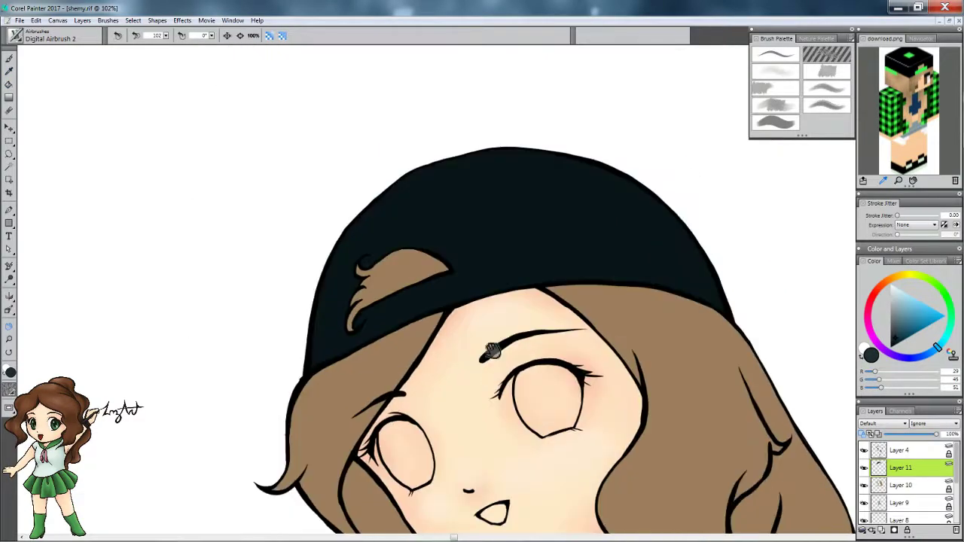
Airbrush lighter slate-blue highlights over the crown of the cap, keeping its edges dark.
{"action": "key", "text": "b"}
{"action": "mouse_move", "coordinate": [418, 342]}
{"action": "left_mouse_down"}
{"action": "mouse_move", "coordinate": [668, 205]}
{"action": "mouse_move", "coordinate": [567, 219]}
{"action": "mouse_move", "coordinate": [615, 206]}
{"action": "mouse_move", "coordinate": [574, 302]}
{"action": "mouse_move", "coordinate": [485, 187]}
{"action": "mouse_move", "coordinate": [499, 189]}
{"action": "mouse_move", "coordinate": [537, 339]}
{"action": "left_mouse_up"}
{"action": "key", "text": "bracketright"}
{"action": "left_click", "coordinate": [896, 329]}
{"action": "mouse_move", "coordinate": [632, 203]}
{"action": "left_mouse_down"}
{"action": "mouse_move", "coordinate": [437, 189]}
{"action": "mouse_move", "coordinate": [529, 227]}
{"action": "mouse_move", "coordinate": [525, 161]}
{"action": "mouse_move", "coordinate": [490, 204]}
{"action": "mouse_move", "coordinate": [387, 217]}
{"action": "mouse_move", "coordinate": [469, 247]}
{"action": "left_mouse_up"}
Paint the cap's strap below the hair tuft with flat medium green.
{"action": "left_click", "coordinate": [898, 327]}
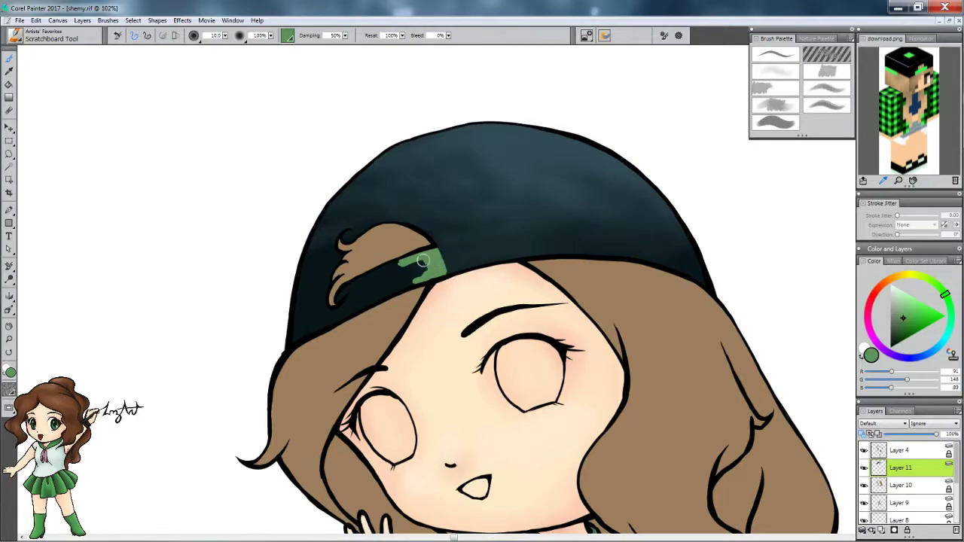
{"action": "mouse_move", "coordinate": [423, 260]}
{"action": "left_mouse_down"}
{"action": "mouse_move", "coordinate": [377, 277]}
{"action": "mouse_move", "coordinate": [428, 245]}
{"action": "left_mouse_up"}
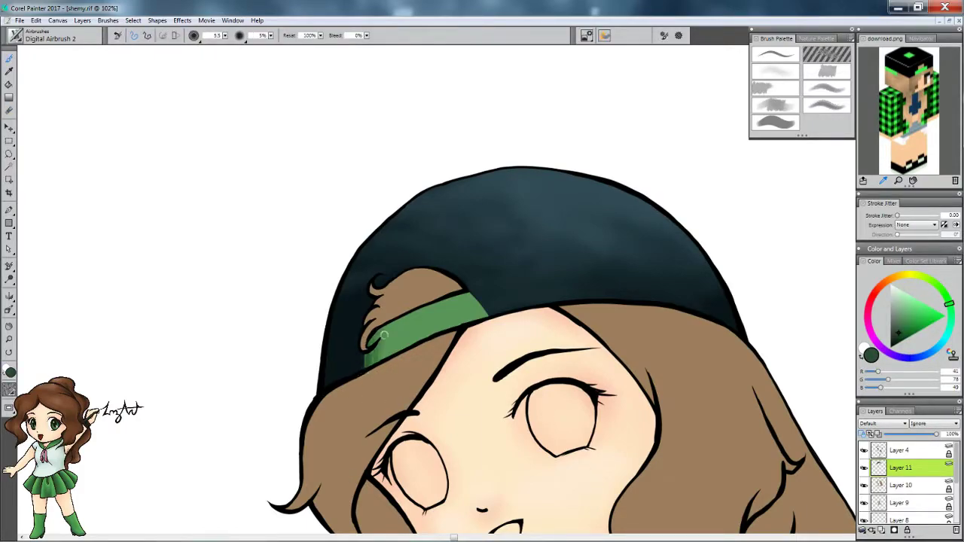
Shade the cap's strap with dark green and smooth the cap's highlights with the Coarse Smear Blender.
{"action": "left_click_drag", "start_coordinate": [436, 315], "coordinate": [384, 348]}
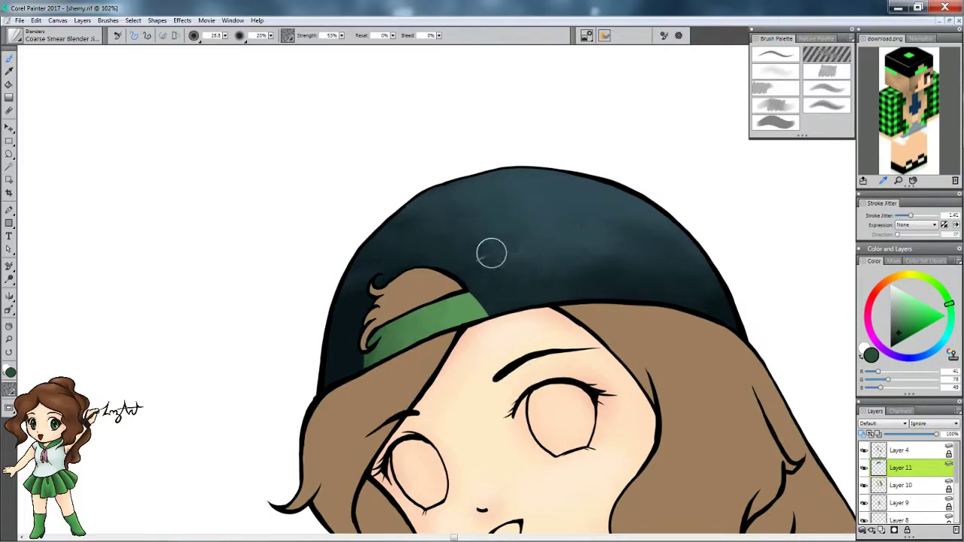
{"action": "mouse_move", "coordinate": [528, 272]}
{"action": "left_mouse_down"}
{"action": "mouse_move", "coordinate": [690, 263]}
{"action": "mouse_move", "coordinate": [402, 200]}
{"action": "mouse_move", "coordinate": [426, 219]}
{"action": "mouse_move", "coordinate": [701, 286]}
{"action": "mouse_move", "coordinate": [417, 254]}
{"action": "mouse_move", "coordinate": [568, 256]}
{"action": "mouse_move", "coordinate": [635, 283]}
{"action": "left_mouse_up"}
{"action": "left_click_drag", "start_coordinate": [441, 236], "coordinate": [340, 268]}
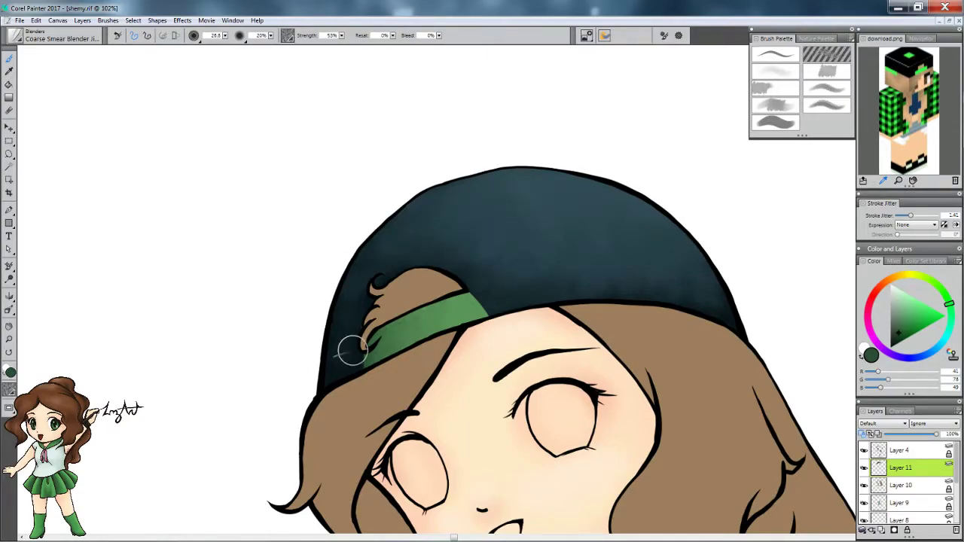
{"action": "mouse_move", "coordinate": [323, 326]}
{"action": "left_mouse_down"}
{"action": "mouse_move", "coordinate": [502, 235]}
{"action": "mouse_move", "coordinate": [492, 254]}
{"action": "mouse_move", "coordinate": [607, 269]}
{"action": "mouse_move", "coordinate": [452, 225]}
{"action": "left_mouse_up"}
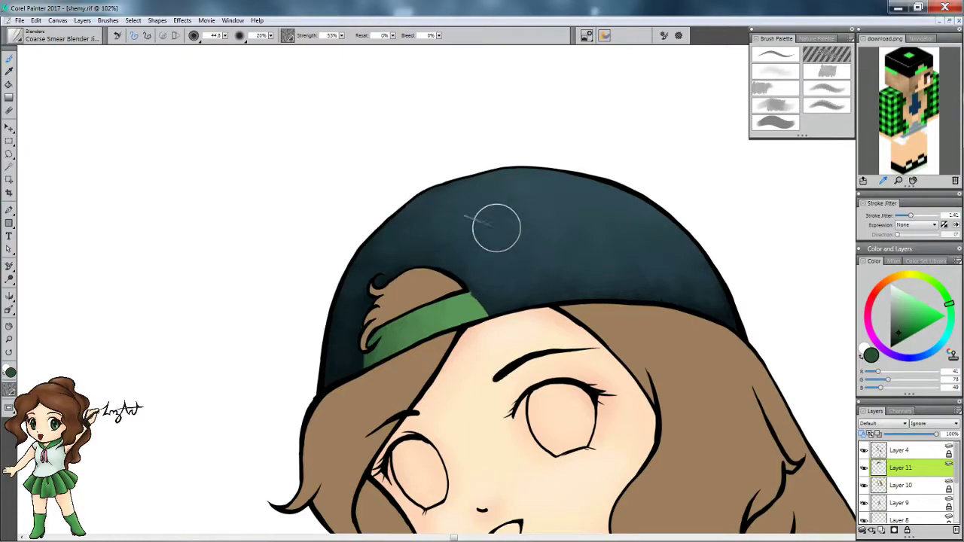
On the hair layer, brush medium-dark brown shading along the hair's edges, curls and cap tuft with the Fine Soft Brush.
{"action": "left_click", "coordinate": [482, 322], "text": "alt"}
{"action": "key", "text": "ctrl+0"}
{"action": "left_click", "coordinate": [896, 487]}
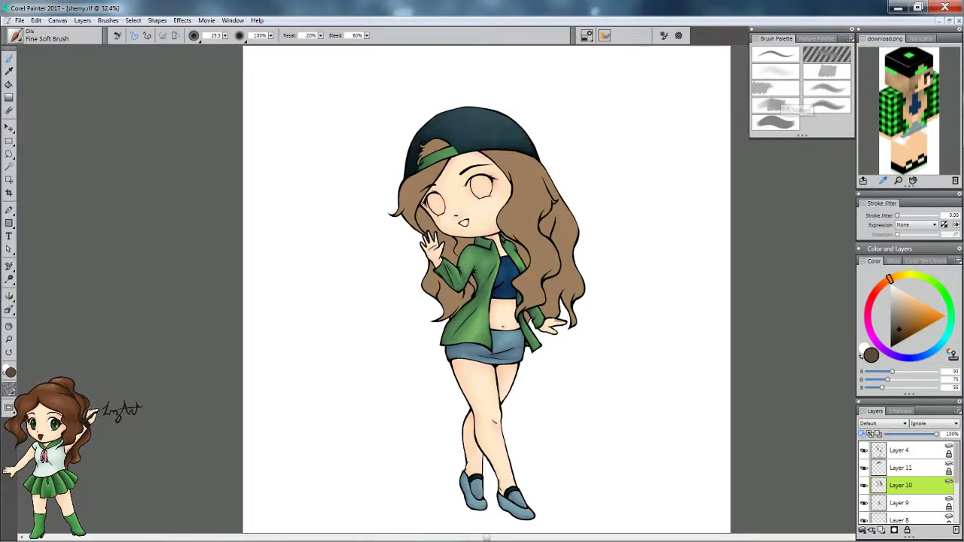
{"action": "left_click", "coordinate": [775, 106]}
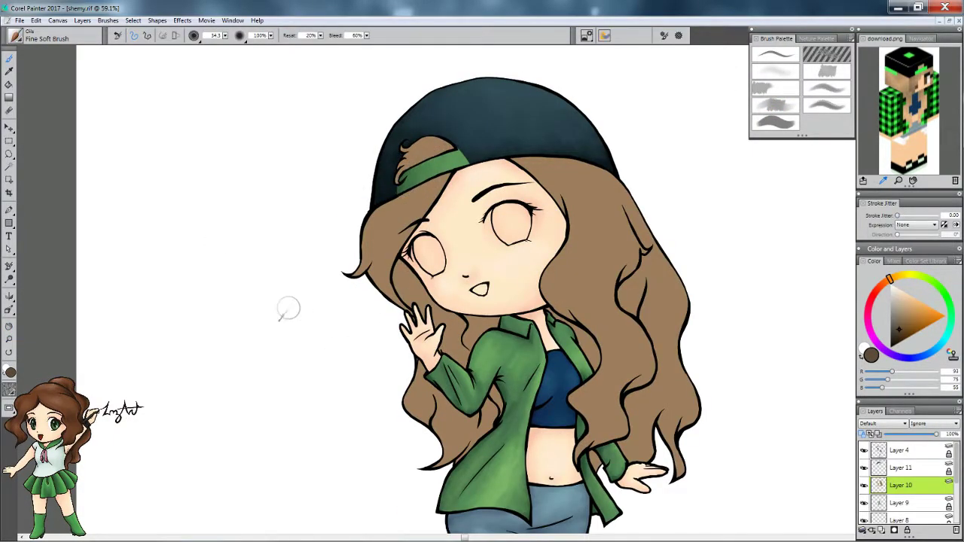
{"action": "mouse_move", "coordinate": [396, 290]}
{"action": "left_mouse_down"}
{"action": "mouse_move", "coordinate": [414, 200]}
{"action": "mouse_move", "coordinate": [371, 267]}
{"action": "mouse_move", "coordinate": [414, 309]}
{"action": "mouse_move", "coordinate": [474, 331]}
{"action": "mouse_move", "coordinate": [425, 344]}
{"action": "left_mouse_up"}
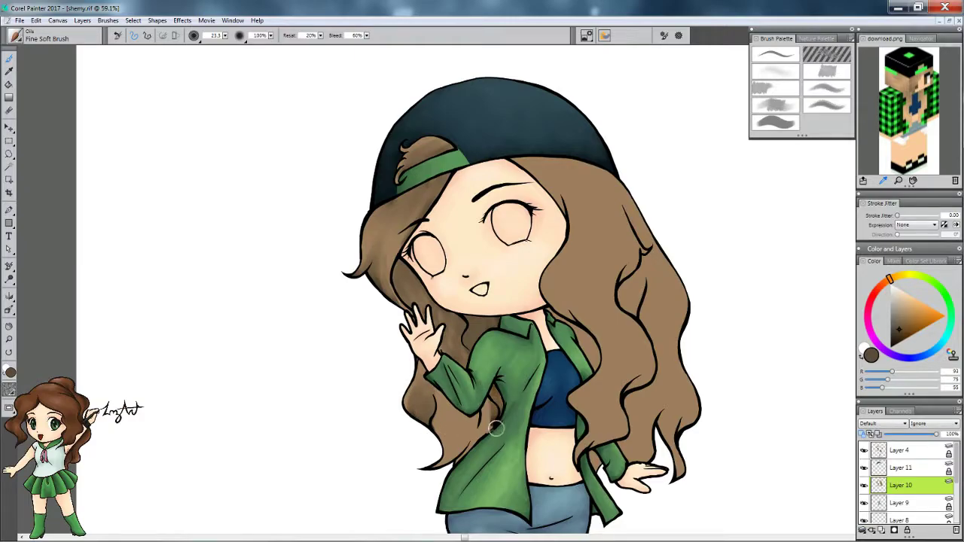
{"action": "left_click_drag", "start_coordinate": [491, 404], "coordinate": [466, 412]}
{"action": "mouse_move", "coordinate": [497, 325]}
{"action": "left_mouse_down"}
{"action": "mouse_move", "coordinate": [592, 369]}
{"action": "mouse_move", "coordinate": [542, 291]}
{"action": "left_mouse_up"}
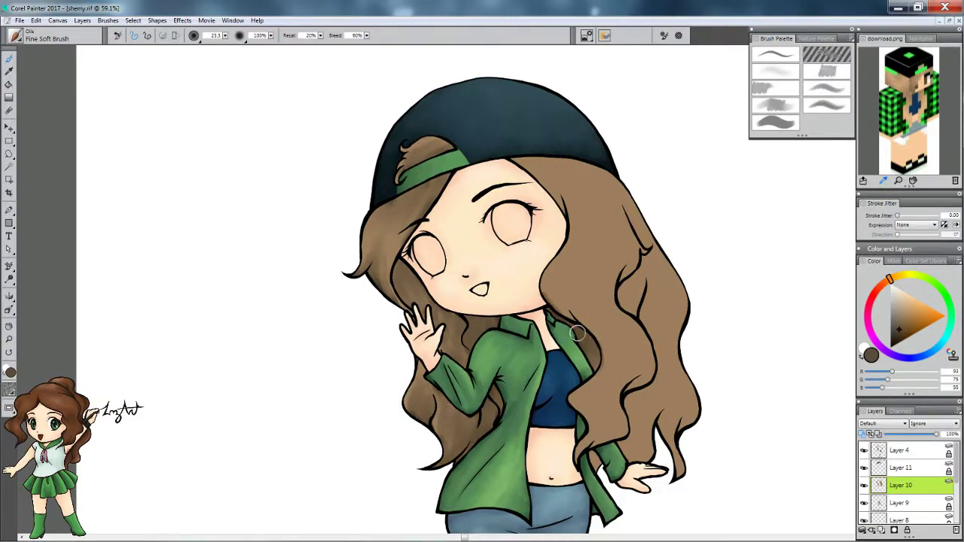
{"action": "mouse_move", "coordinate": [618, 292]}
{"action": "left_mouse_down"}
{"action": "mouse_move", "coordinate": [637, 273]}
{"action": "mouse_move", "coordinate": [666, 342]}
{"action": "mouse_move", "coordinate": [658, 322]}
{"action": "mouse_move", "coordinate": [673, 441]}
{"action": "mouse_move", "coordinate": [665, 418]}
{"action": "mouse_move", "coordinate": [635, 403]}
{"action": "mouse_move", "coordinate": [579, 424]}
{"action": "mouse_move", "coordinate": [633, 425]}
{"action": "mouse_move", "coordinate": [624, 455]}
{"action": "mouse_move", "coordinate": [581, 464]}
{"action": "mouse_move", "coordinate": [602, 443]}
{"action": "mouse_move", "coordinate": [593, 430]}
{"action": "mouse_move", "coordinate": [595, 449]}
{"action": "mouse_move", "coordinate": [603, 380]}
{"action": "mouse_move", "coordinate": [594, 370]}
{"action": "mouse_move", "coordinate": [632, 359]}
{"action": "mouse_move", "coordinate": [626, 326]}
{"action": "mouse_move", "coordinate": [645, 368]}
{"action": "mouse_move", "coordinate": [602, 299]}
{"action": "mouse_move", "coordinate": [601, 351]}
{"action": "mouse_move", "coordinate": [573, 240]}
{"action": "mouse_move", "coordinate": [577, 191]}
{"action": "mouse_move", "coordinate": [596, 185]}
{"action": "mouse_move", "coordinate": [651, 239]}
{"action": "mouse_move", "coordinate": [627, 230]}
{"action": "mouse_move", "coordinate": [622, 262]}
{"action": "mouse_move", "coordinate": [609, 242]}
{"action": "mouse_move", "coordinate": [615, 195]}
{"action": "mouse_move", "coordinate": [534, 167]}
{"action": "mouse_move", "coordinate": [541, 177]}
{"action": "mouse_move", "coordinate": [551, 164]}
{"action": "mouse_move", "coordinate": [596, 170]}
{"action": "left_mouse_up"}
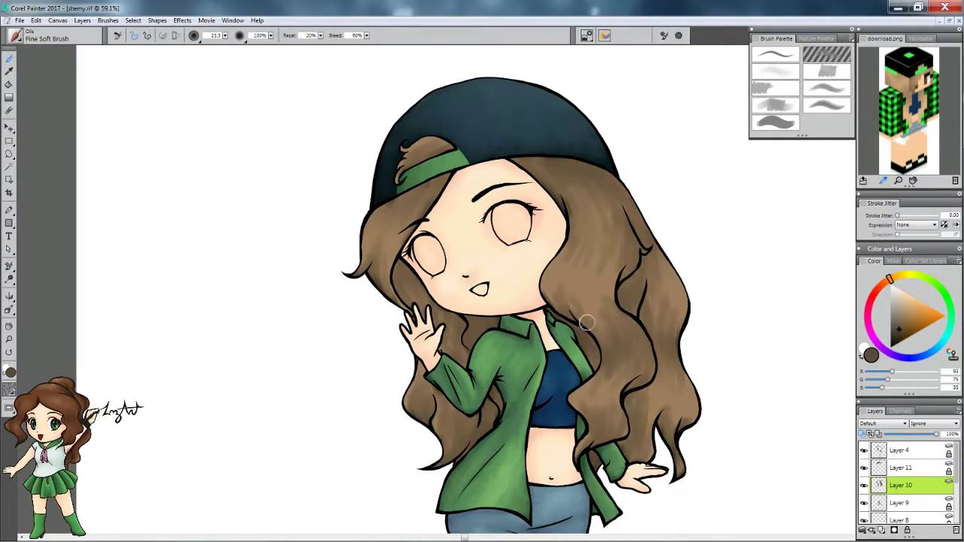
{"action": "left_click_drag", "start_coordinate": [569, 290], "coordinate": [612, 279]}
{"action": "left_click_drag", "start_coordinate": [678, 373], "coordinate": [678, 419]}
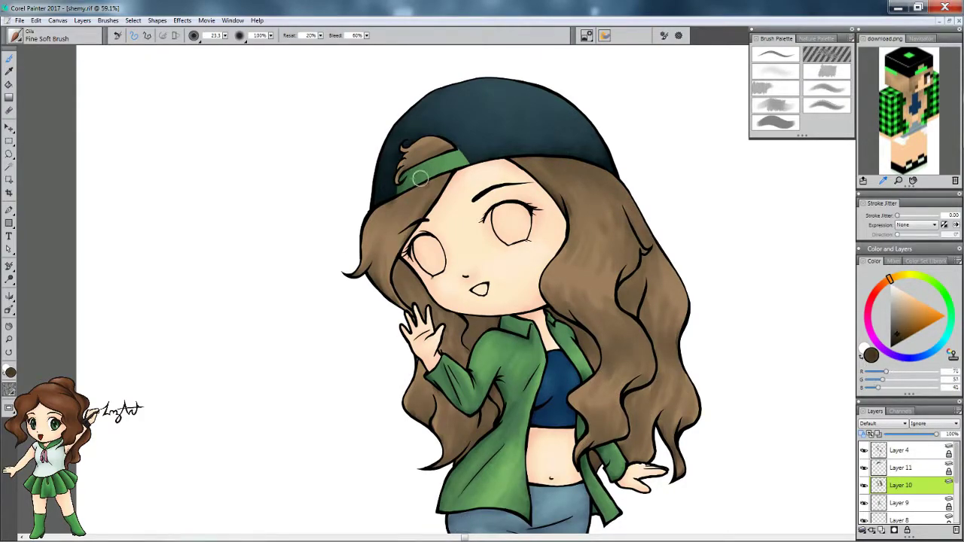
Deepen the hair's shadows with darker browns beneath the cap, behind the neck and hand, and between the long waves.
{"action": "mouse_move", "coordinate": [435, 181]}
{"action": "left_mouse_down"}
{"action": "mouse_move", "coordinate": [351, 278]}
{"action": "mouse_move", "coordinate": [400, 305]}
{"action": "mouse_move", "coordinate": [366, 259]}
{"action": "mouse_move", "coordinate": [416, 290]}
{"action": "left_mouse_up"}
{"action": "left_click_drag", "start_coordinate": [490, 321], "coordinate": [455, 345]}
{"action": "left_click_drag", "start_coordinate": [465, 448], "coordinate": [421, 409]}
{"action": "mouse_move", "coordinate": [602, 334]}
{"action": "left_mouse_down"}
{"action": "mouse_move", "coordinate": [636, 391]}
{"action": "mouse_move", "coordinate": [600, 376]}
{"action": "left_mouse_up"}
{"action": "mouse_move", "coordinate": [536, 163]}
{"action": "left_mouse_down"}
{"action": "mouse_move", "coordinate": [593, 160]}
{"action": "mouse_move", "coordinate": [663, 382]}
{"action": "left_mouse_up"}
{"action": "left_click_drag", "start_coordinate": [519, 154], "coordinate": [546, 179]}
{"action": "left_click_drag", "start_coordinate": [437, 151], "coordinate": [435, 188]}
{"action": "left_click_drag", "start_coordinate": [377, 290], "coordinate": [399, 265]}
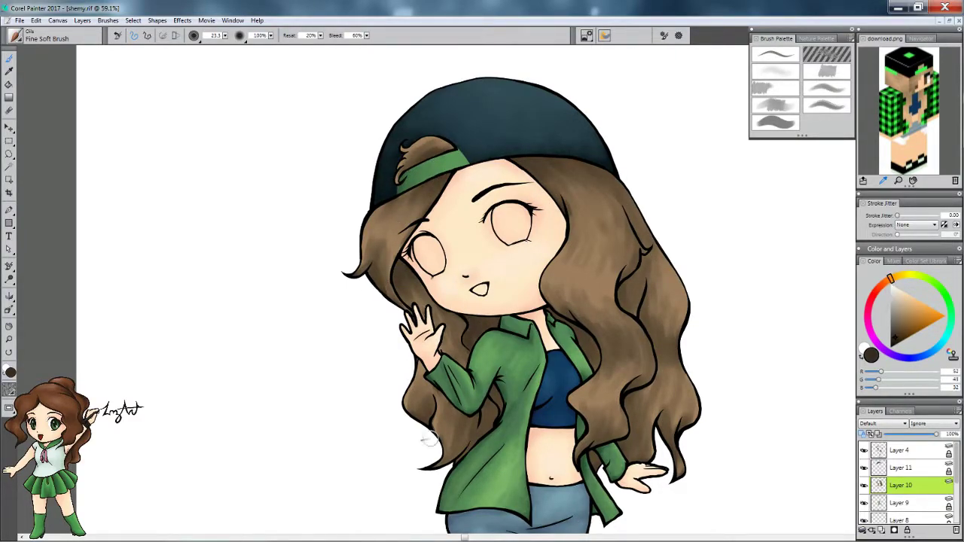
{"action": "left_click_drag", "start_coordinate": [630, 295], "coordinate": [676, 393]}
{"action": "left_click_drag", "start_coordinate": [559, 156], "coordinate": [649, 247]}
Brush light tan and beige highlights onto the fringe and the bulging parts of the long hair waves.
{"action": "left_click", "coordinate": [547, 280], "text": "alt"}
{"action": "left_click_drag", "start_coordinate": [548, 280], "coordinate": [553, 292]}
{"action": "left_click_drag", "start_coordinate": [655, 249], "coordinate": [666, 320]}
{"action": "left_click_drag", "start_coordinate": [399, 211], "coordinate": [380, 256]}
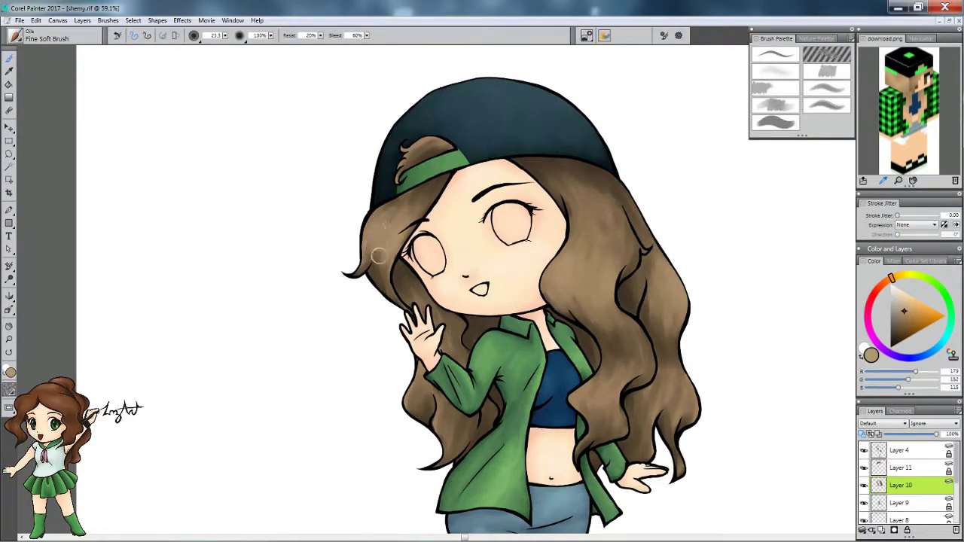
{"action": "left_click", "coordinate": [556, 264], "text": "alt"}
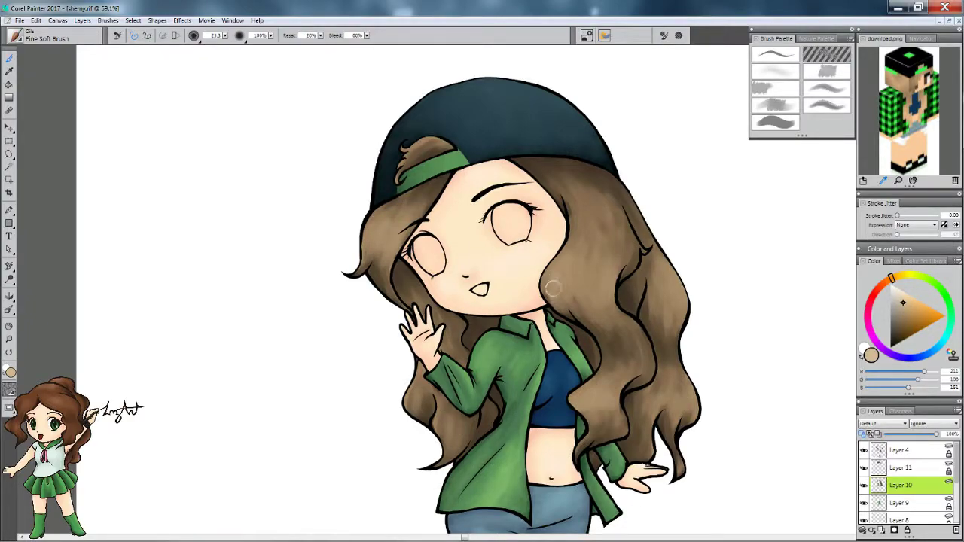
{"action": "left_click_drag", "start_coordinate": [556, 263], "coordinate": [595, 305]}
{"action": "left_click_drag", "start_coordinate": [655, 271], "coordinate": [667, 328]}
{"action": "left_click_drag", "start_coordinate": [373, 226], "coordinate": [380, 252]}
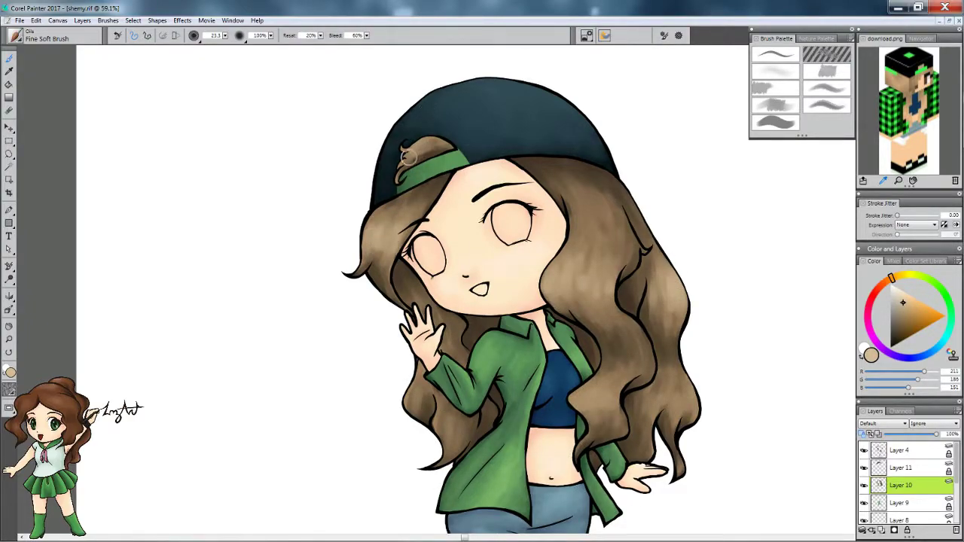
{"action": "left_click", "coordinate": [456, 433], "text": "alt"}
{"action": "left_click", "coordinate": [592, 389], "text": "alt"}
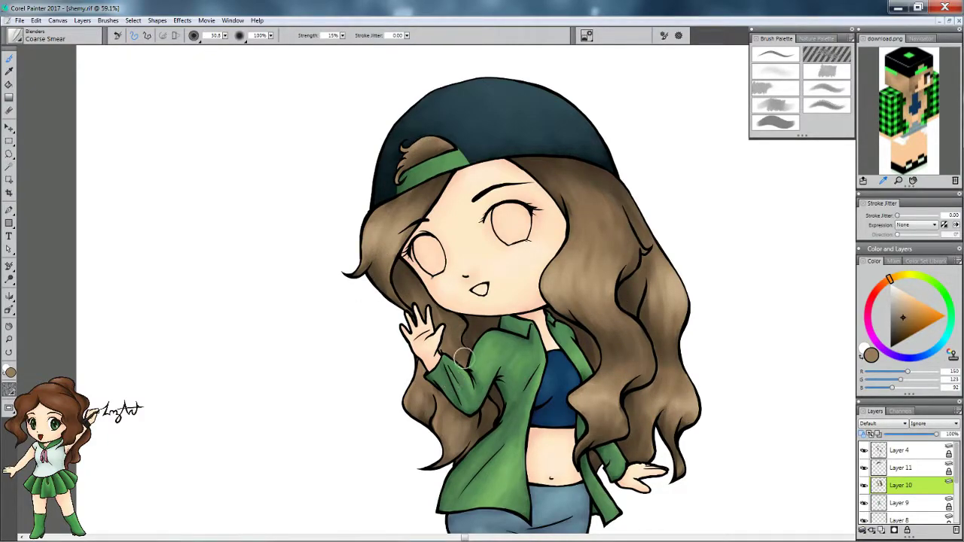
Create a new layer above the cap layer and fill both irises with flat medium brown.
{"action": "key", "text": "m"}
{"action": "key", "text": "ctrl+0"}
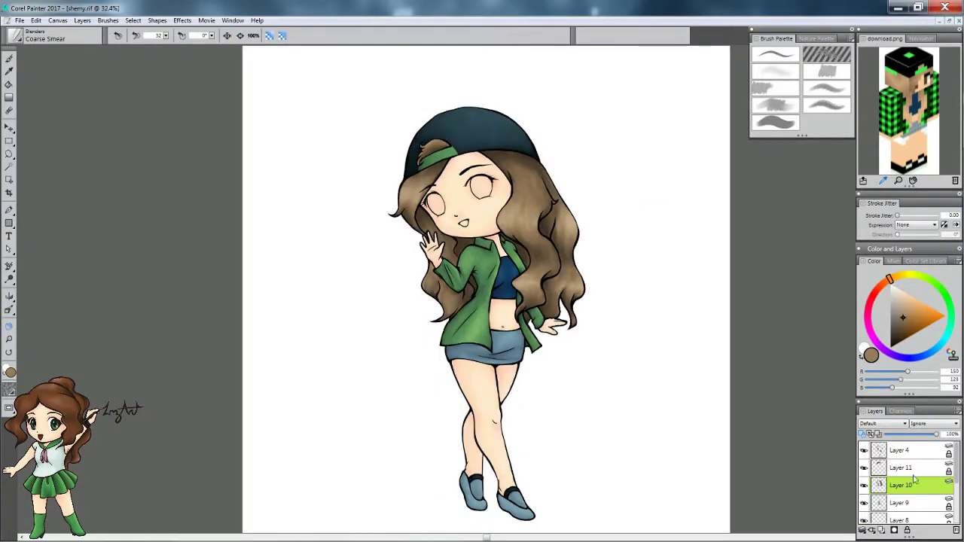
{"action": "left_click", "coordinate": [883, 530]}
{"action": "mouse_move", "coordinate": [376, 144]}
{"action": "left_mouse_down"}
{"action": "mouse_move", "coordinate": [538, 241]}
{"action": "mouse_move", "coordinate": [525, 228]}
{"action": "mouse_move", "coordinate": [572, 314]}
{"action": "mouse_move", "coordinate": [559, 219]}
{"action": "mouse_move", "coordinate": [591, 256]}
{"action": "left_mouse_up"}
{"action": "key", "text": "b"}
{"action": "mouse_move", "coordinate": [316, 320]}
{"action": "left_mouse_down"}
{"action": "mouse_move", "coordinate": [346, 377]}
{"action": "mouse_move", "coordinate": [366, 334]}
{"action": "mouse_move", "coordinate": [331, 369]}
{"action": "left_mouse_up"}
{"action": "mouse_move", "coordinate": [776, 37]}
{"action": "left_mouse_down"}
{"action": "mouse_move", "coordinate": [865, 420]}
{"action": "mouse_move", "coordinate": [758, 423]}
{"action": "mouse_move", "coordinate": [779, 38]}
{"action": "left_mouse_up"}
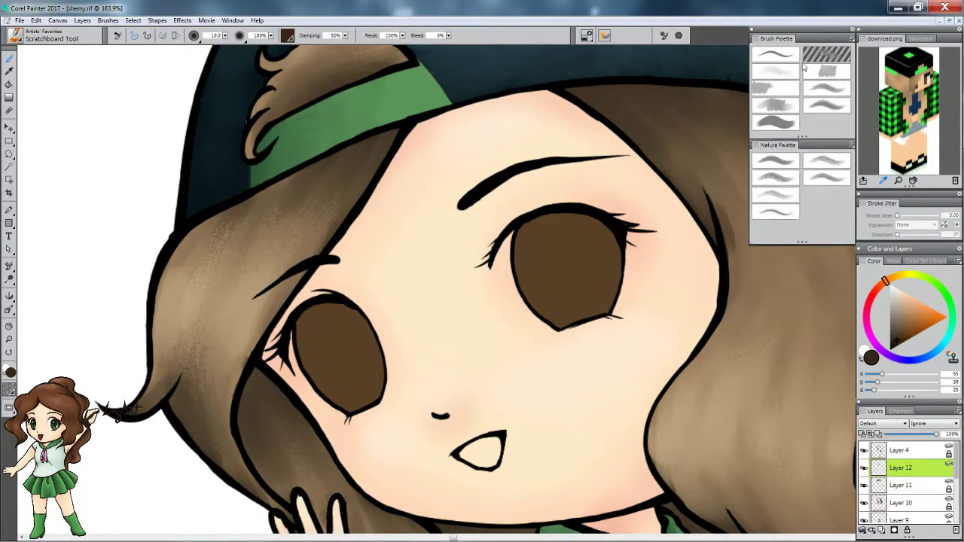
Paint a dark brown oval pupil in each eye with the Scratchboard Tool.
{"action": "mouse_move", "coordinate": [559, 282]}
{"action": "left_mouse_down"}
{"action": "mouse_move", "coordinate": [577, 233]}
{"action": "mouse_move", "coordinate": [563, 234]}
{"action": "mouse_move", "coordinate": [566, 290]}
{"action": "left_mouse_up"}
{"action": "key", "text": "ctrl+z"}
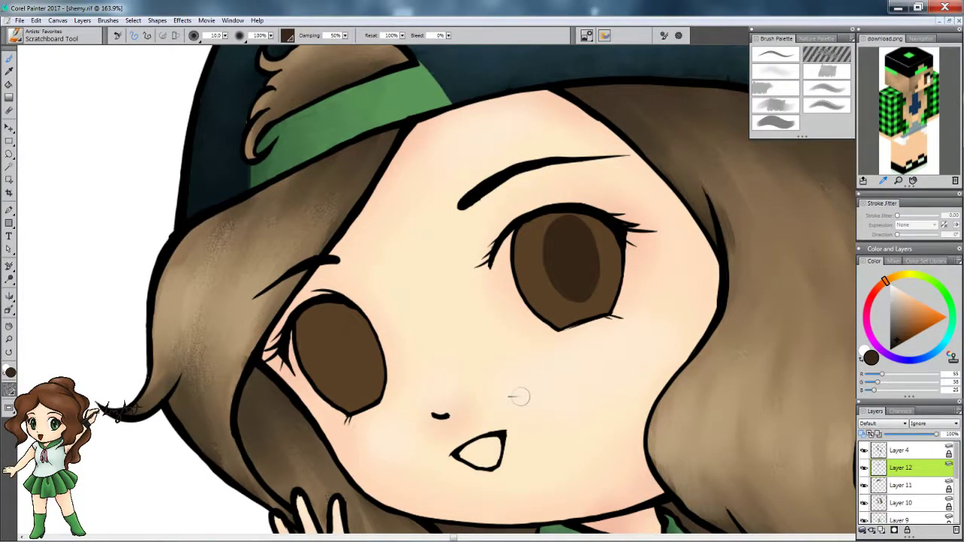
{"action": "left_click_drag", "start_coordinate": [331, 316], "coordinate": [362, 356]}
{"action": "key", "text": "ctrl+0"}
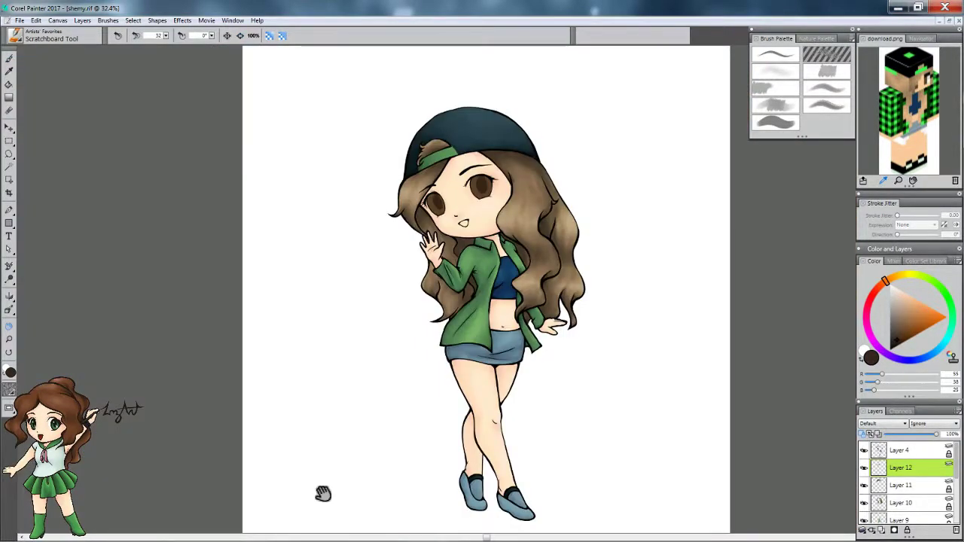
Paint a dark brown shadow across the upper iris of both eyes, curving down beside the pupils.
{"action": "scroll", "coordinate": [491, 393], "scroll_direction": "up", "scroll_amount": 3}
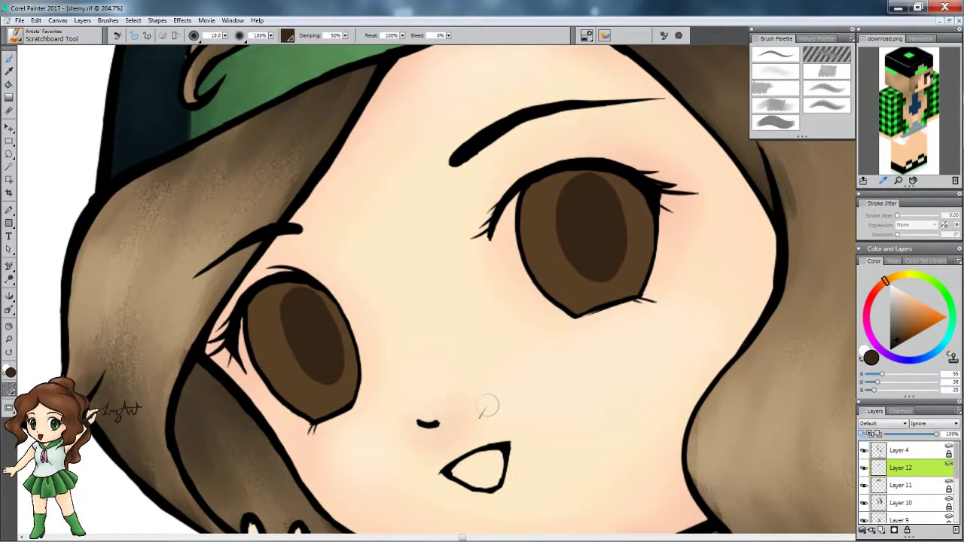
{"action": "left_click_drag", "start_coordinate": [640, 241], "coordinate": [587, 188]}
{"action": "left_click_drag", "start_coordinate": [531, 248], "coordinate": [585, 177]}
{"action": "mouse_move", "coordinate": [268, 354]}
{"action": "left_mouse_down"}
{"action": "mouse_move", "coordinate": [302, 297]}
{"action": "mouse_move", "coordinate": [267, 362]}
{"action": "left_mouse_up"}
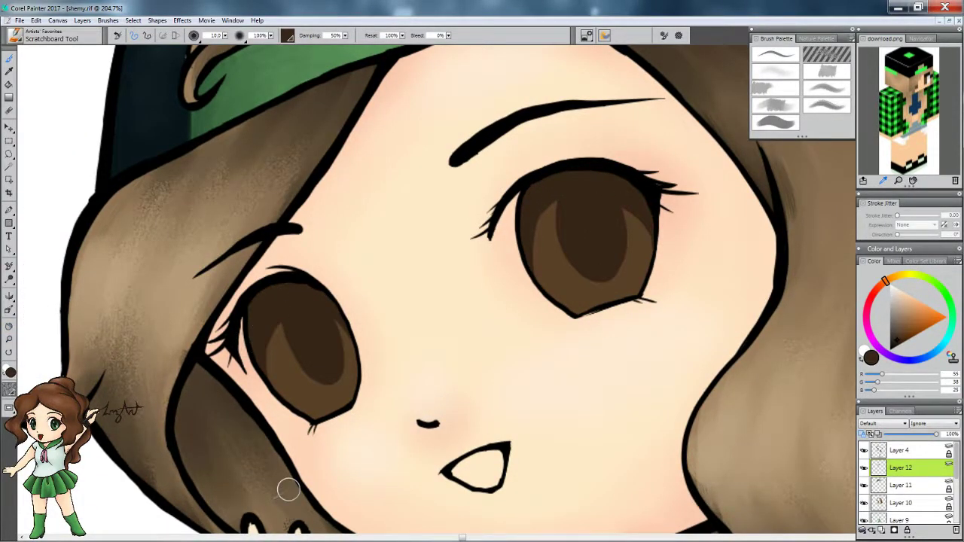
Darken the pupils and upper irises of both eyes with near-black brown at 20% opacity.
{"action": "left_click", "coordinate": [279, 377], "text": "alt"}
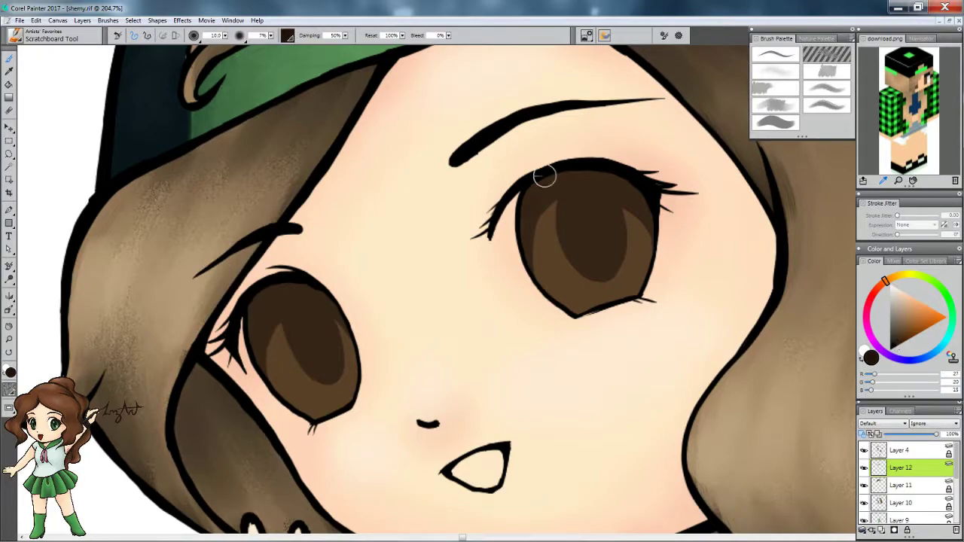
{"action": "key", "text": "2"}
{"action": "mouse_move", "coordinate": [527, 198]}
{"action": "left_mouse_down"}
{"action": "mouse_move", "coordinate": [602, 214]}
{"action": "mouse_move", "coordinate": [601, 182]}
{"action": "mouse_move", "coordinate": [517, 221]}
{"action": "left_mouse_up"}
{"action": "mouse_move", "coordinate": [264, 331]}
{"action": "left_mouse_down"}
{"action": "mouse_move", "coordinate": [308, 308]}
{"action": "mouse_move", "coordinate": [296, 288]}
{"action": "left_mouse_up"}
Build up a light greyish-brown glow along the lower irises of both eyes.
{"action": "left_click", "coordinate": [559, 297], "text": "alt"}
{"action": "left_click_drag", "start_coordinate": [559, 296], "coordinate": [548, 254]}
{"action": "mouse_move", "coordinate": [292, 346]}
{"action": "left_mouse_down"}
{"action": "mouse_move", "coordinate": [283, 372]}
{"action": "mouse_move", "coordinate": [316, 392]}
{"action": "left_mouse_up"}
{"action": "left_click", "coordinate": [901, 319]}
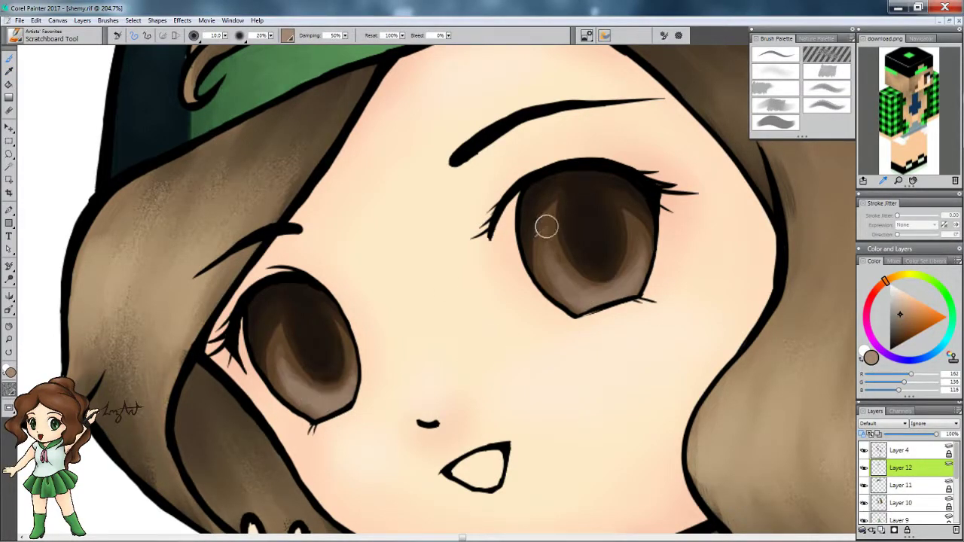
{"action": "key", "text": "ctrl+0"}
{"action": "scroll", "coordinate": [221, 51], "scroll_direction": "up", "scroll_amount": 5}
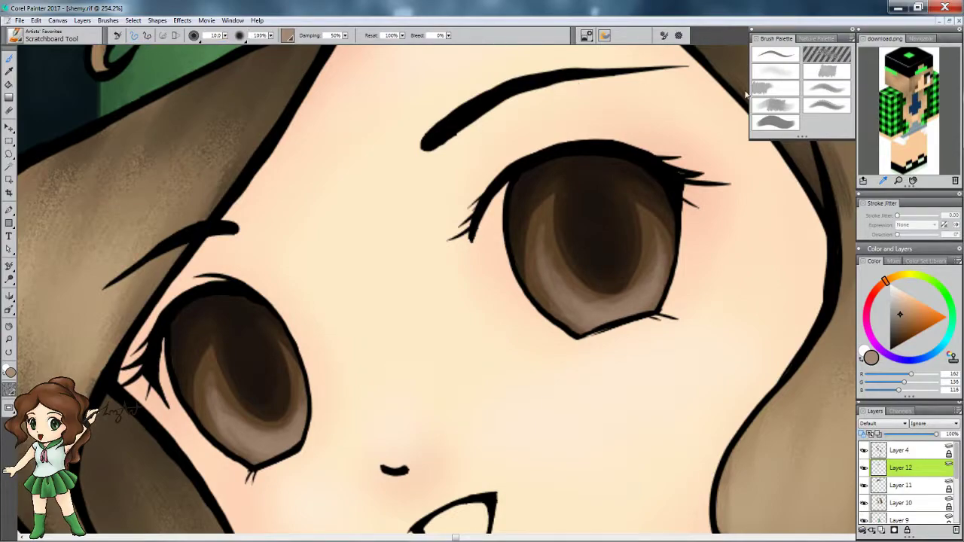
Blend the dark and light tones in both irises with the Smear 2 blender.
{"action": "key", "text": "b"}
{"action": "left_click", "coordinate": [215, 377], "text": "alt"}
{"action": "left_click", "coordinate": [193, 334], "text": "alt"}
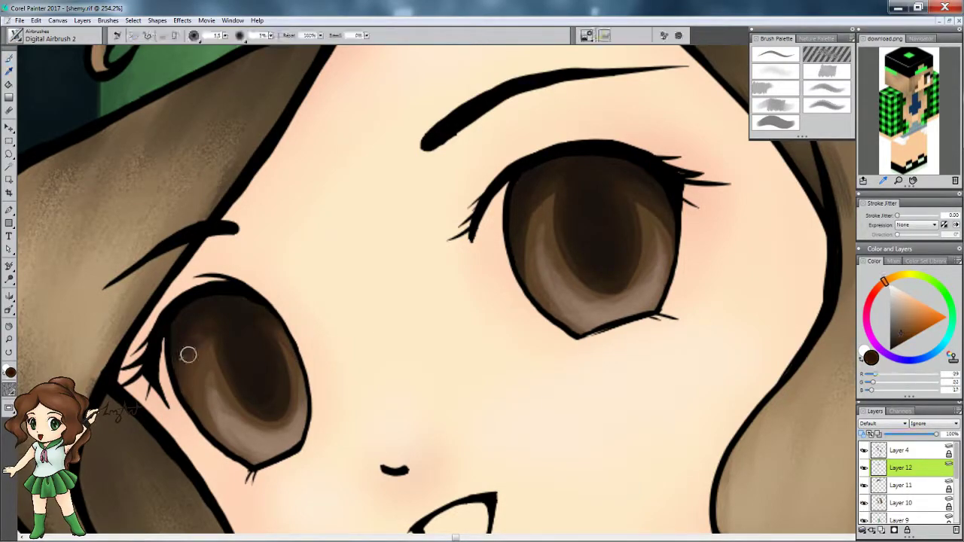
{"action": "left_click", "coordinate": [815, 67]}
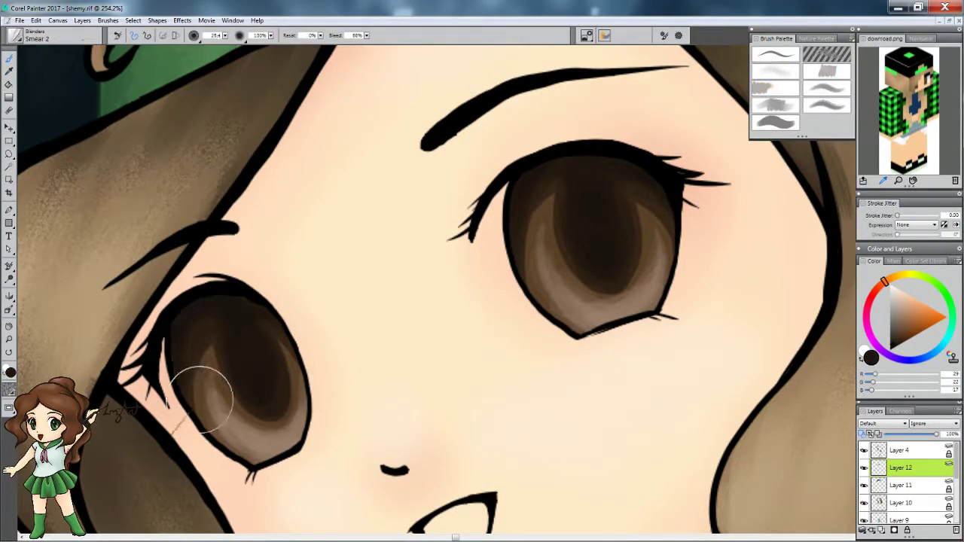
{"action": "left_click_drag", "start_coordinate": [248, 441], "coordinate": [253, 445]}
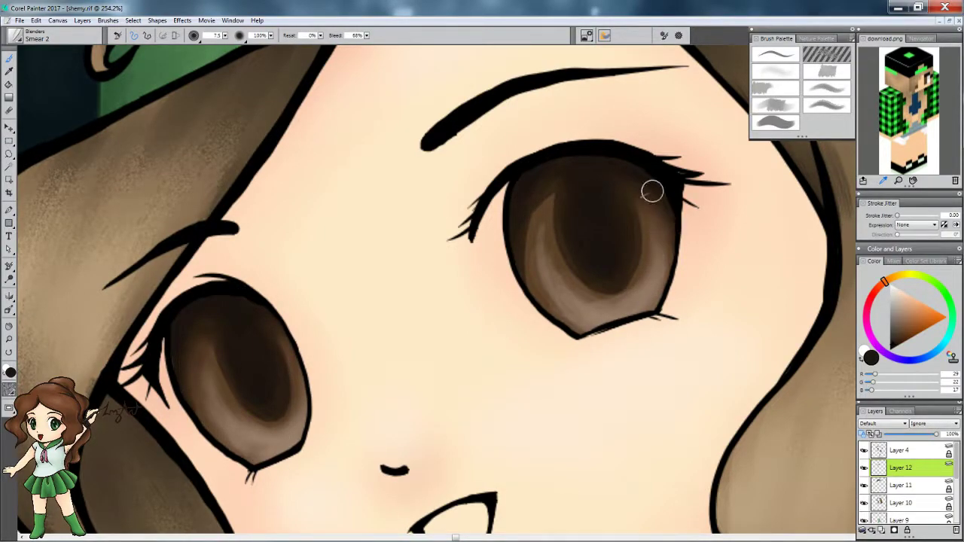
{"action": "left_click_drag", "start_coordinate": [563, 306], "coordinate": [530, 215]}
Airbrush near-black brown over the pupils and upper irises to strengthen their dark areas.
{"action": "key", "text": "slash"}
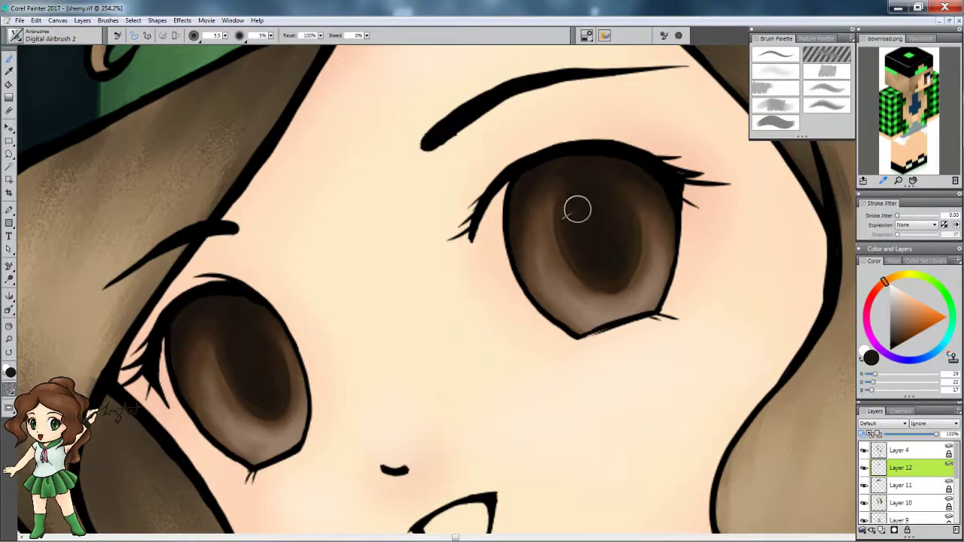
{"action": "left_click_drag", "start_coordinate": [613, 174], "coordinate": [534, 240]}
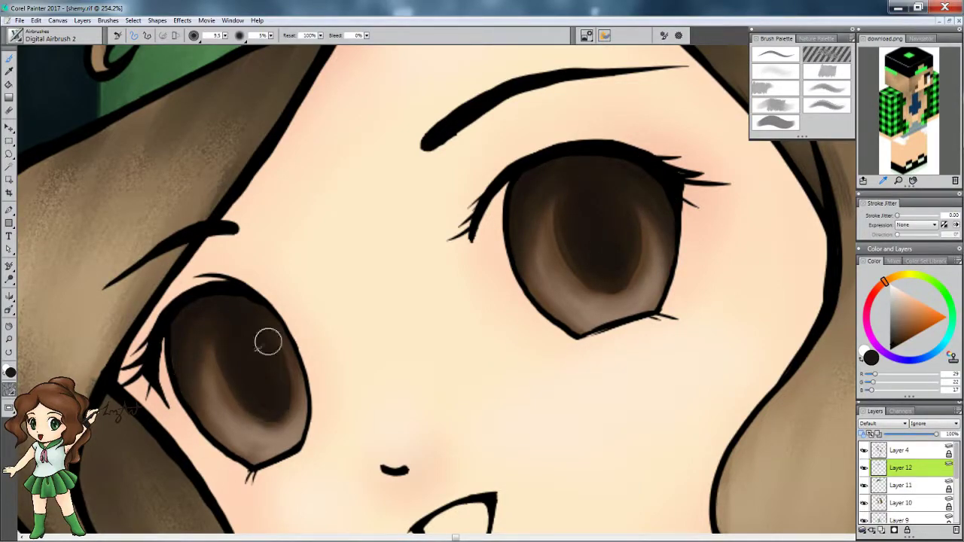
{"action": "left_click_drag", "start_coordinate": [581, 273], "coordinate": [590, 206]}
Airbrush pale beige highlights along the lower rims of both irises.
{"action": "left_click", "coordinate": [901, 302]}
{"action": "mouse_move", "coordinate": [647, 304]}
{"action": "left_mouse_down"}
{"action": "mouse_move", "coordinate": [544, 251]}
{"action": "mouse_move", "coordinate": [628, 315]}
{"action": "left_mouse_up"}
{"action": "mouse_move", "coordinate": [225, 418]}
{"action": "left_mouse_down"}
{"action": "mouse_move", "coordinate": [258, 441]}
{"action": "mouse_move", "coordinate": [290, 431]}
{"action": "left_mouse_up"}
{"action": "left_click", "coordinate": [894, 290]}
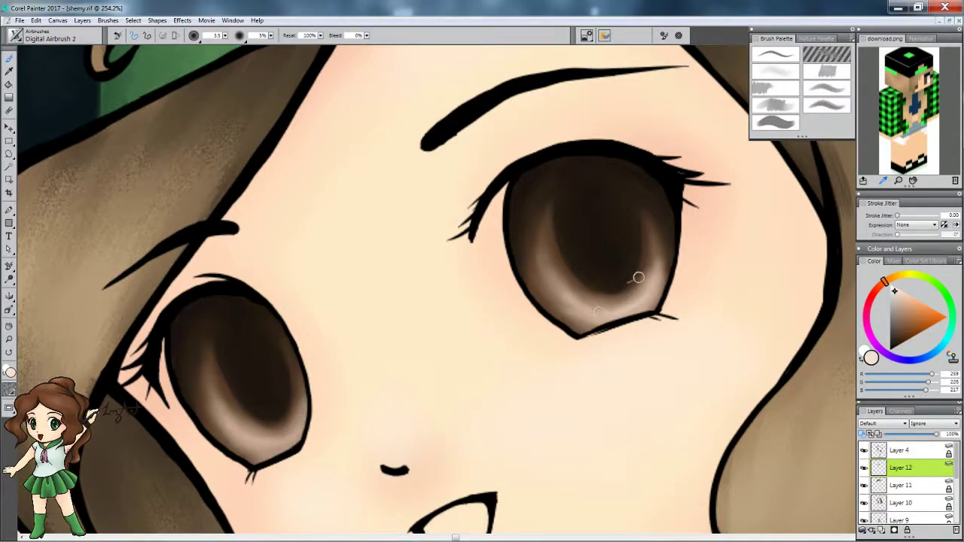
Enlarge the airbrush and add a soft round white highlight to the upper part of each eye.
{"action": "key", "text": "ctrl+0"}
{"action": "left_click", "coordinate": [462, 366]}
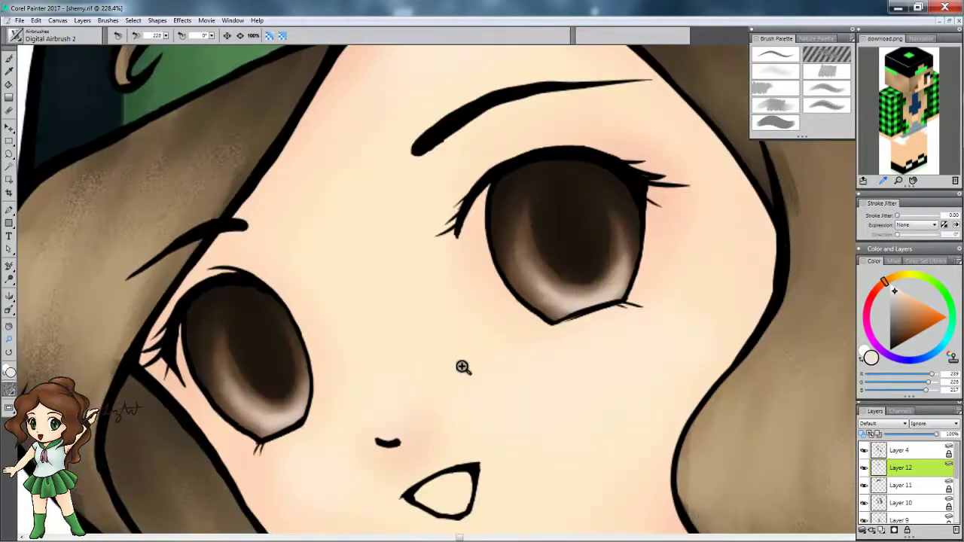
{"action": "key", "text": "bracketright"}
{"action": "key", "text": "bracketright"}
{"action": "left_click", "coordinate": [597, 202]}
{"action": "left_click", "coordinate": [262, 316]}
{"action": "key", "text": "ctrl+0"}
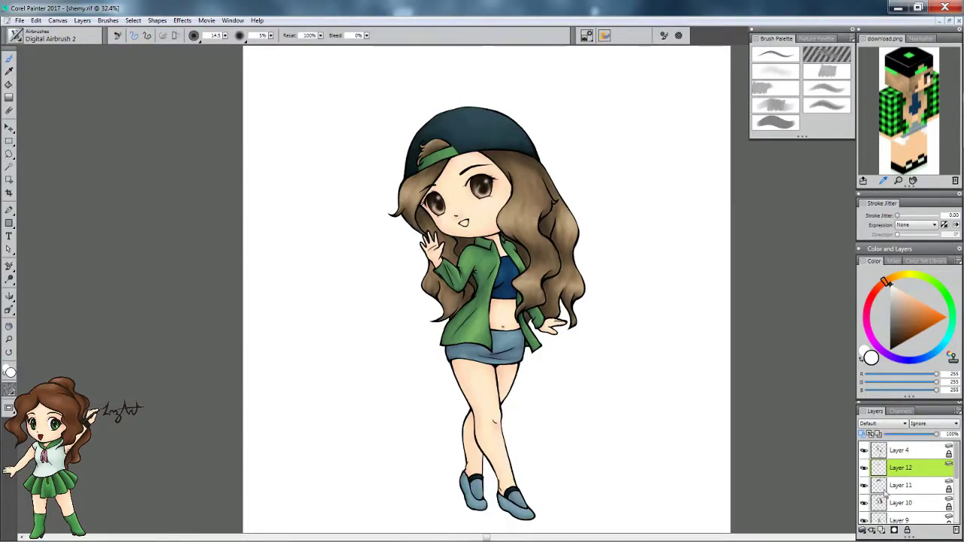
Create a new layer beneath the iris layer and paint the whites of both eyes with the Scratchboard Tool.
{"action": "key", "text": "ctrl+shift+n"}
{"action": "left_click", "coordinate": [482, 185]}
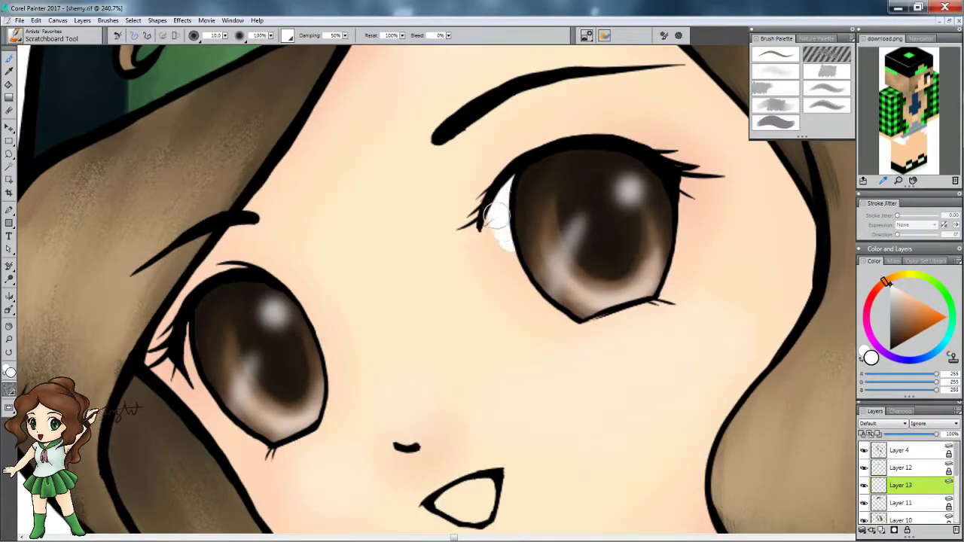
{"action": "left_click_drag", "start_coordinate": [506, 226], "coordinate": [579, 320]}
{"action": "mouse_move", "coordinate": [188, 309]}
{"action": "left_mouse_down"}
{"action": "mouse_move", "coordinate": [194, 344]}
{"action": "mouse_move", "coordinate": [259, 444]}
{"action": "left_mouse_up"}
{"action": "left_click", "coordinate": [272, 451], "text": "alt"}
{"action": "left_click", "coordinate": [226, 418], "text": "alt"}
{"action": "left_click_drag", "start_coordinate": [482, 192], "coordinate": [500, 256]}
{"action": "left_click_drag", "start_coordinate": [197, 395], "coordinate": [185, 333]}
Color the inside of the open mouth in dark red tones.
{"action": "key", "text": "g"}
{"action": "left_click_drag", "start_coordinate": [435, 446], "coordinate": [390, 209]}
{"action": "key", "text": "b"}
{"action": "left_click", "coordinate": [871, 301]}
{"action": "mouse_move", "coordinate": [423, 265]}
{"action": "left_mouse_down"}
{"action": "mouse_move", "coordinate": [409, 264]}
{"action": "mouse_move", "coordinate": [426, 256]}
{"action": "mouse_move", "coordinate": [432, 264]}
{"action": "mouse_move", "coordinate": [408, 265]}
{"action": "left_mouse_up"}
{"action": "left_click", "coordinate": [871, 295]}
{"action": "left_click", "coordinate": [441, 262], "text": "alt"}
{"action": "left_click", "coordinate": [424, 263], "text": "alt"}
Recolor the line art on Layer 4 with a very dark brown using a large Scratchboard Tool.
{"action": "key", "text": "g"}
{"action": "key", "text": "ctrl+0"}
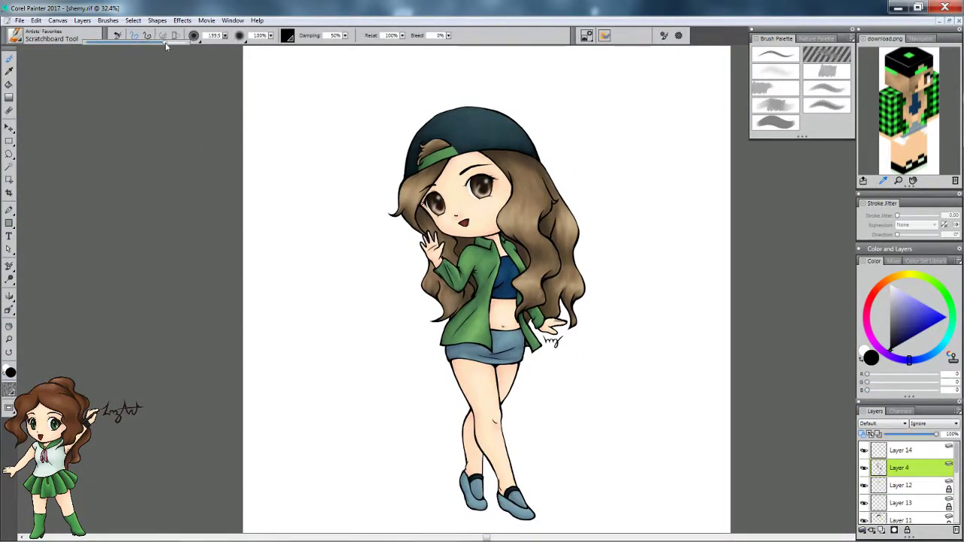
{"action": "left_click", "coordinate": [561, 169], "text": "alt"}
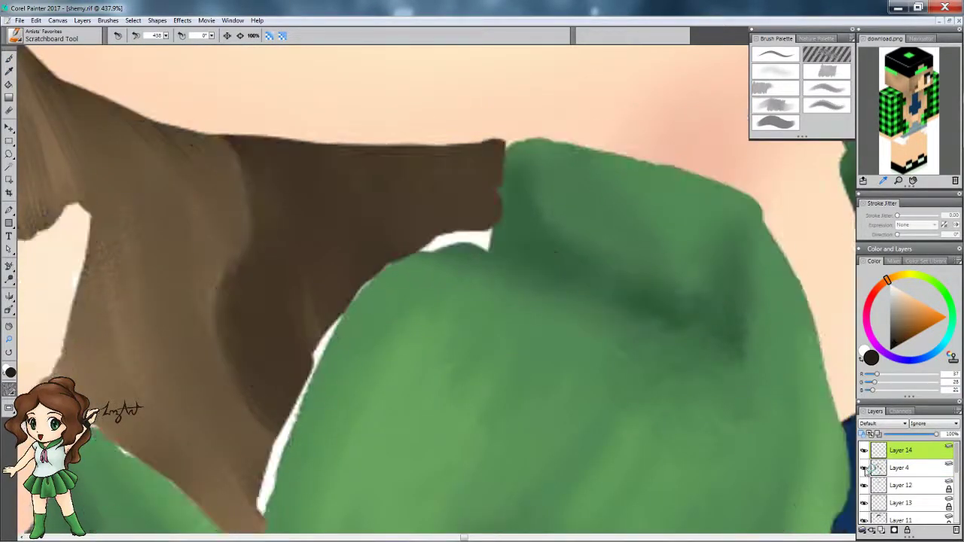
Show the line art on Layer 4 again and fill the white gap along the hair edge on Layer 10 with dark brown.
{"action": "left_click", "coordinate": [864, 467]}
{"action": "scroll", "coordinate": [903, 482], "scroll_direction": "down", "scroll_amount": 3}
{"action": "left_click", "coordinate": [903, 491]}
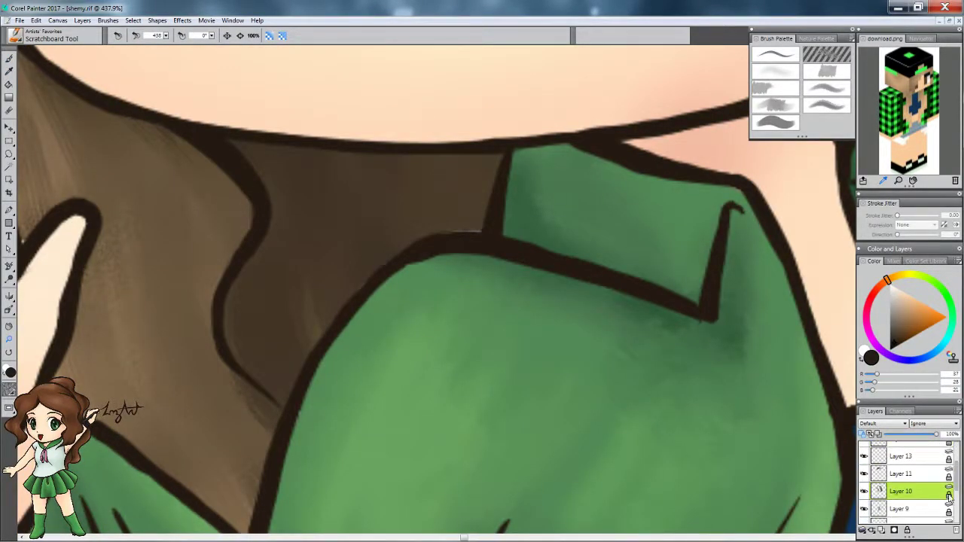
{"action": "key", "text": "b"}
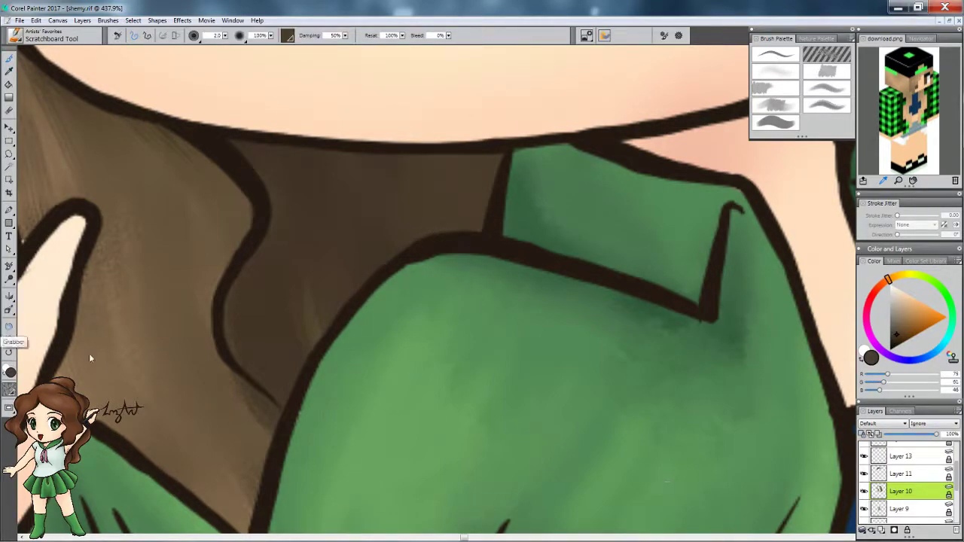
{"action": "double_click", "coordinate": [9, 326]}
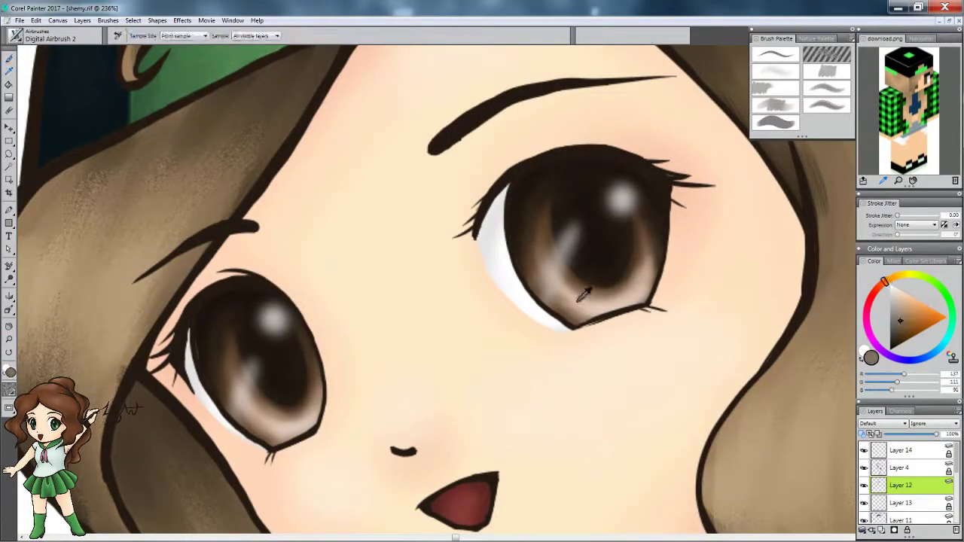
Touch up the lower iris on Layer 12 with Digital Airbrush 2 in a brown sampled from the eye, and save the drawing.
{"action": "left_click", "coordinate": [584, 295], "text": "alt"}
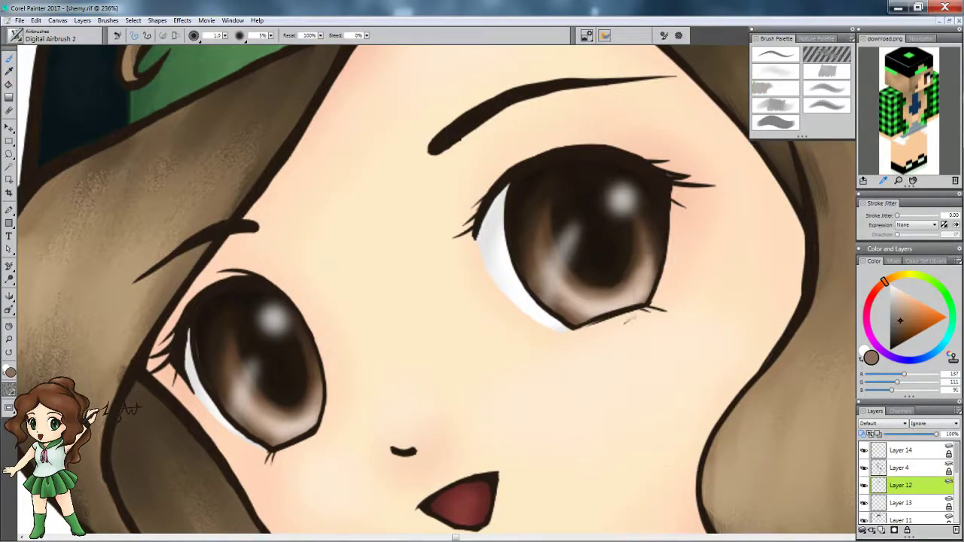
{"action": "key", "text": "shift+s"}
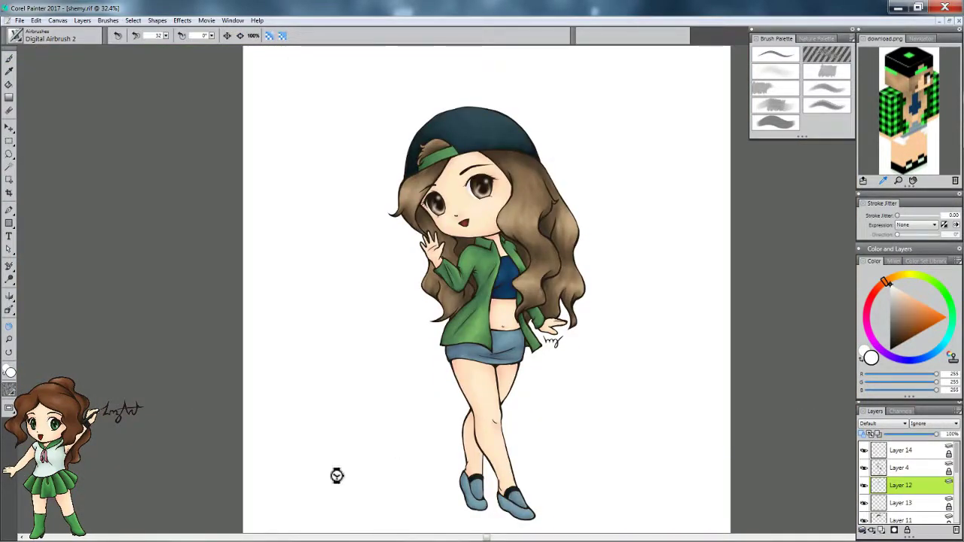
Add a new layer above Layer 14 and handwrite "Thanks for watch" in black beside the girl with the Scratchboard Tool at size 10.
{"action": "key", "text": "ctrl+shift+n"}
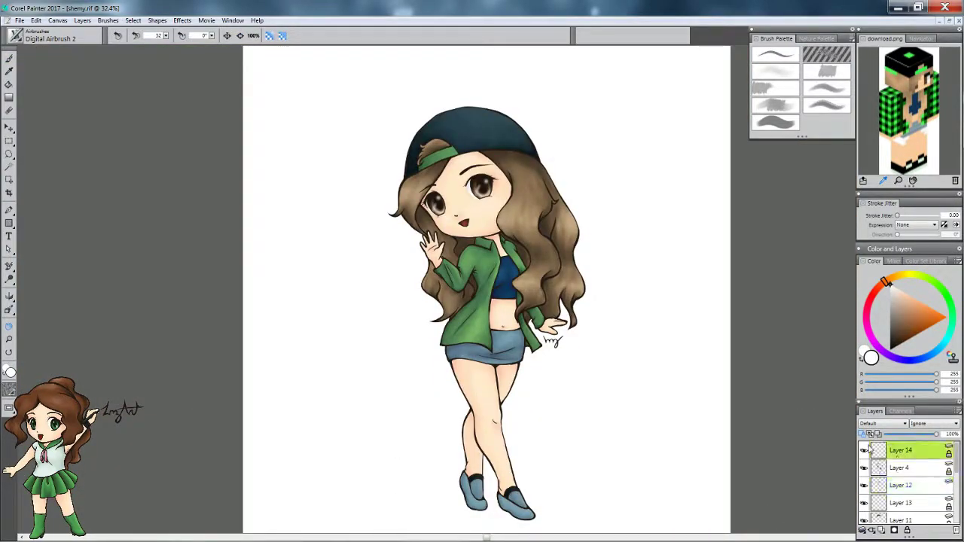
{"action": "left_click", "coordinate": [888, 350]}
{"action": "left_click", "coordinate": [16, 35]}
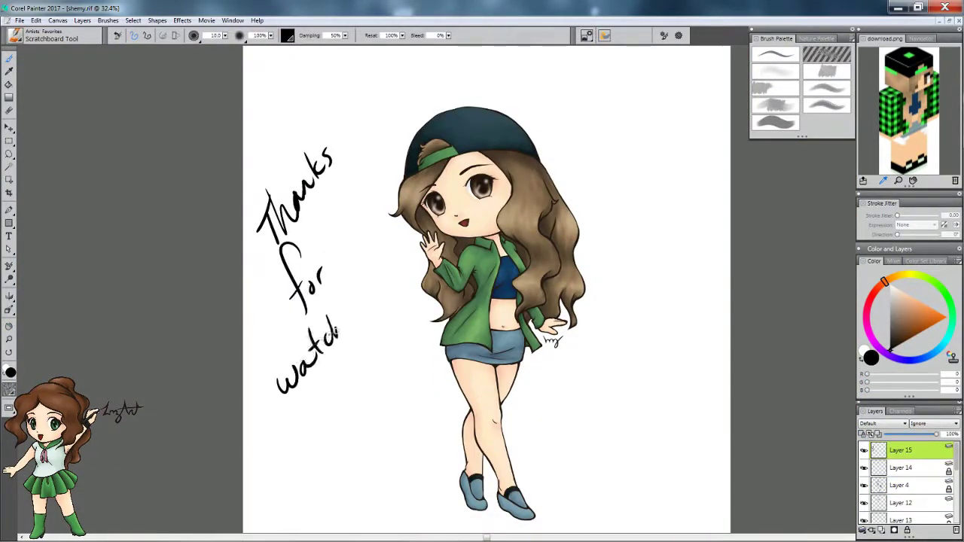